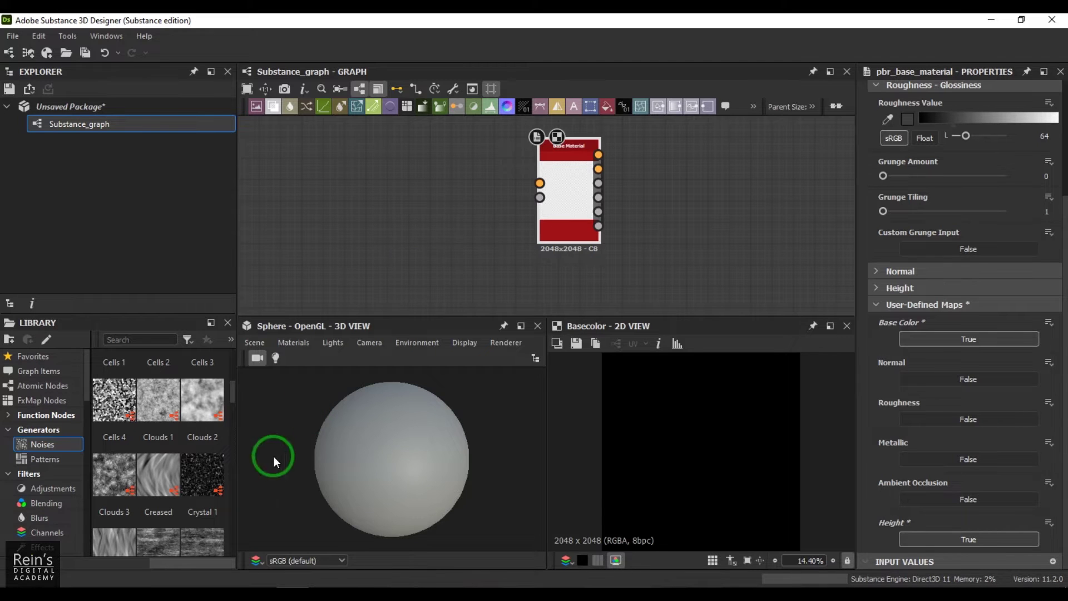
Place a Clouds 1 noise node beside Base Material, trying Scale 3 before returning it to 1.
{"action": "scroll", "coordinate": [229, 399], "scroll_direction": "up", "scroll_amount": 1}
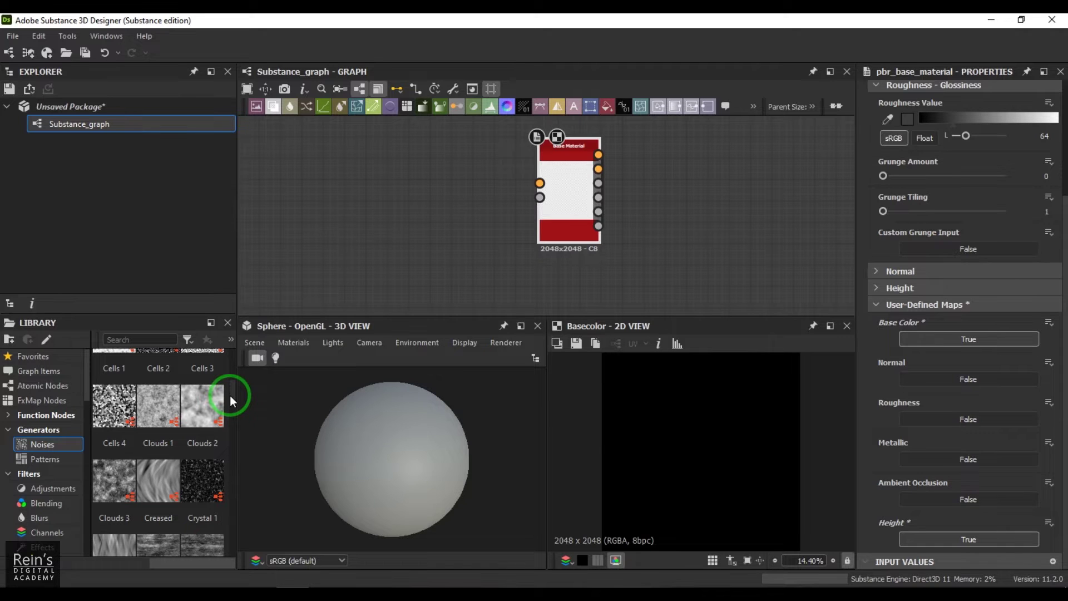
{"action": "left_click", "coordinate": [155, 415]}
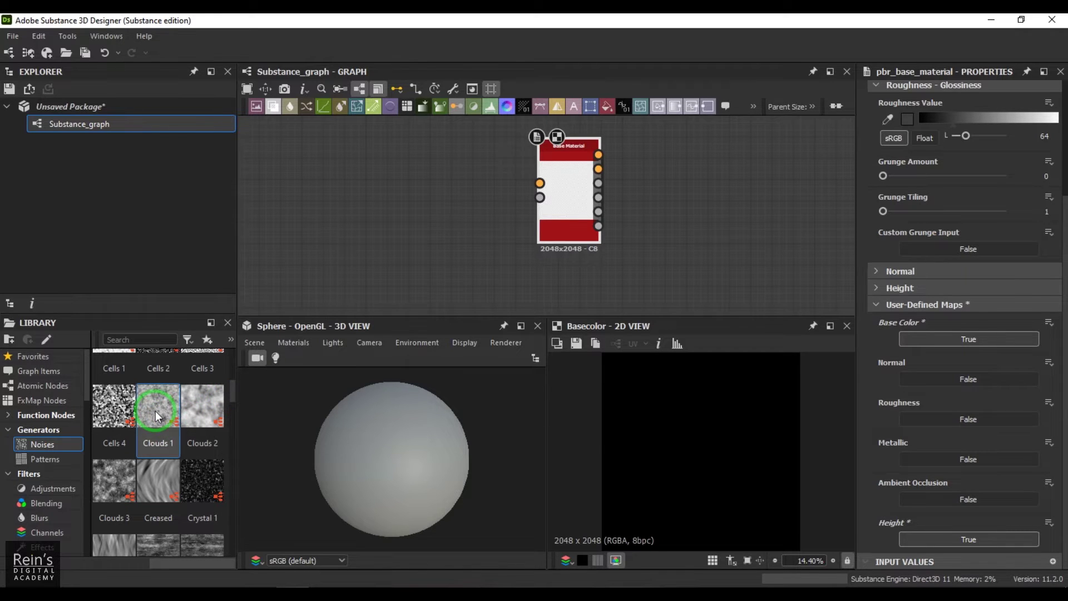
{"action": "left_click_drag", "start_coordinate": [156, 416], "coordinate": [415, 195]}
{"action": "scroll", "coordinate": [699, 454], "scroll_direction": "up", "scroll_amount": 8}
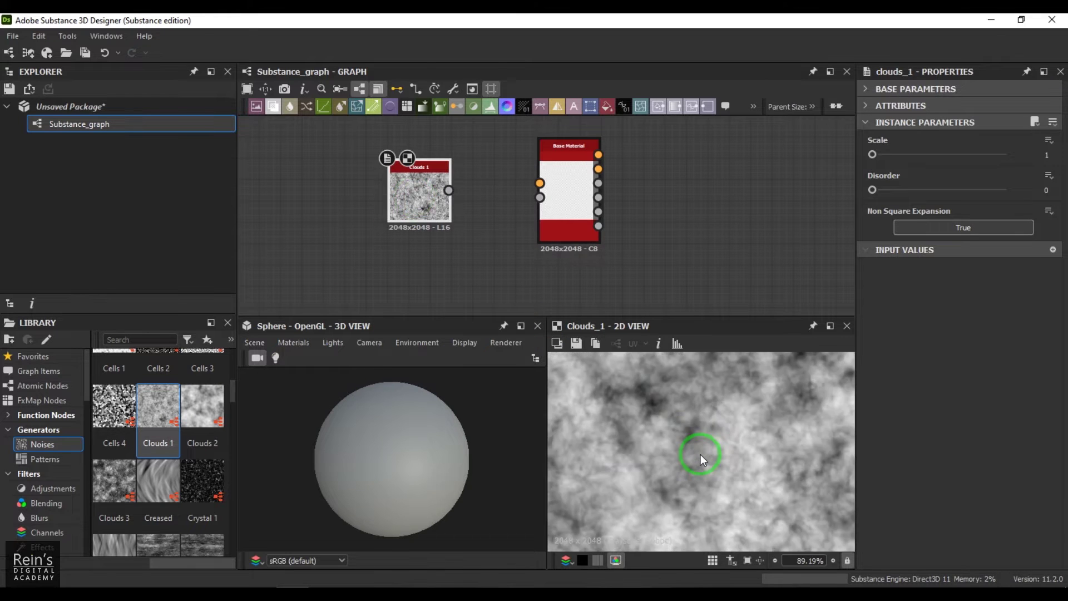
{"action": "scroll", "coordinate": [699, 453], "scroll_direction": "down", "scroll_amount": 3}
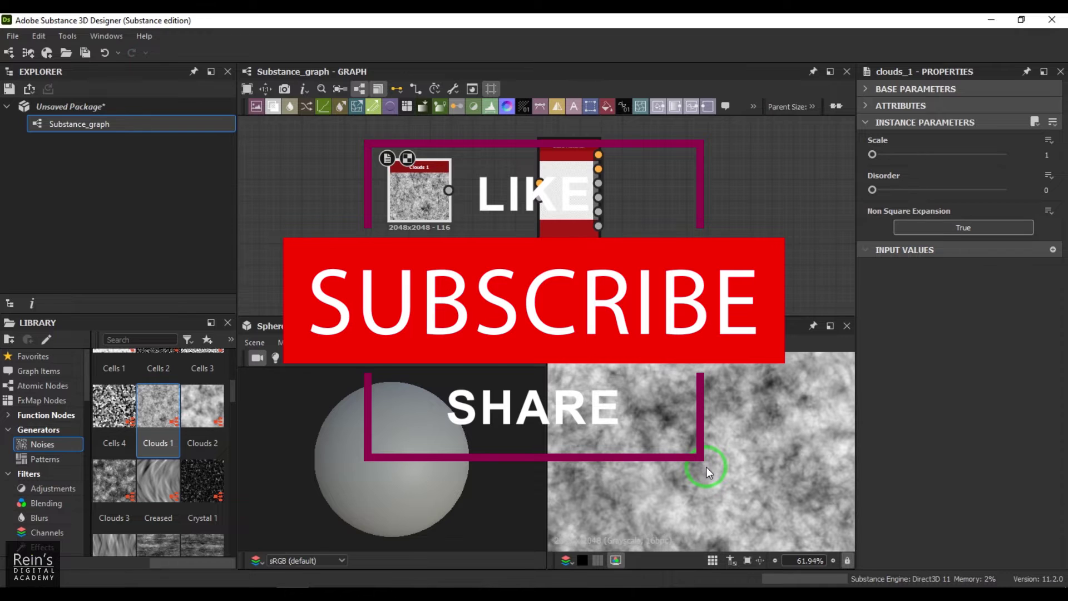
{"action": "left_click_drag", "start_coordinate": [872, 154], "coordinate": [910, 156]}
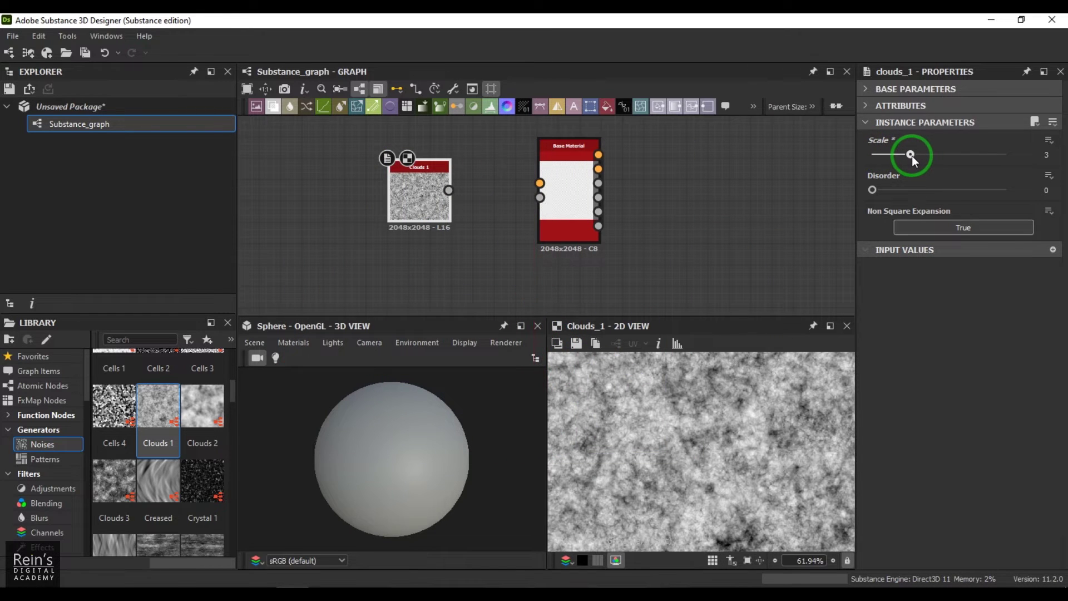
{"action": "left_click_drag", "start_coordinate": [912, 156], "coordinate": [855, 153]}
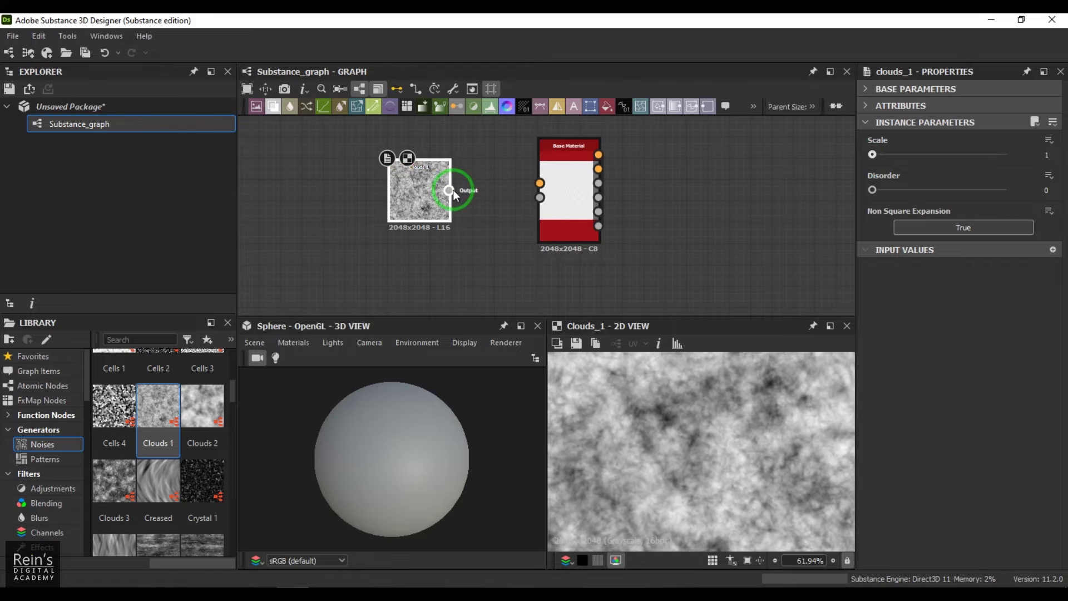
Wire Clouds 1's output into Base Material's Height input and use Reset And View In 3D View.
{"action": "left_click_drag", "start_coordinate": [452, 190], "coordinate": [542, 205]}
{"action": "left_click", "coordinate": [500, 409]}
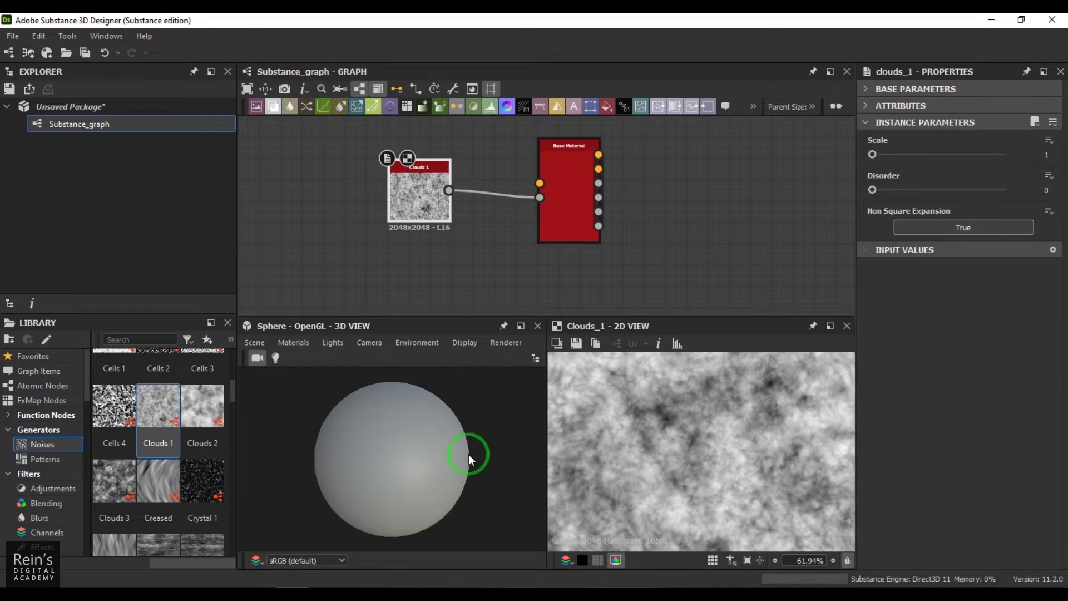
{"action": "left_click", "coordinate": [562, 197]}
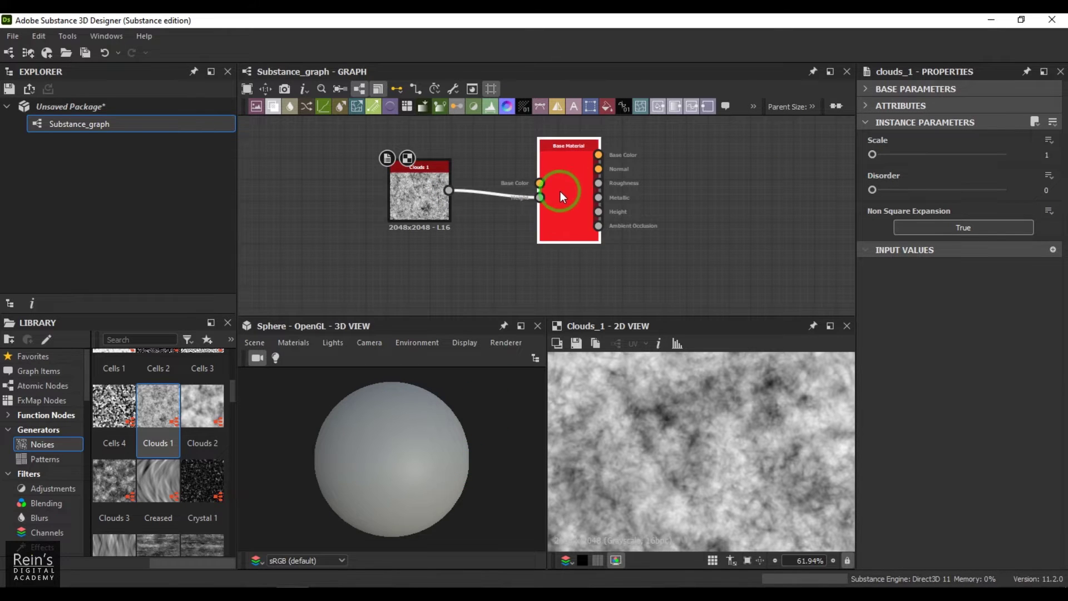
{"action": "right_click", "coordinate": [560, 191]}
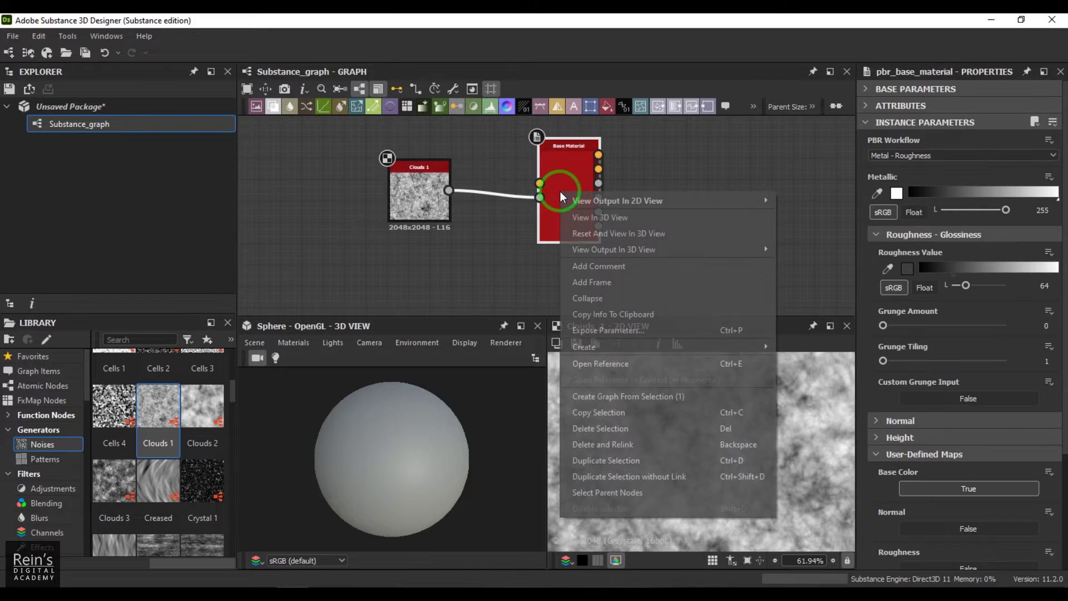
{"action": "left_click", "coordinate": [639, 216]}
Move the Clouds 1 node lower in the graph.
{"action": "scroll", "coordinate": [442, 429], "scroll_direction": "up", "scroll_amount": 3}
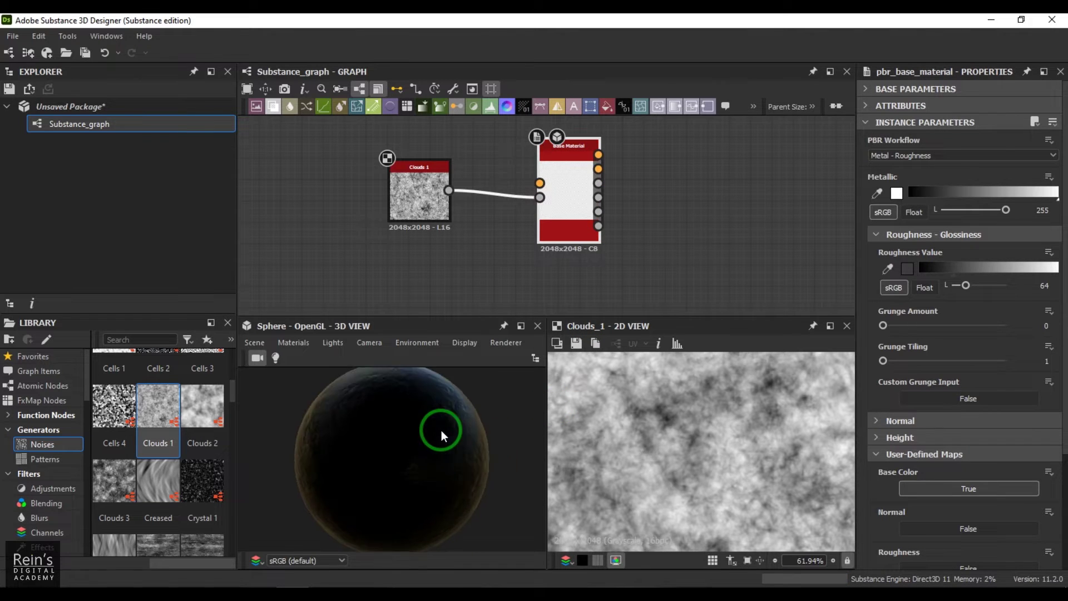
{"action": "scroll", "coordinate": [445, 427], "scroll_direction": "down", "scroll_amount": 2}
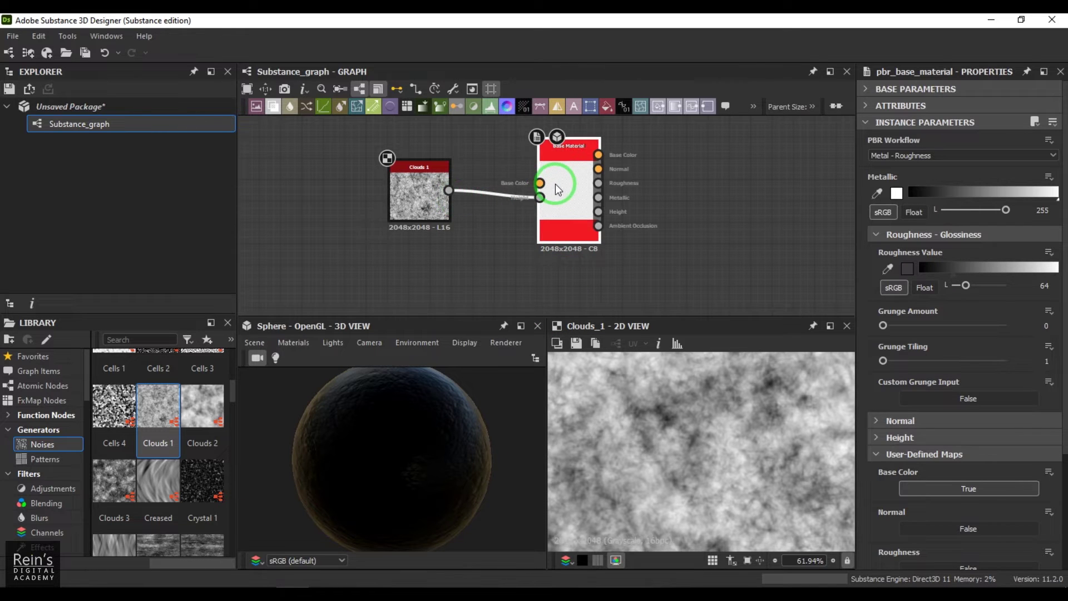
{"action": "left_click_drag", "start_coordinate": [448, 192], "coordinate": [426, 255]}
Add a Uniform Color node via the 'un' search and connect it to Base Color.
{"action": "left_click", "coordinate": [390, 168]}
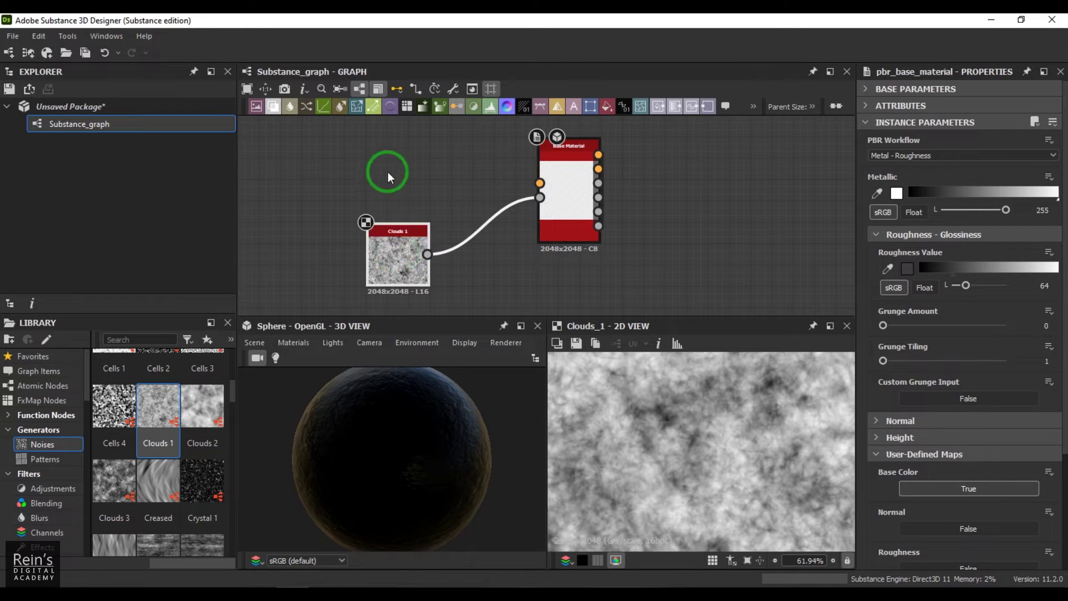
{"action": "key", "text": "space"}
{"action": "type", "text": "un"}
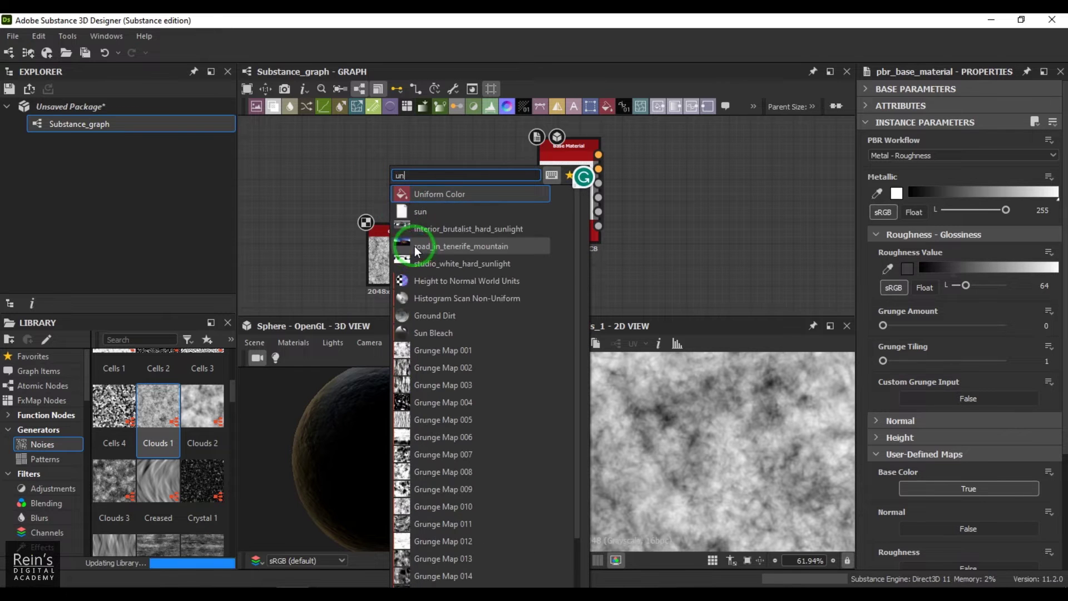
{"action": "left_click", "coordinate": [416, 194]}
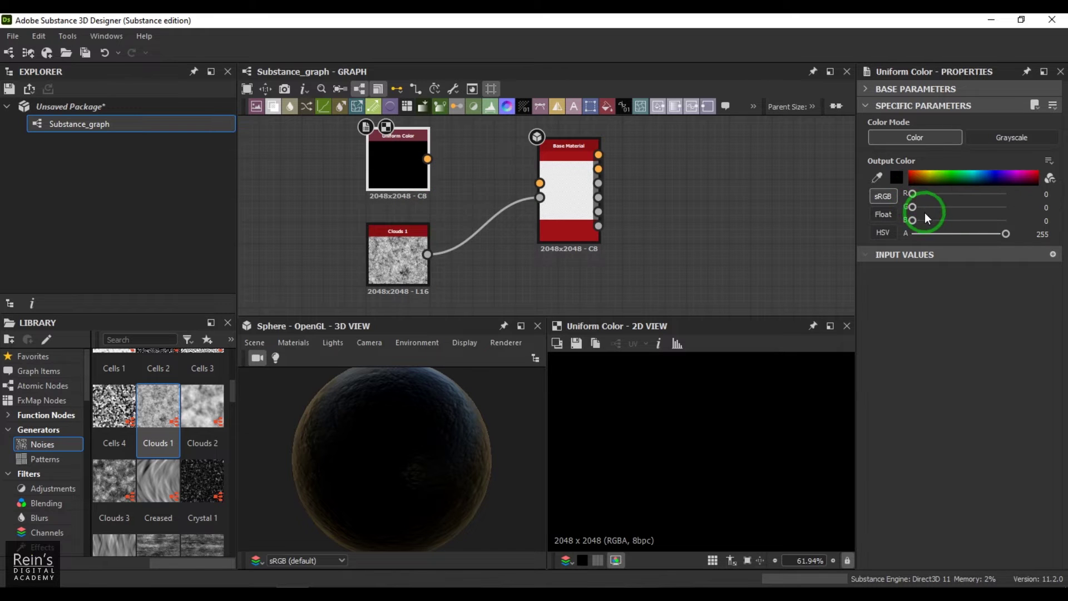
{"action": "left_click", "coordinate": [1010, 139]}
{"action": "left_click_drag", "start_coordinate": [918, 174], "coordinate": [966, 174]}
{"action": "left_click_drag", "start_coordinate": [427, 158], "coordinate": [543, 186]}
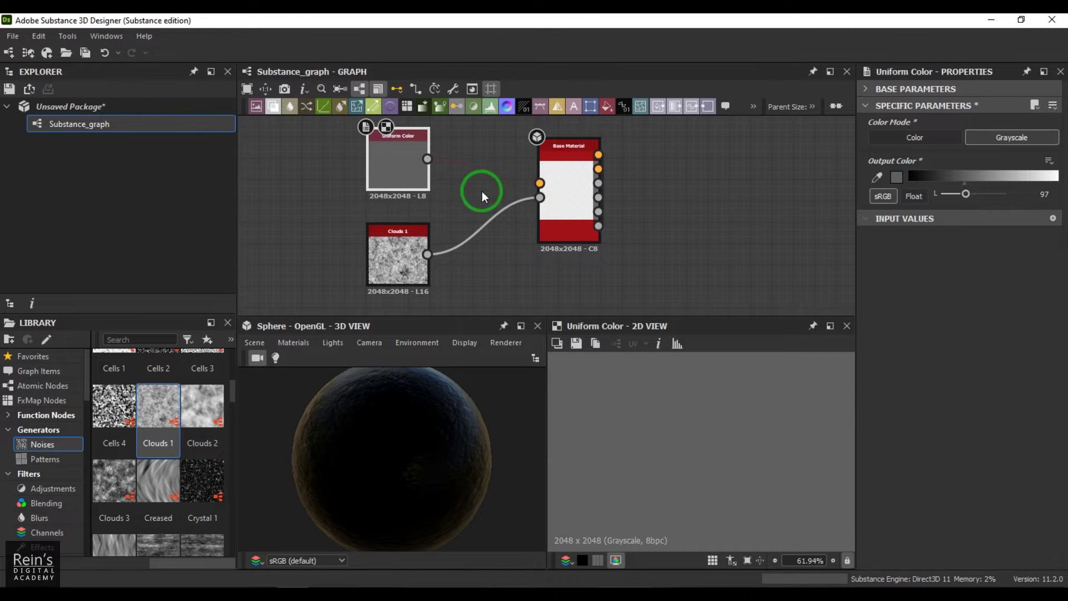
Switch the Uniform Color to RGB and set R, G and B to 150.
{"action": "left_click", "coordinate": [911, 137]}
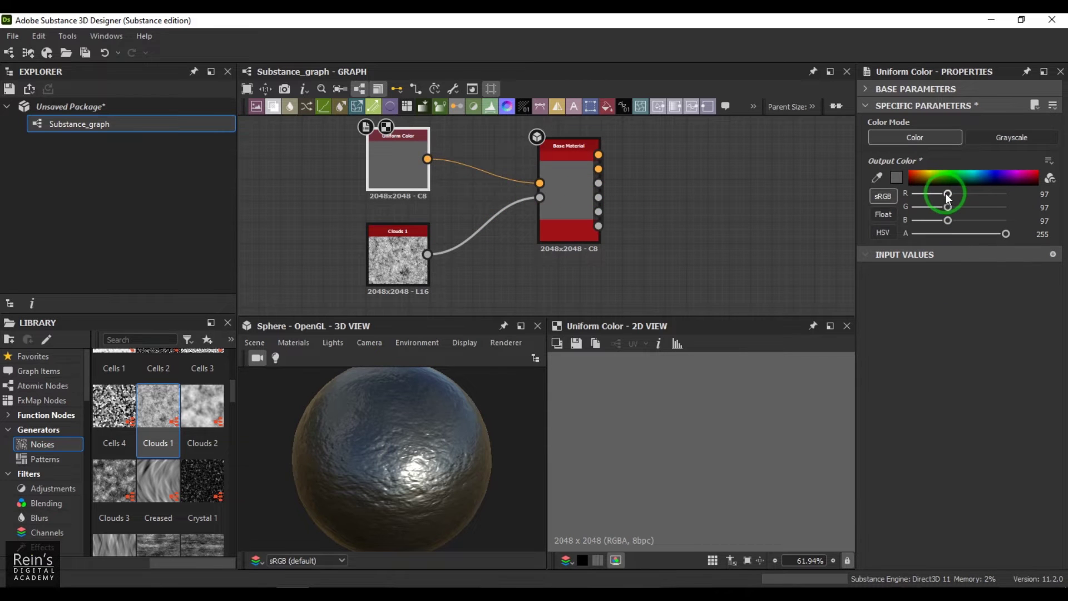
{"action": "left_click_drag", "start_coordinate": [947, 194], "coordinate": [964, 194]}
{"action": "double_click", "coordinate": [1043, 194]}
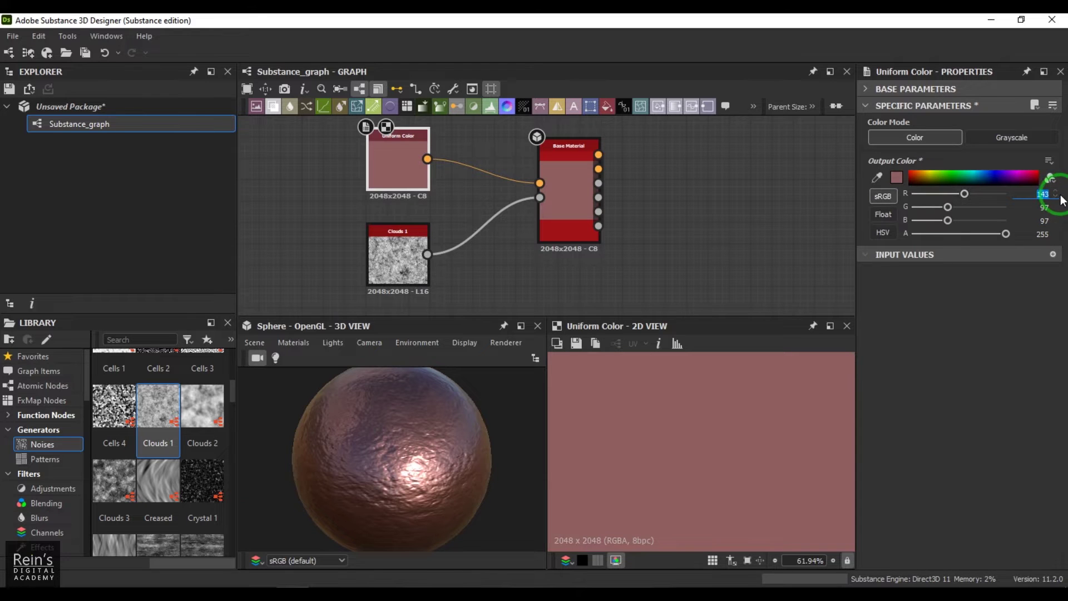
{"action": "left_click", "coordinate": [1032, 194]}
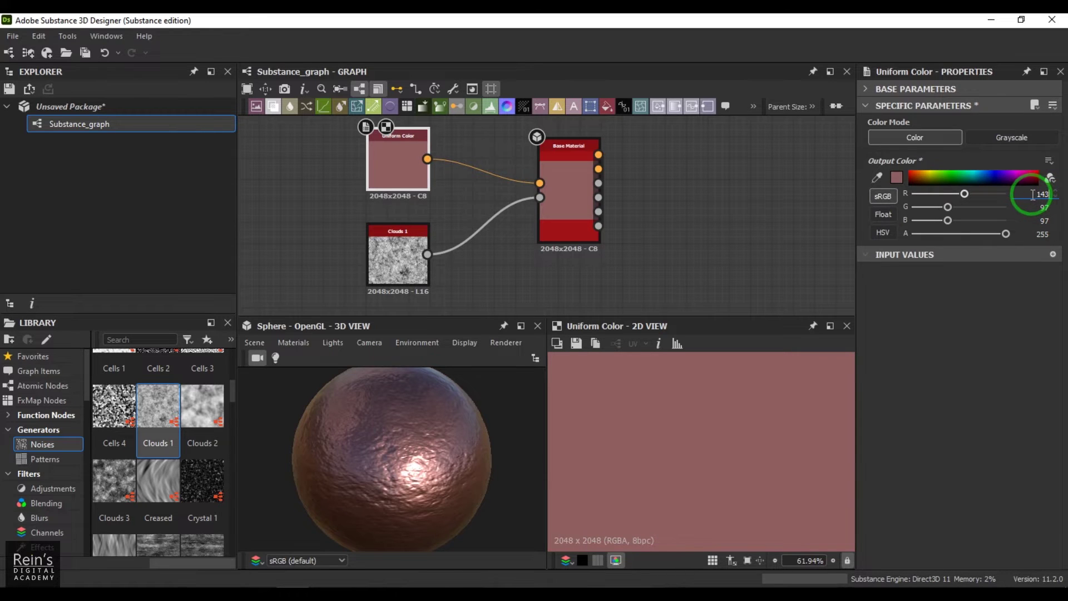
{"action": "double_click", "coordinate": [1034, 194]}
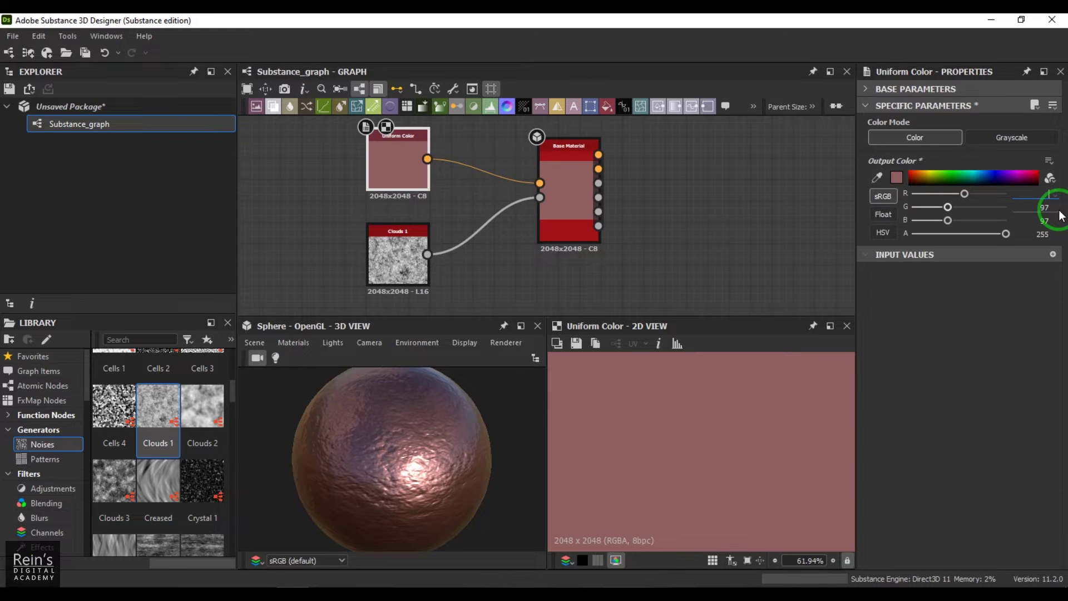
{"action": "type", "text": "150"}
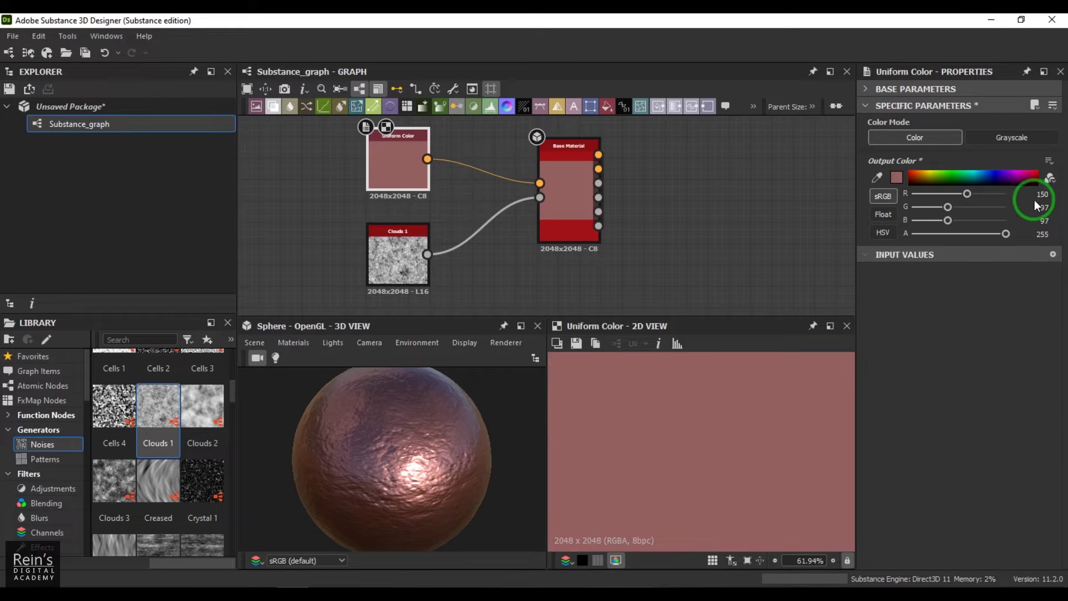
{"action": "key", "text": "Tab"}
{"action": "type", "text": "150"}
{"action": "key", "text": "Tab"}
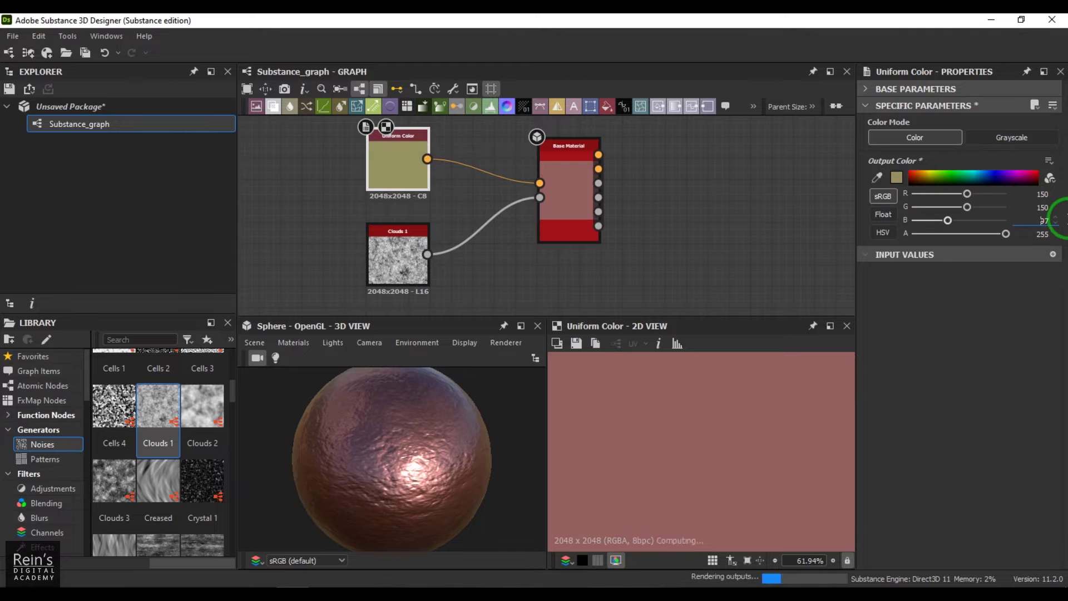
{"action": "type", "text": "150"}
{"action": "key", "text": "Return"}
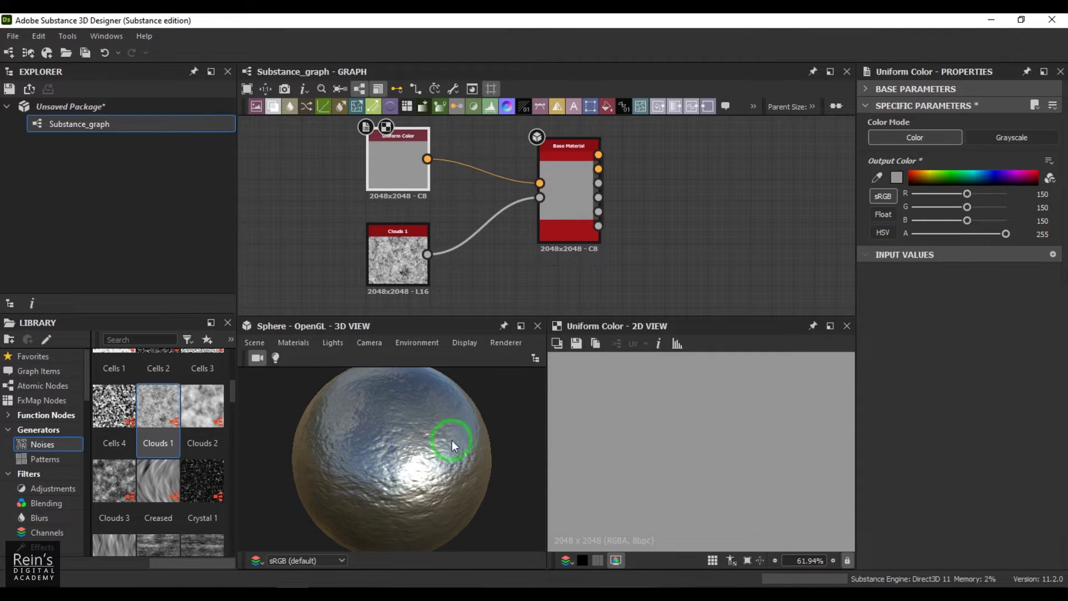
Raise the Clouds 1 noise Disorder to 0.25.
{"action": "left_click_drag", "start_coordinate": [440, 478], "coordinate": [433, 431]}
{"action": "scroll", "coordinate": [458, 450], "scroll_direction": "up", "scroll_amount": 8}
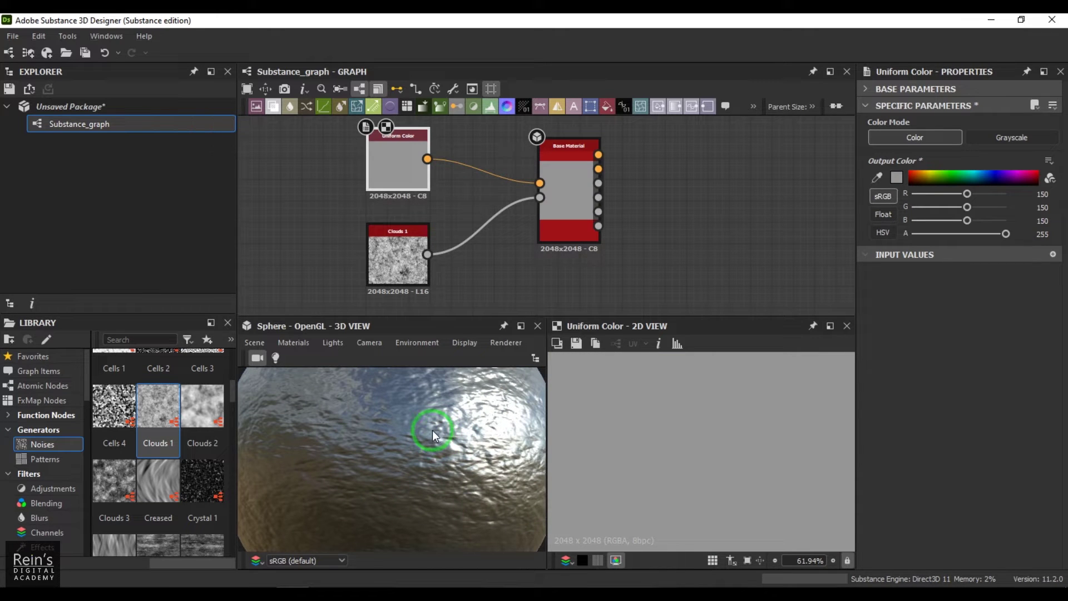
{"action": "left_click", "coordinate": [392, 250]}
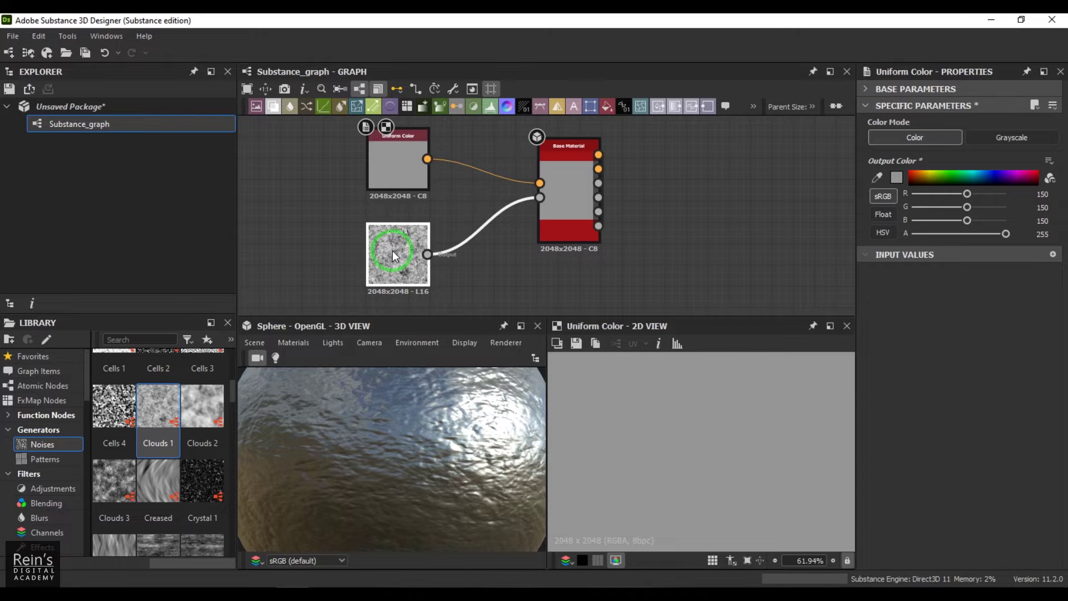
{"action": "mouse_move", "coordinate": [874, 192]}
{"action": "left_mouse_down"}
{"action": "mouse_move", "coordinate": [919, 189]}
{"action": "mouse_move", "coordinate": [869, 187]}
{"action": "left_mouse_up"}
Move Clouds 1 up and left, then drag a Clouds 2 noise node into the graph.
{"action": "left_click", "coordinate": [396, 257]}
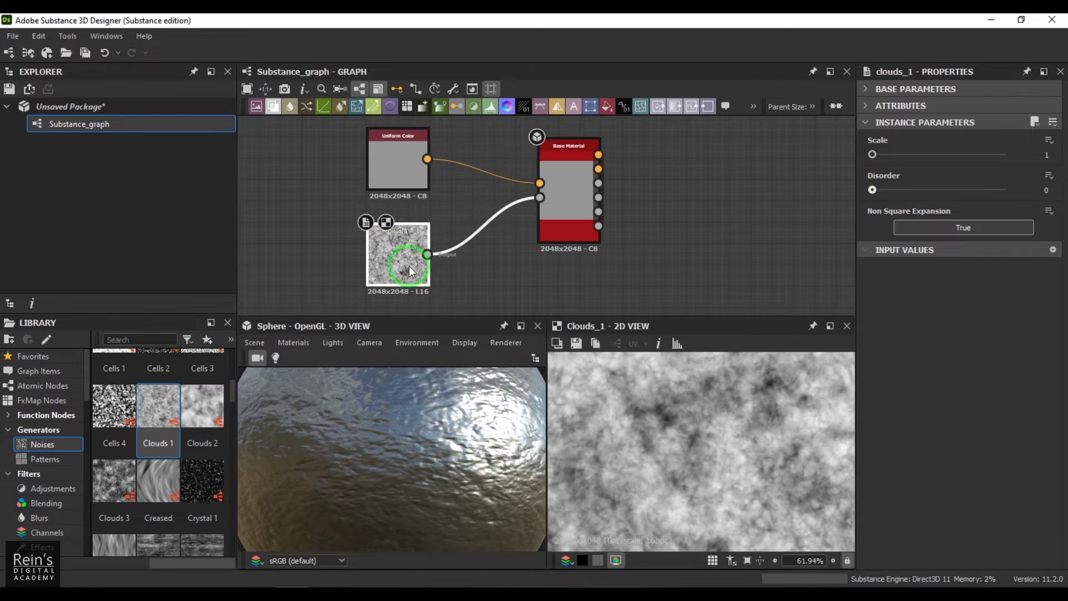
{"action": "scroll", "coordinate": [395, 256], "scroll_direction": "up", "scroll_amount": 5}
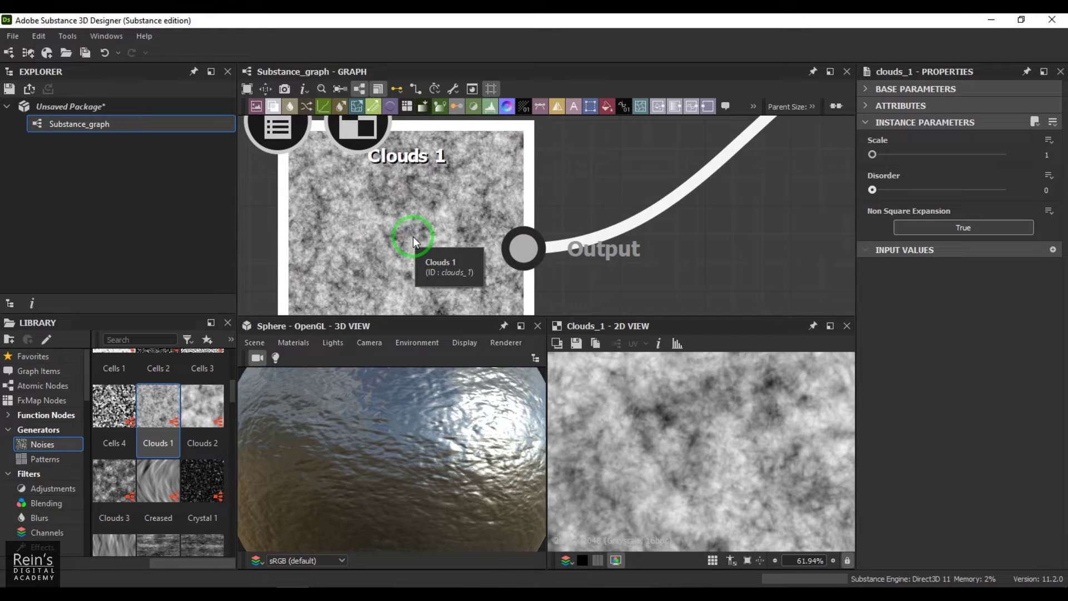
{"action": "scroll", "coordinate": [412, 236], "scroll_direction": "down", "scroll_amount": 5}
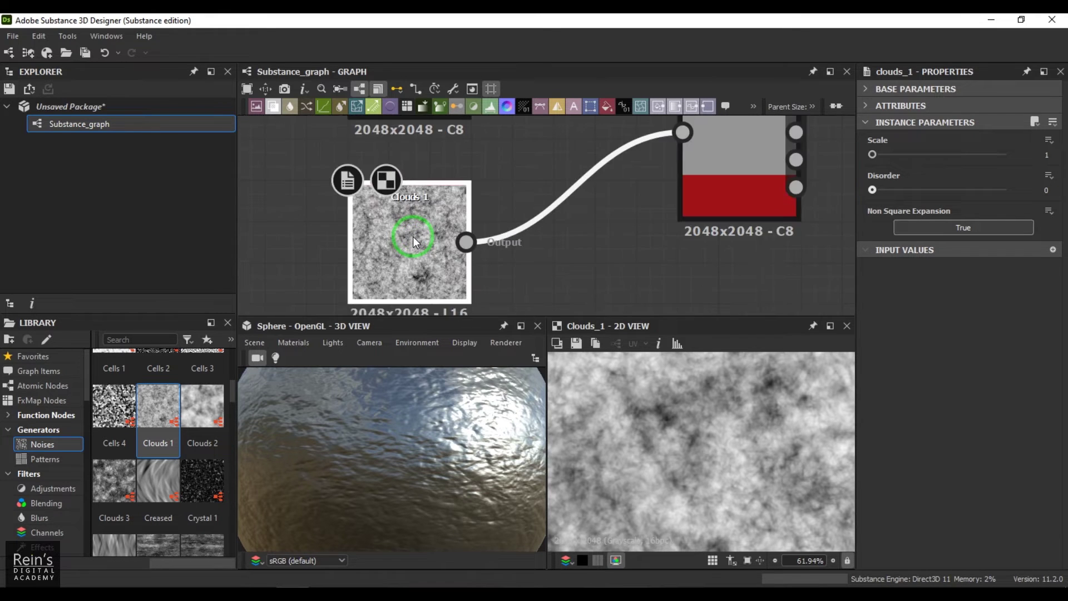
{"action": "scroll", "coordinate": [413, 236], "scroll_direction": "up", "scroll_amount": 2}
{"action": "left_click_drag", "start_coordinate": [414, 239], "coordinate": [331, 199]}
{"action": "left_click_drag", "start_coordinate": [205, 416], "coordinate": [592, 191]}
{"action": "scroll", "coordinate": [473, 250], "scroll_direction": "down", "scroll_amount": 3}
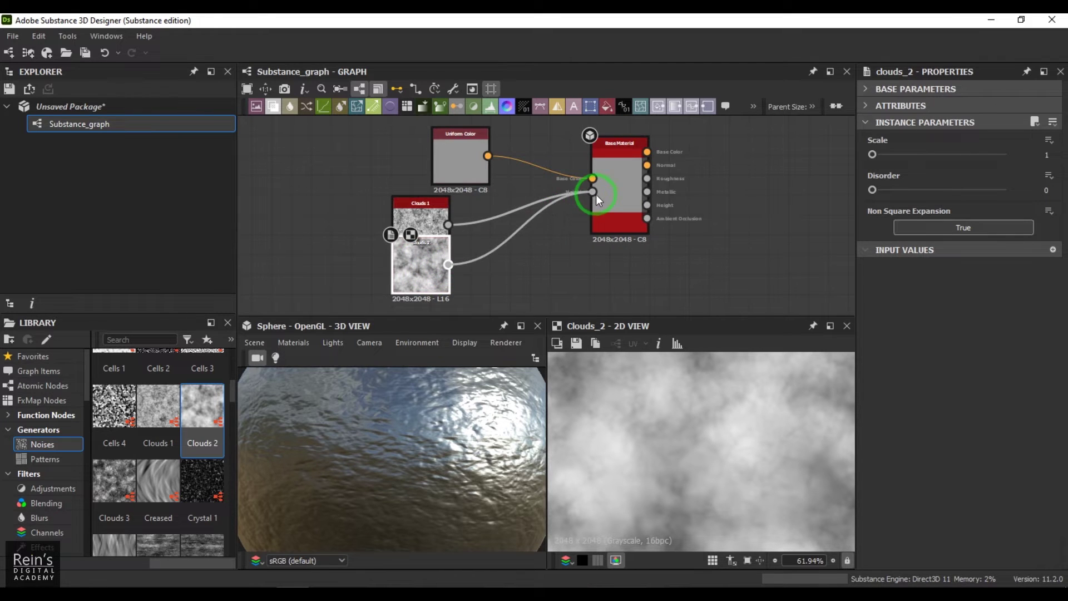
Connect Clouds 2 to Base Material's Height input, replacing Clouds 1's link.
{"action": "left_click_drag", "start_coordinate": [451, 386], "coordinate": [442, 469]}
{"action": "left_click", "coordinate": [443, 281]}
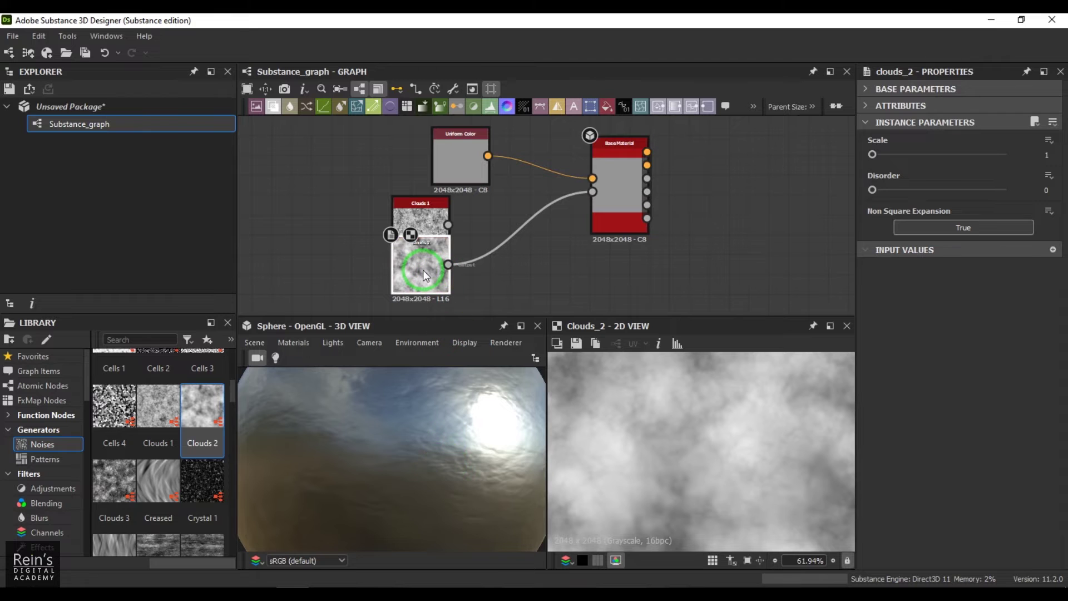
{"action": "left_click", "coordinate": [926, 212]}
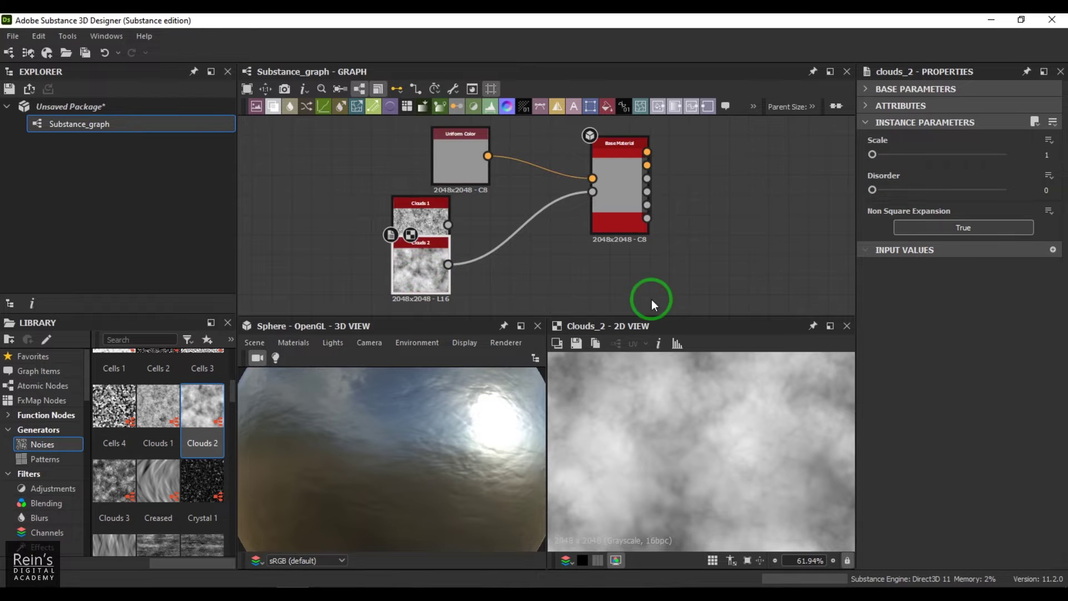
{"action": "left_click", "coordinate": [699, 447]}
{"action": "left_click_drag", "start_coordinate": [412, 480], "coordinate": [448, 395]}
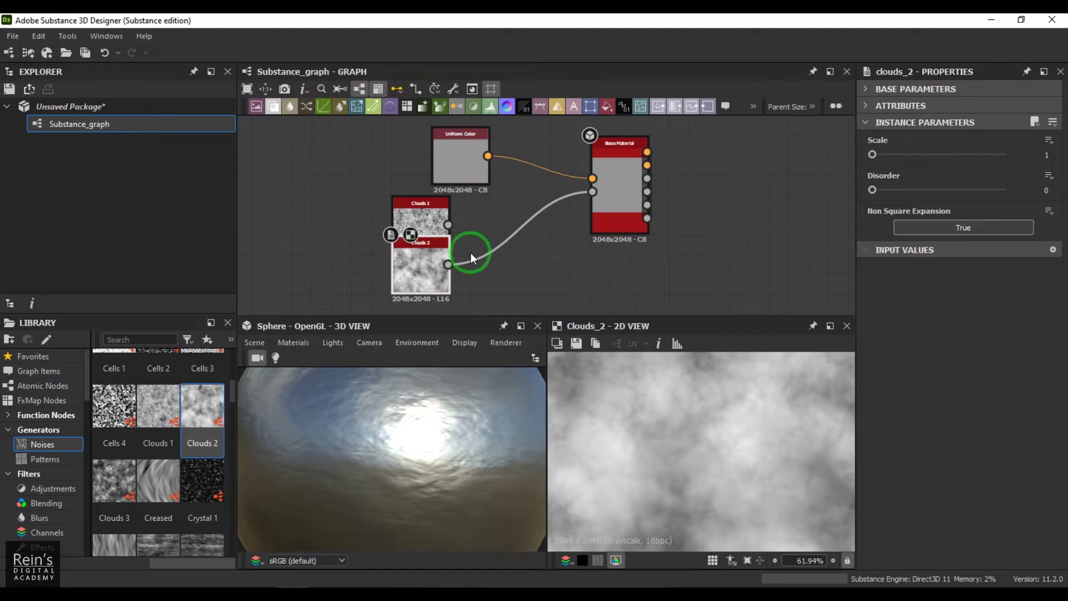
Undo a trial Clouds 2 Base Color link and move Clouds 1 out from behind Clouds 2.
{"action": "left_click_drag", "start_coordinate": [455, 265], "coordinate": [569, 222]}
{"action": "key", "text": "ctrl+z"}
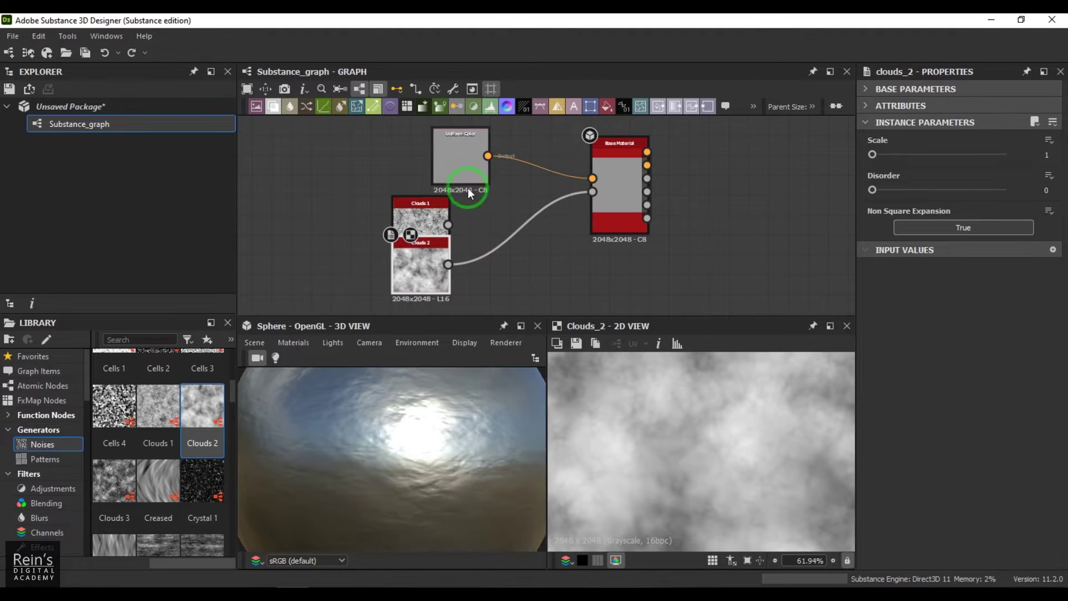
{"action": "middle_click_drag", "start_coordinate": [468, 188], "coordinate": [574, 267]}
{"action": "left_click_drag", "start_coordinate": [501, 239], "coordinate": [406, 192]}
{"action": "middle_click_drag", "start_coordinate": [487, 239], "coordinate": [474, 186]}
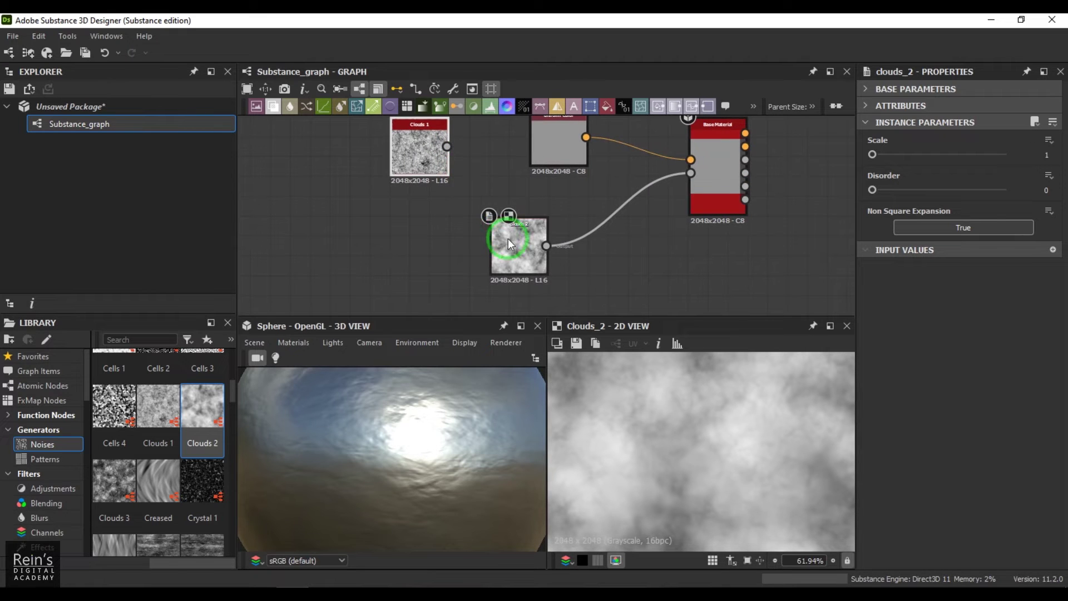
{"action": "left_click_drag", "start_coordinate": [508, 238], "coordinate": [478, 257]}
{"action": "left_click", "coordinate": [528, 208]}
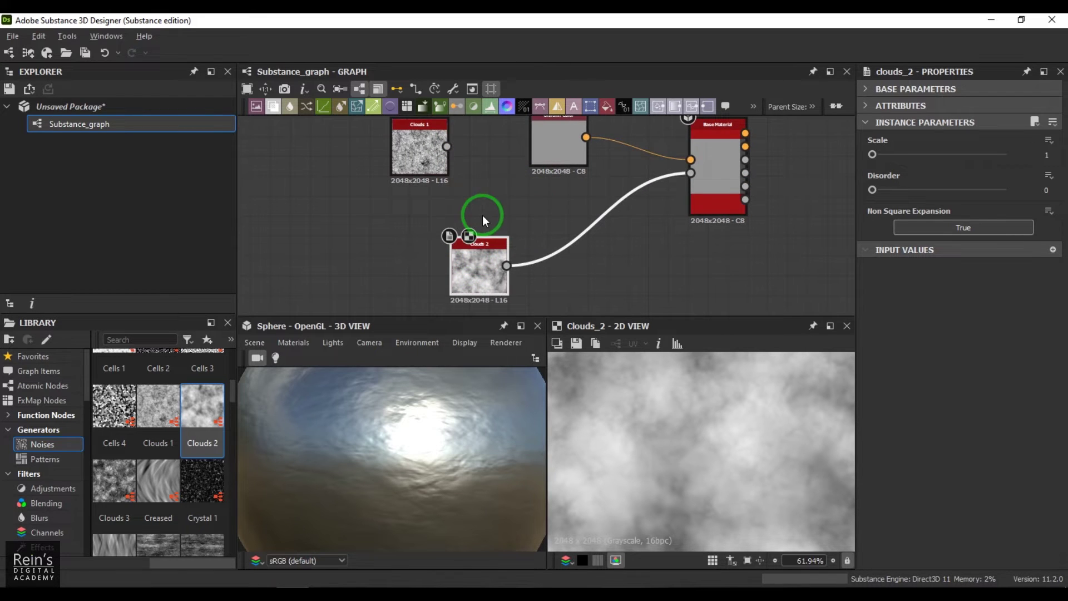
Try linking Clouds 2 to Base Color twice, undoing both to keep the Uniform Color link.
{"action": "middle_click_drag", "start_coordinate": [482, 215], "coordinate": [426, 185]}
{"action": "left_click_drag", "start_coordinate": [454, 236], "coordinate": [640, 132]}
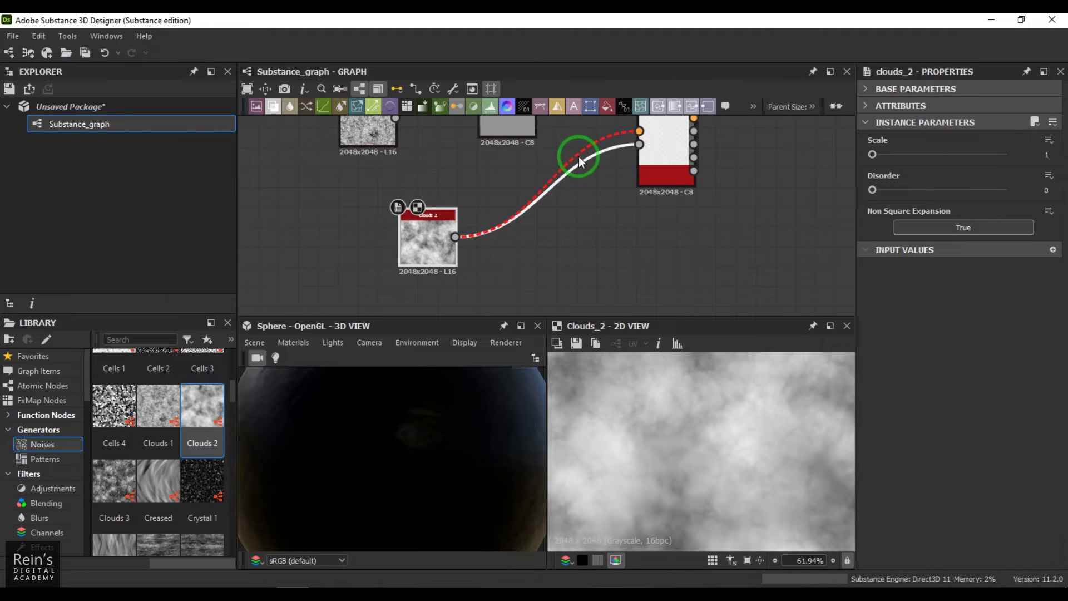
{"action": "key", "text": "ctrl+z"}
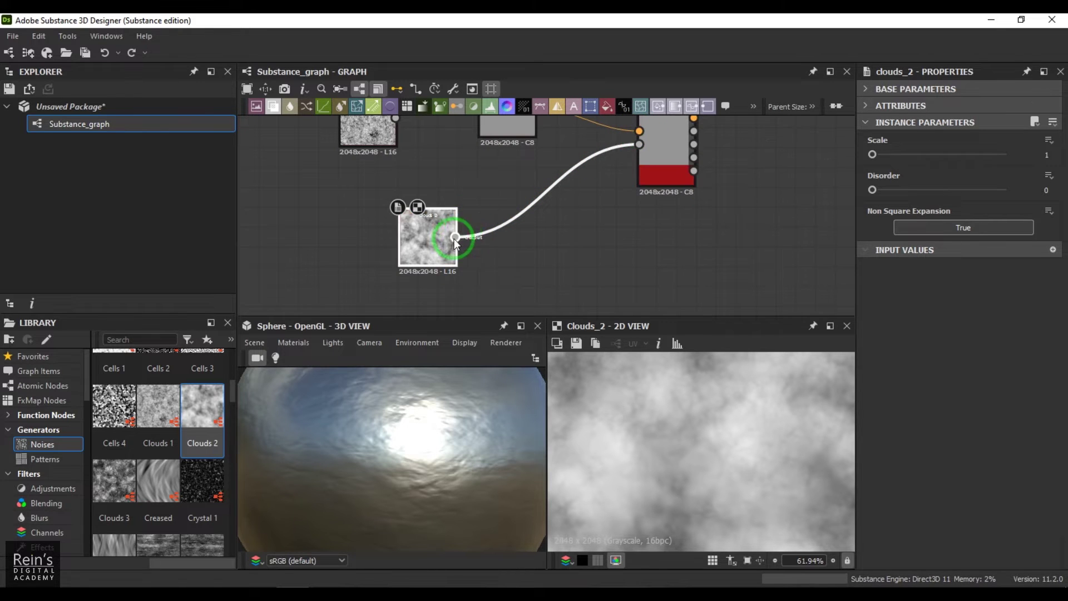
{"action": "left_click_drag", "start_coordinate": [454, 238], "coordinate": [638, 130]}
{"action": "key", "text": "ctrl+z"}
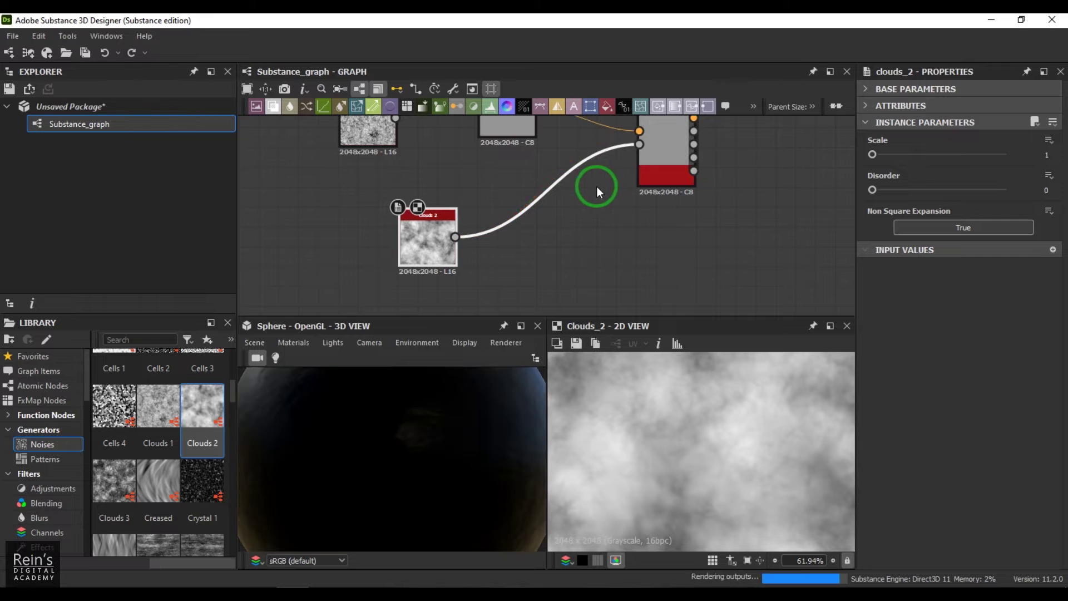
Add a Gradient Map and wire Clouds 2 through it into Base Color.
{"action": "key", "text": "space"}
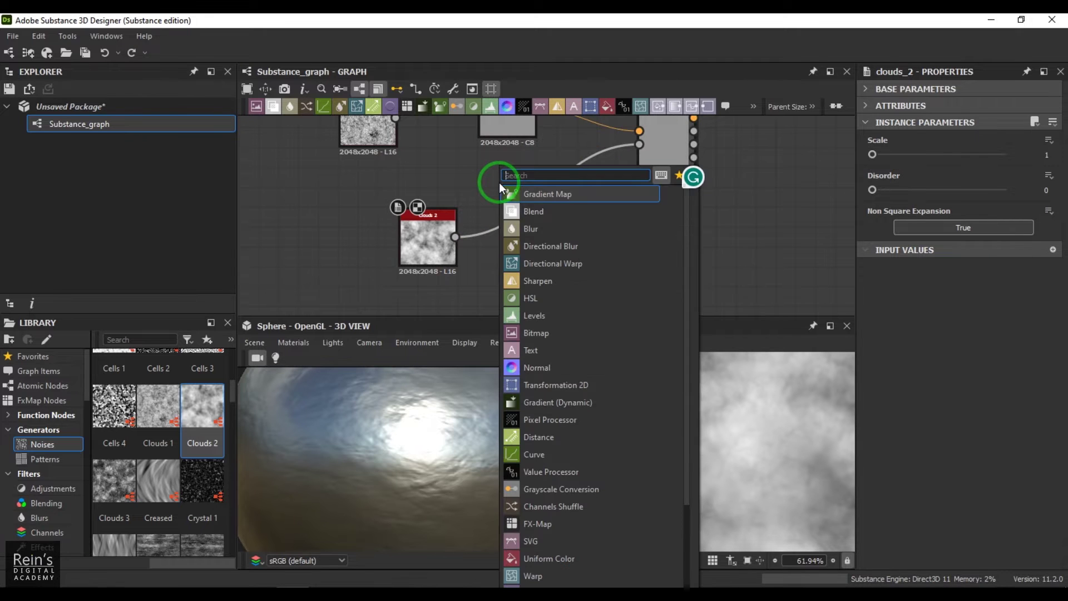
{"action": "left_click", "coordinate": [525, 192]}
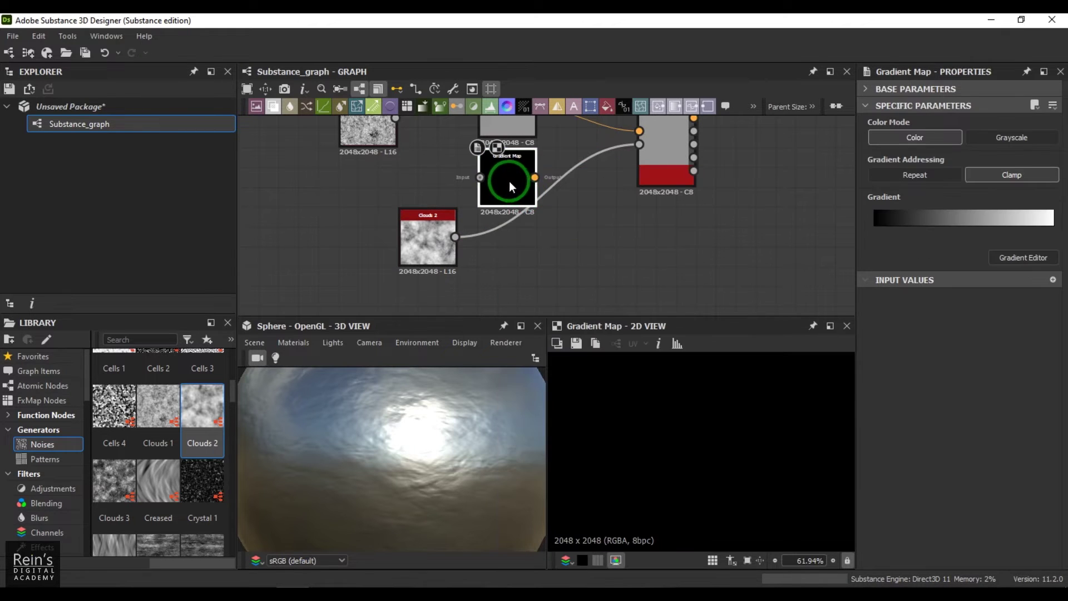
{"action": "left_click_drag", "start_coordinate": [455, 237], "coordinate": [468, 178]}
{"action": "left_click_drag", "start_coordinate": [534, 177], "coordinate": [639, 132]}
{"action": "left_click_drag", "start_coordinate": [502, 189], "coordinate": [521, 155]}
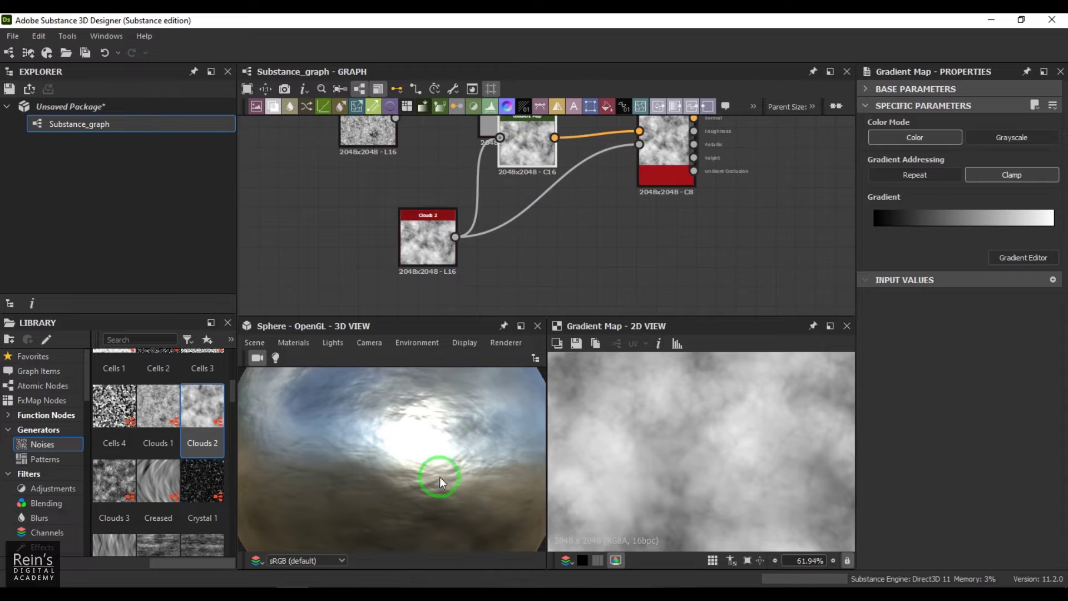
{"action": "left_click_drag", "start_coordinate": [439, 479], "coordinate": [405, 453]}
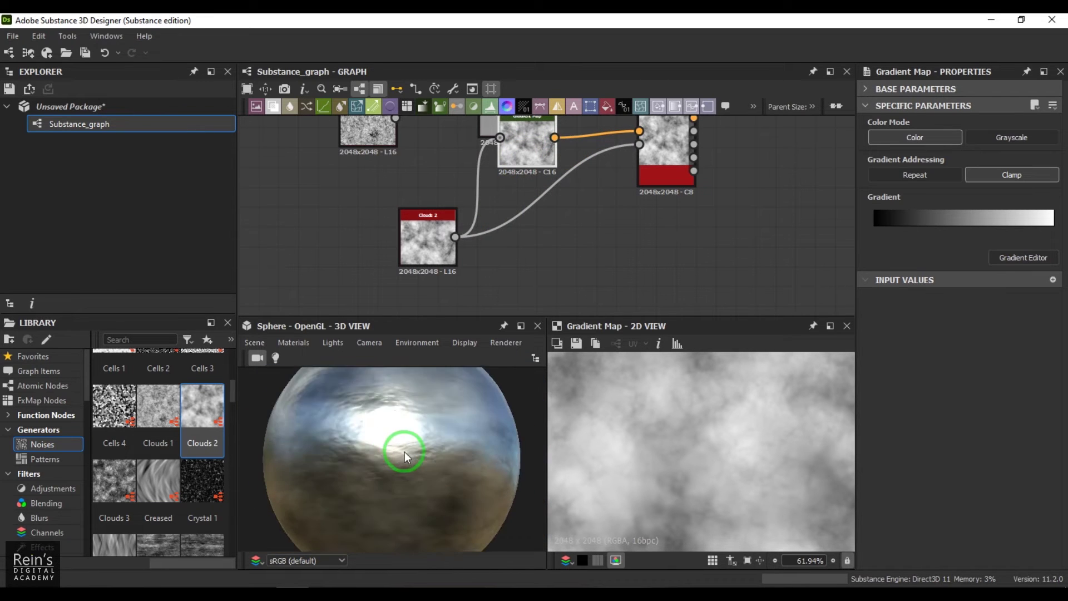
Lower the output material's Metallic from 255 to 0.
{"action": "left_click", "coordinate": [657, 172]}
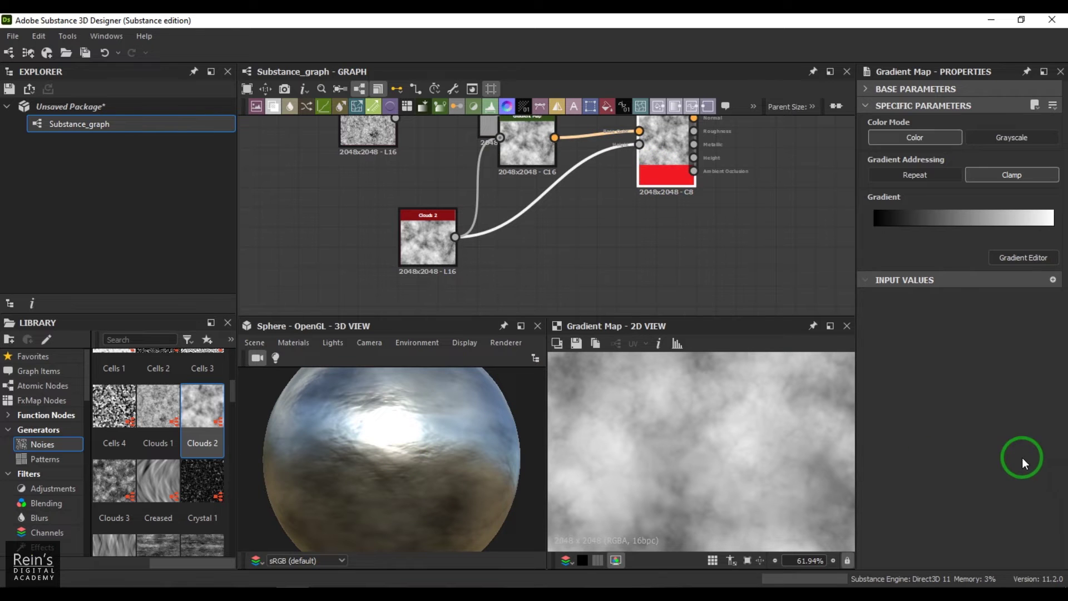
{"action": "scroll", "coordinate": [1013, 445], "scroll_direction": "down", "scroll_amount": 3}
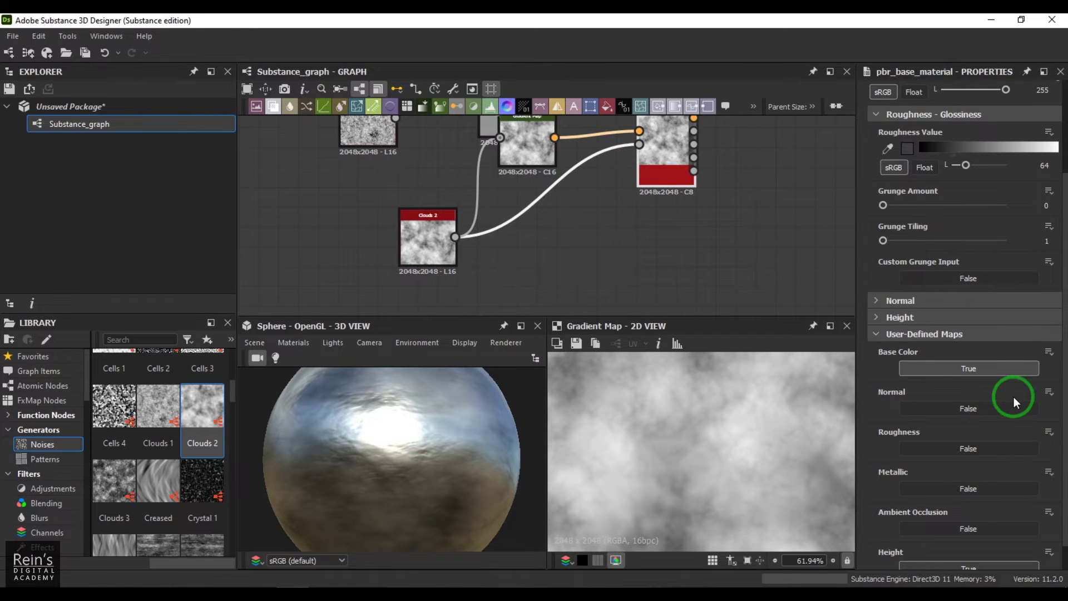
{"action": "scroll", "coordinate": [1013, 396], "scroll_direction": "up", "scroll_amount": 3}
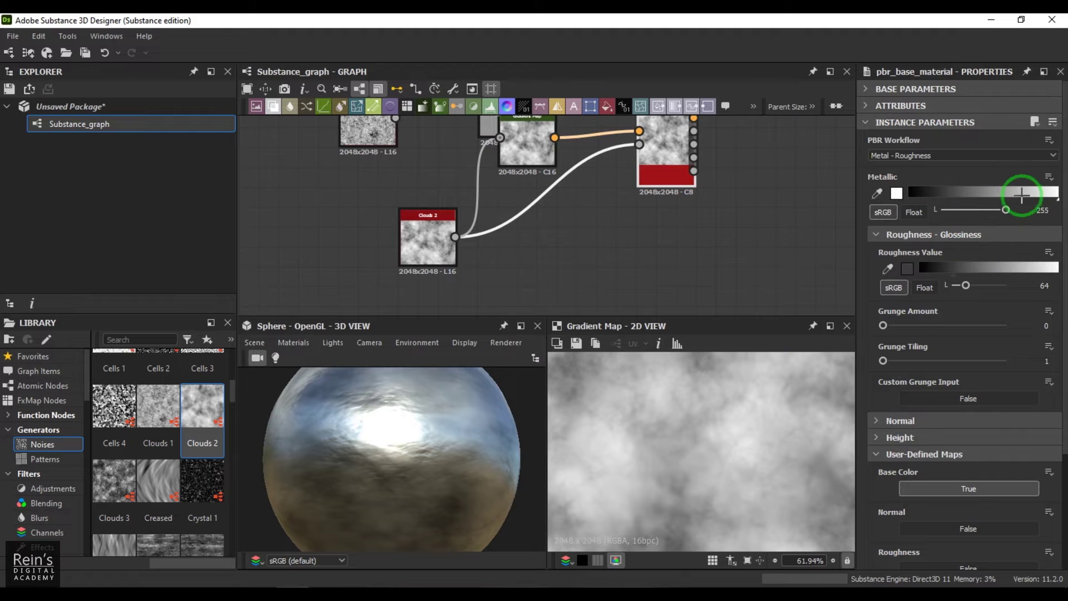
{"action": "left_click_drag", "start_coordinate": [1021, 195], "coordinate": [883, 243]}
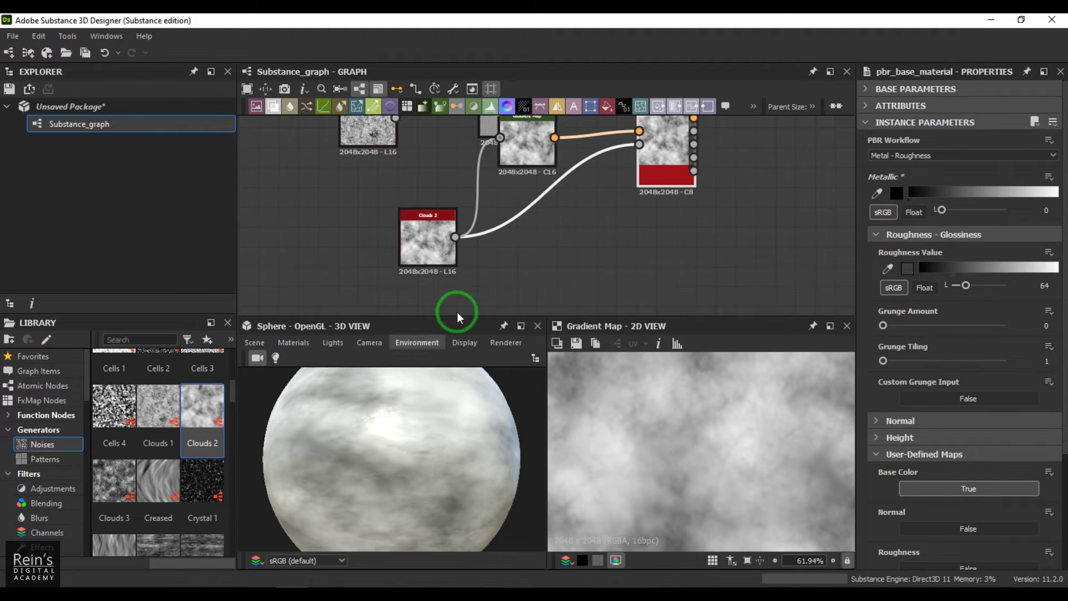
{"action": "mouse_move", "coordinate": [400, 434]}
{"action": "left_mouse_down"}
{"action": "mouse_move", "coordinate": [500, 382]}
{"action": "mouse_move", "coordinate": [382, 441]}
{"action": "mouse_move", "coordinate": [304, 450]}
{"action": "mouse_move", "coordinate": [258, 477]}
{"action": "mouse_move", "coordinate": [382, 489]}
{"action": "mouse_move", "coordinate": [415, 453]}
{"action": "left_mouse_up"}
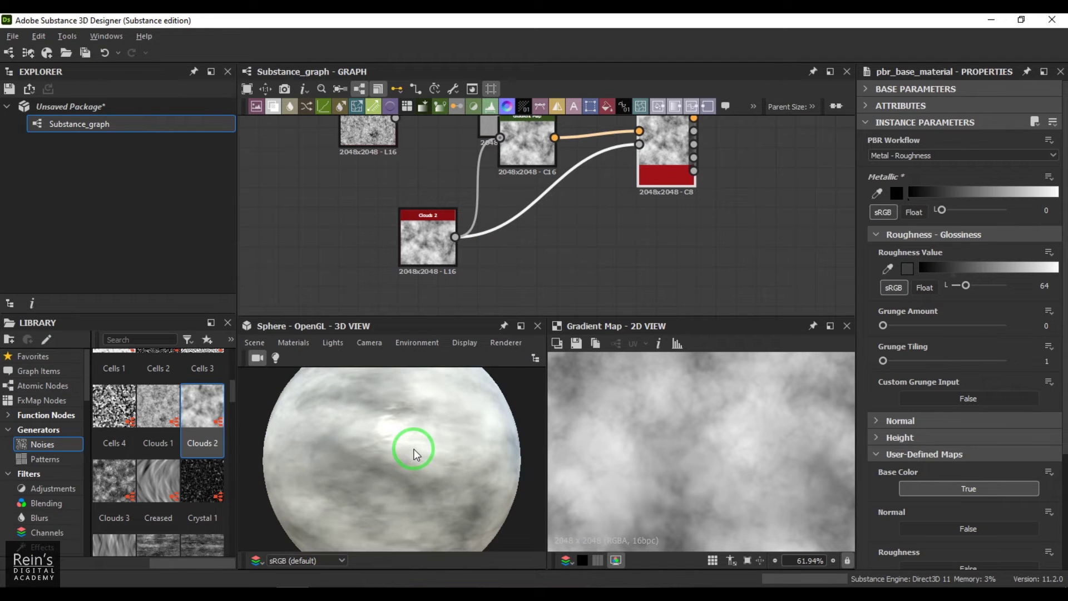
{"action": "mouse_move", "coordinate": [555, 226]}
{"action": "middle_mouse_down"}
{"action": "mouse_move", "coordinate": [574, 274]}
{"action": "mouse_move", "coordinate": [531, 234]}
{"action": "mouse_move", "coordinate": [561, 233]}
{"action": "mouse_move", "coordinate": [559, 245]}
{"action": "middle_mouse_up"}
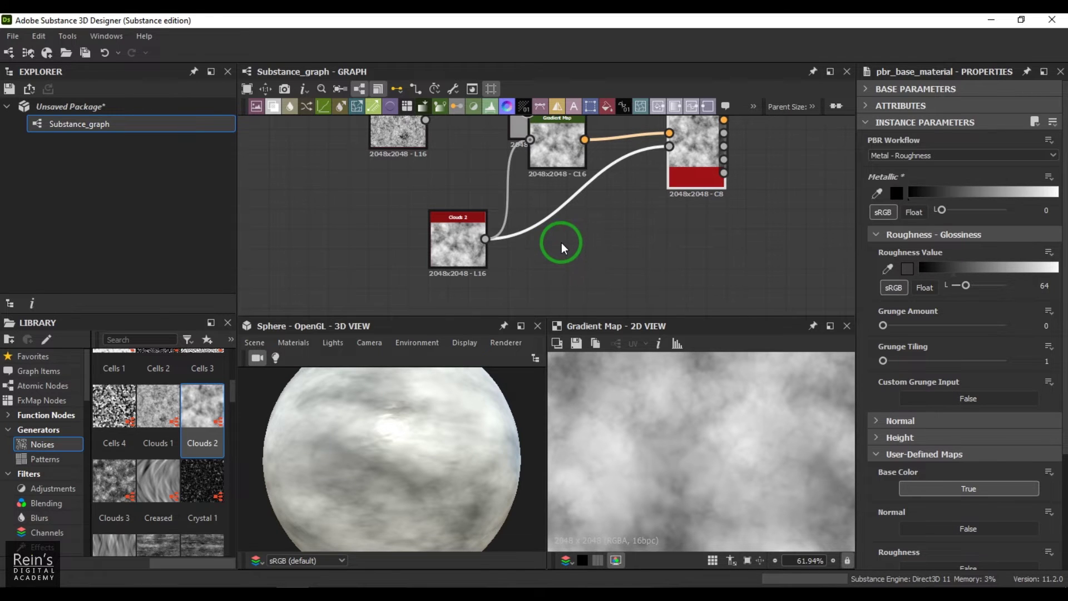
Drag a Clouds 3 noise node into the graph.
{"action": "left_click_drag", "start_coordinate": [111, 492], "coordinate": [375, 222]}
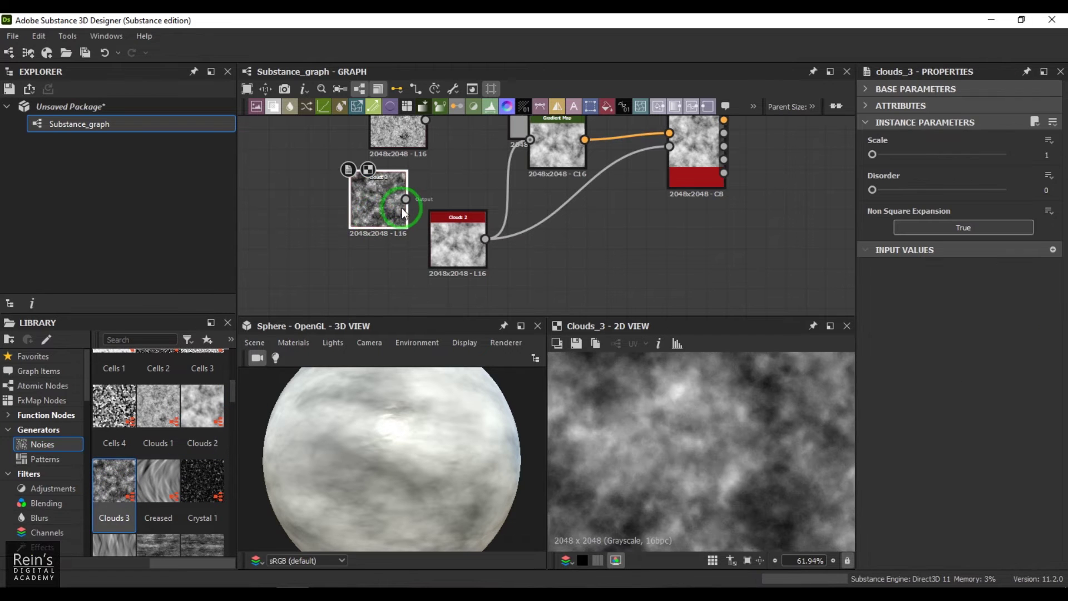
{"action": "scroll", "coordinate": [751, 459], "scroll_direction": "up", "scroll_amount": 4}
{"action": "scroll", "coordinate": [752, 458], "scroll_direction": "up", "scroll_amount": 3}
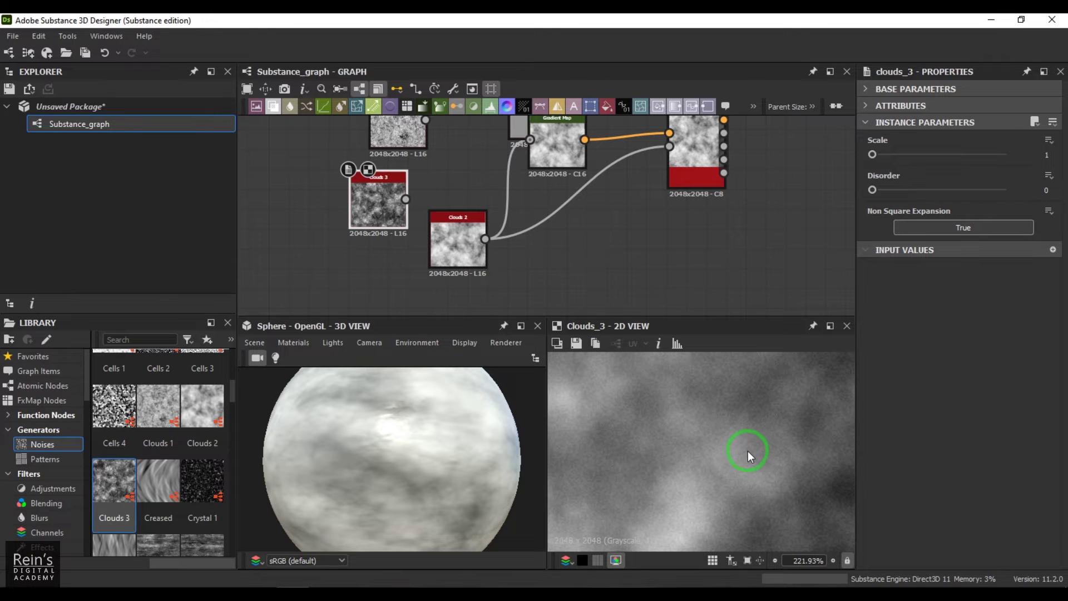
{"action": "scroll", "coordinate": [746, 448], "scroll_direction": "down", "scroll_amount": 11}
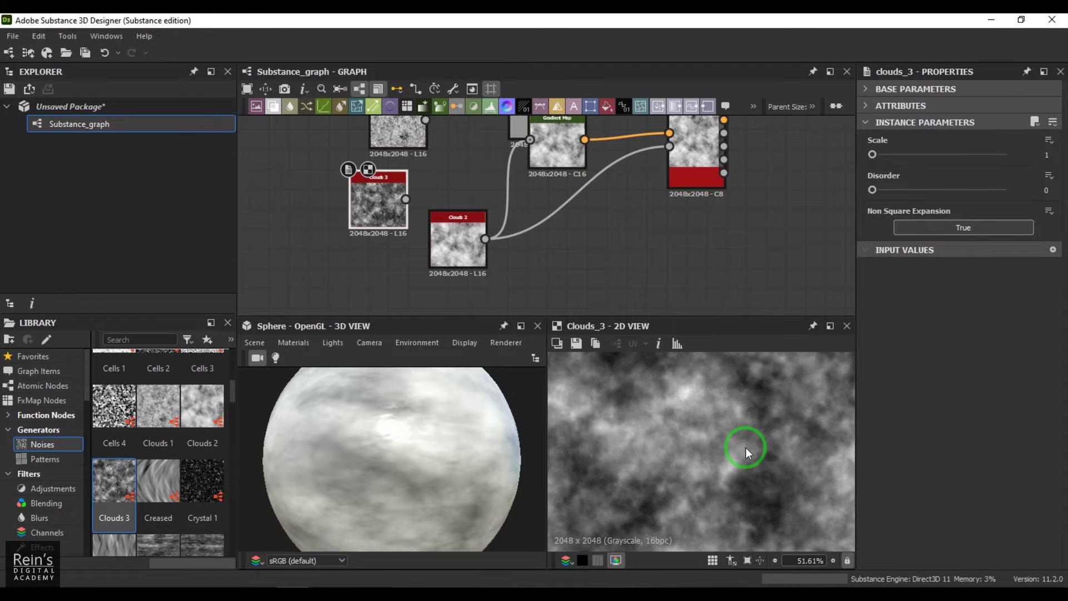
{"action": "scroll", "coordinate": [745, 447], "scroll_direction": "up", "scroll_amount": 2}
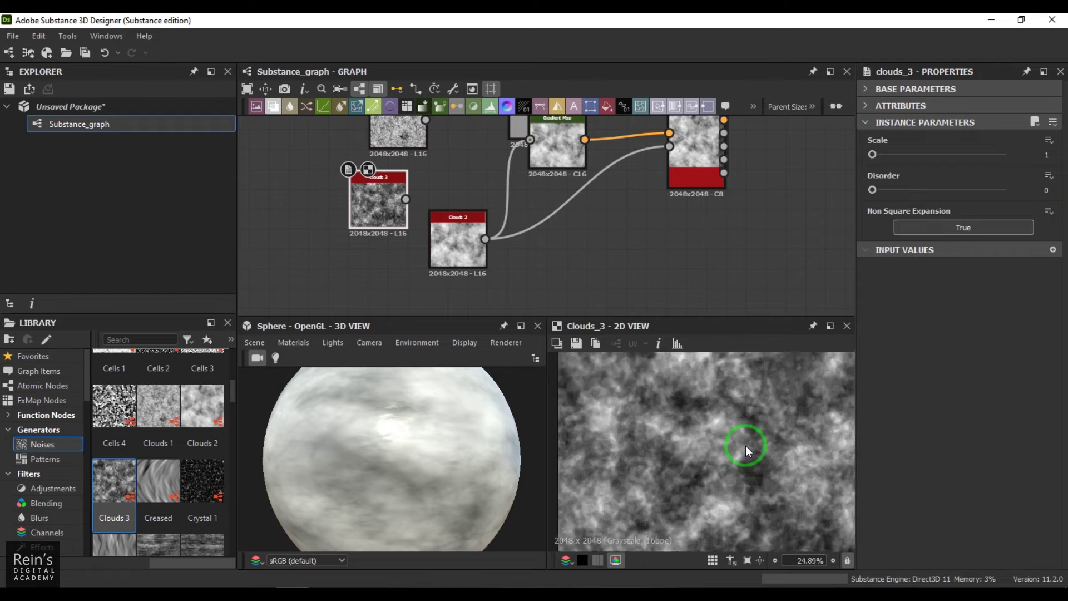
{"action": "left_click", "coordinate": [383, 217]}
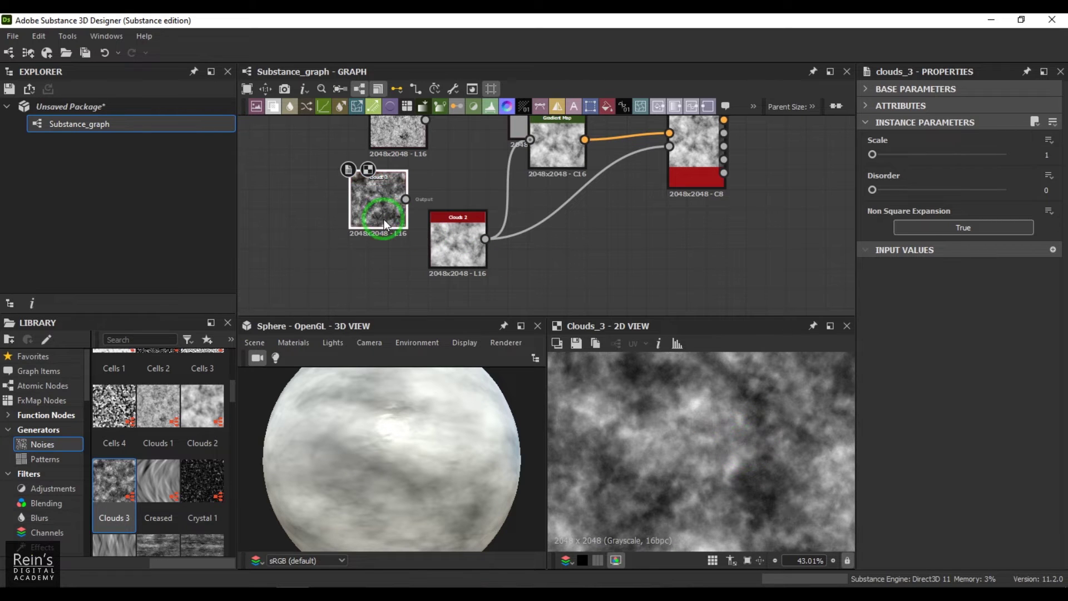
Wire Clouds 3 into Height and the Gradient Map, with the Gradient Map feeding Base Color.
{"action": "left_click", "coordinate": [406, 200]}
{"action": "left_click_drag", "start_coordinate": [408, 202], "coordinate": [668, 147]}
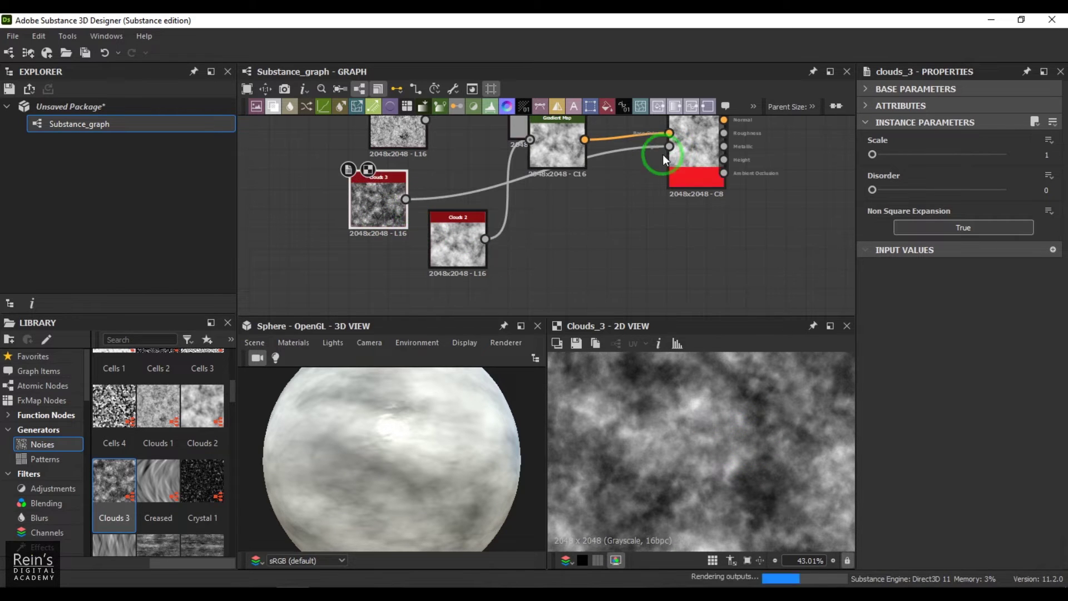
{"action": "left_click_drag", "start_coordinate": [407, 199], "coordinate": [669, 133]}
{"action": "left_click_drag", "start_coordinate": [416, 211], "coordinate": [529, 140]}
{"action": "left_click_drag", "start_coordinate": [584, 140], "coordinate": [669, 133]}
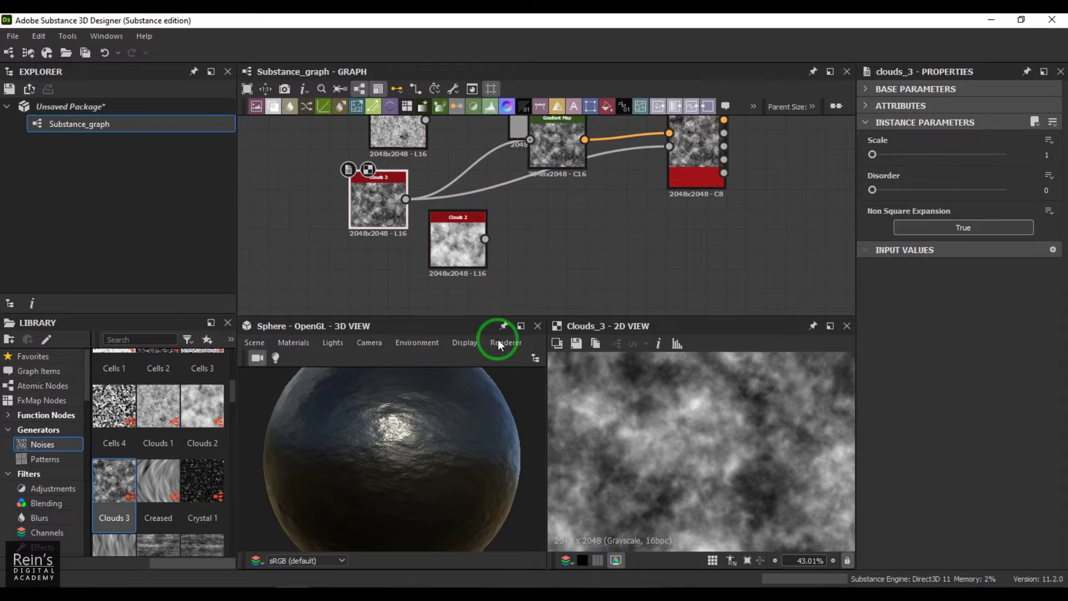
Move the now-unused Clouds 2 node aside.
{"action": "scroll", "coordinate": [441, 494], "scroll_direction": "up", "scroll_amount": 5}
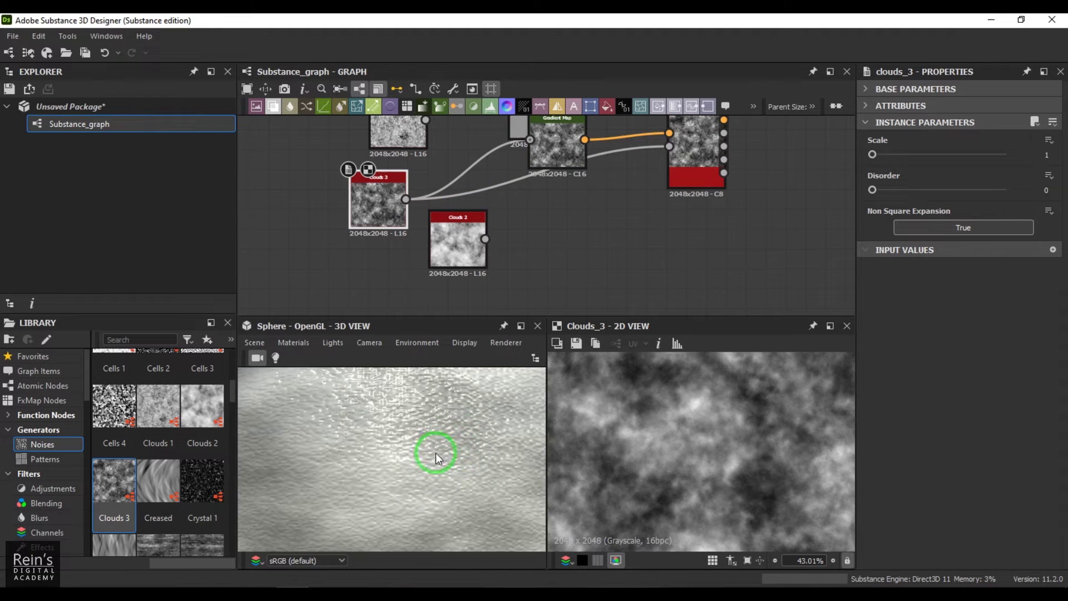
{"action": "scroll", "coordinate": [435, 453], "scroll_direction": "down", "scroll_amount": 4}
{"action": "scroll", "coordinate": [431, 455], "scroll_direction": "up", "scroll_amount": 4}
{"action": "scroll", "coordinate": [430, 454], "scroll_direction": "down", "scroll_amount": 4}
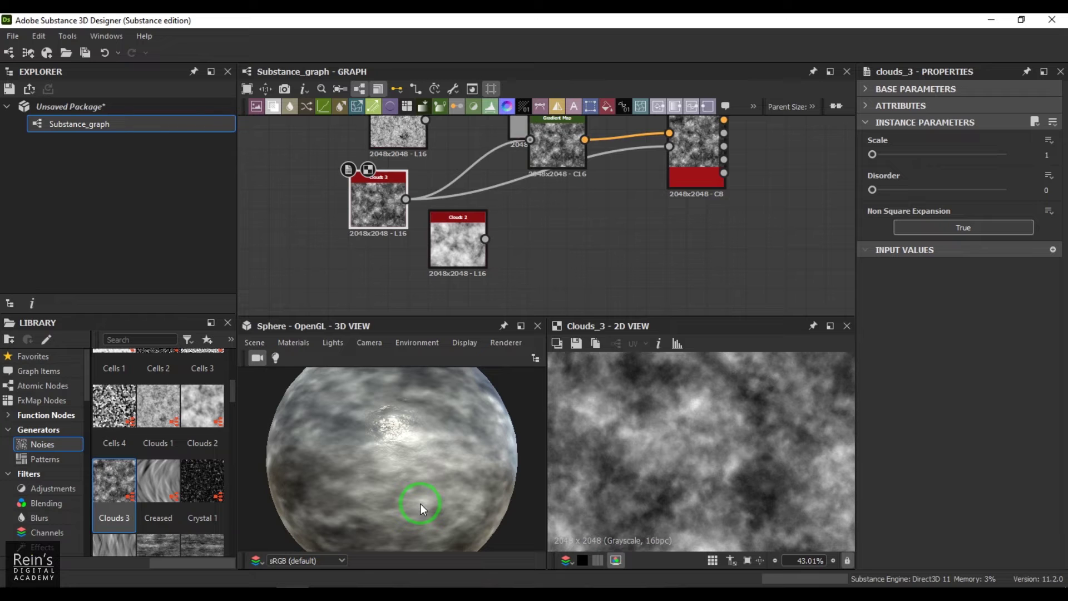
{"action": "scroll", "coordinate": [485, 518], "scroll_direction": "up", "scroll_amount": 4}
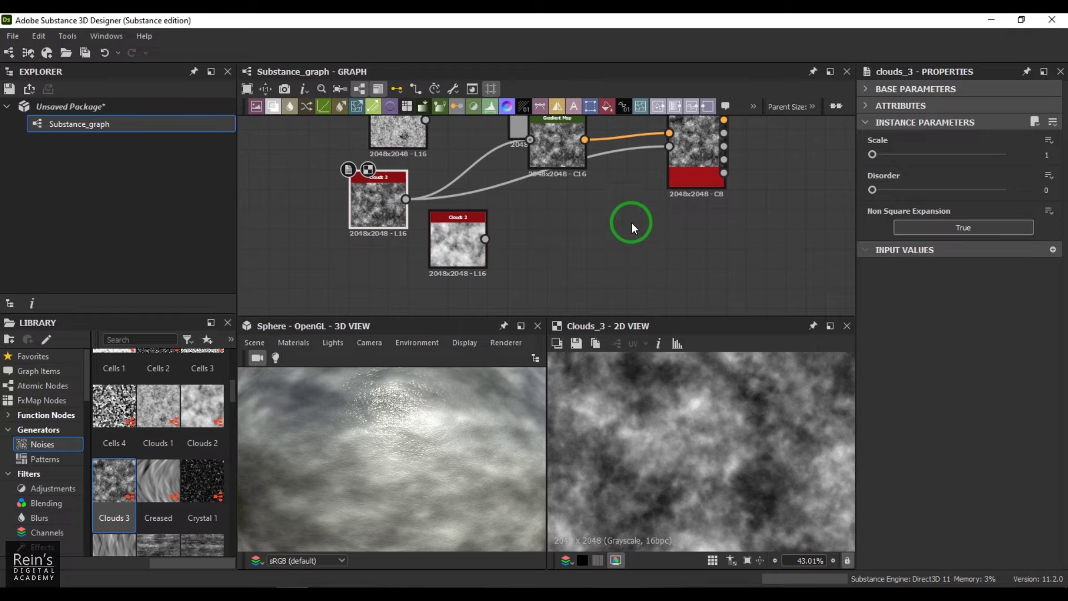
{"action": "middle_click_drag", "start_coordinate": [616, 219], "coordinate": [613, 251]}
{"action": "mouse_move", "coordinate": [457, 279]}
{"action": "left_mouse_down"}
{"action": "mouse_move", "coordinate": [501, 259]}
{"action": "mouse_move", "coordinate": [478, 279]}
{"action": "left_mouse_up"}
Set the Clouds 3 Scale to 3 and inspect the finer noise on the sphere.
{"action": "left_click", "coordinate": [372, 236]}
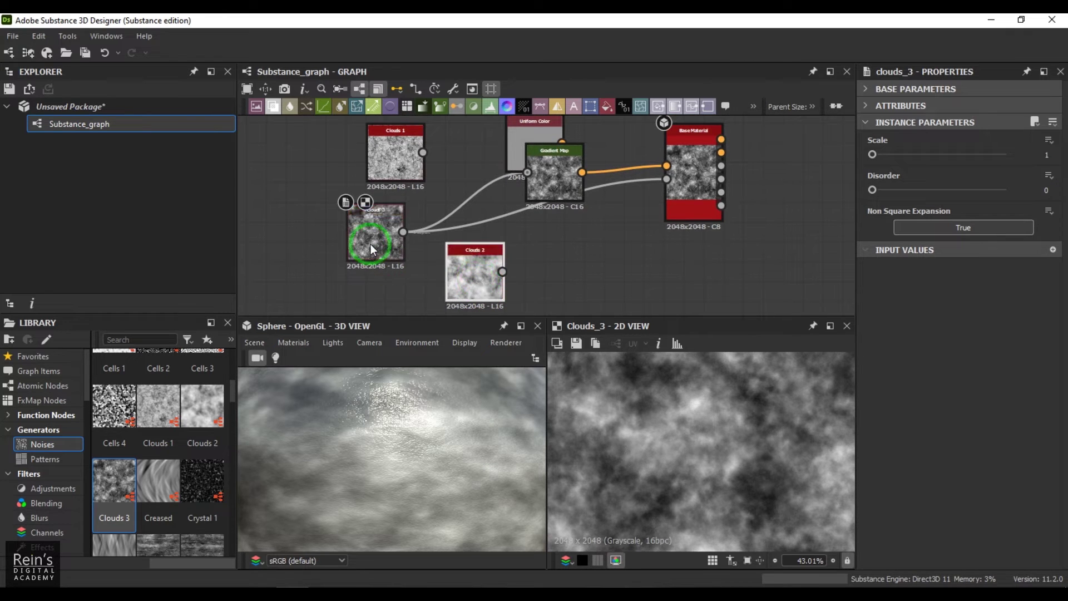
{"action": "left_click_drag", "start_coordinate": [469, 256], "coordinate": [469, 276]}
{"action": "left_click", "coordinate": [366, 248]}
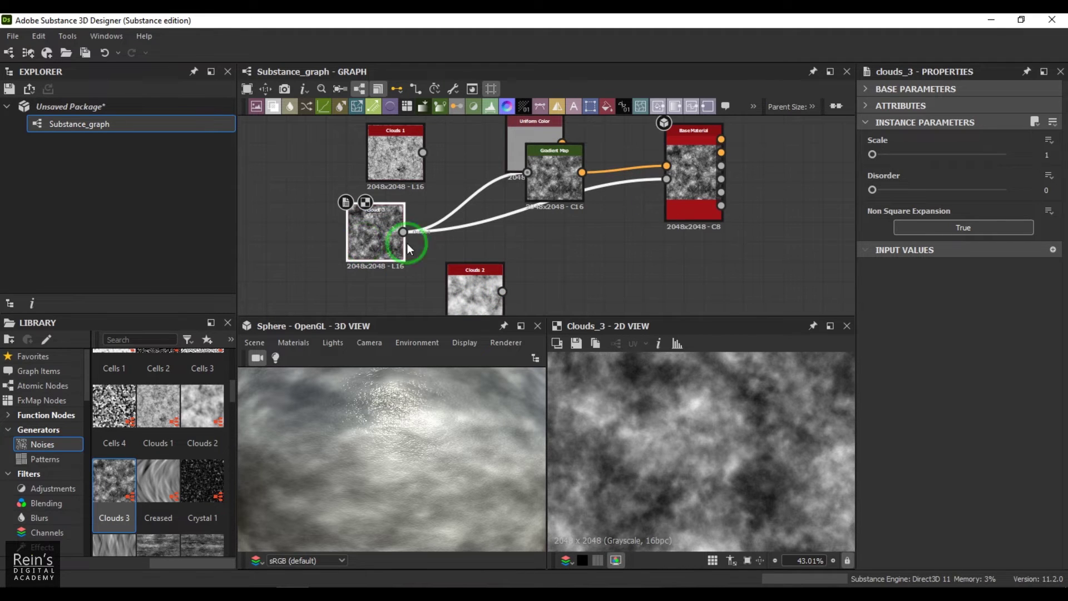
{"action": "left_click_drag", "start_coordinate": [872, 154], "coordinate": [904, 159]}
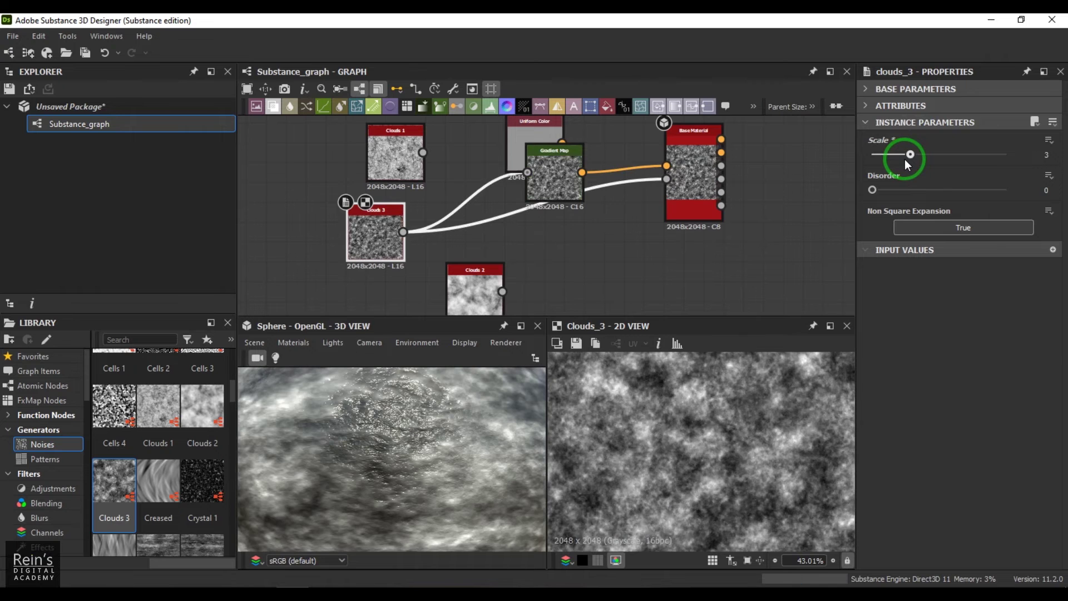
{"action": "scroll", "coordinate": [481, 218], "scroll_direction": "down", "scroll_amount": 3}
{"action": "scroll", "coordinate": [403, 490], "scroll_direction": "down", "scroll_amount": 5}
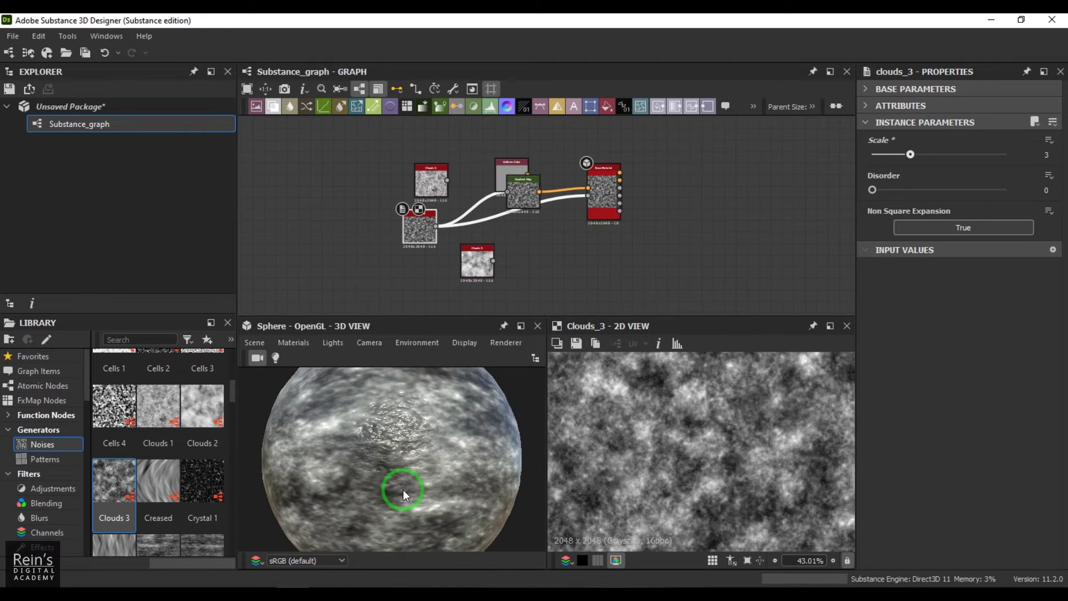
{"action": "scroll", "coordinate": [404, 489], "scroll_direction": "up", "scroll_amount": 1}
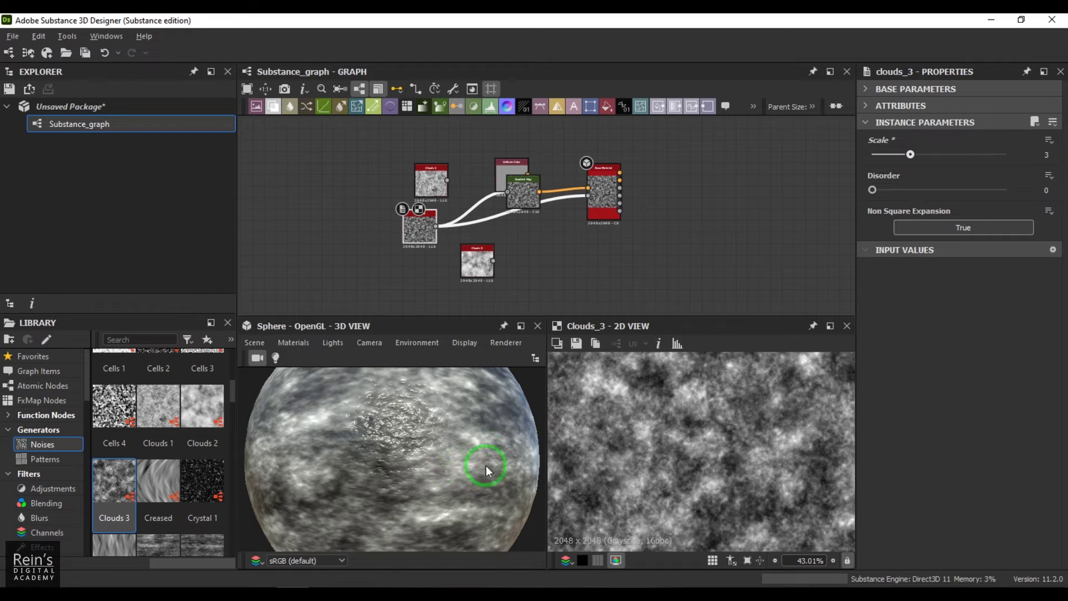
{"action": "left_click_drag", "start_coordinate": [486, 466], "coordinate": [451, 466]}
Open the Gradient Map's Gradient Editor and delete the extra middle key.
{"action": "left_click", "coordinate": [569, 195]}
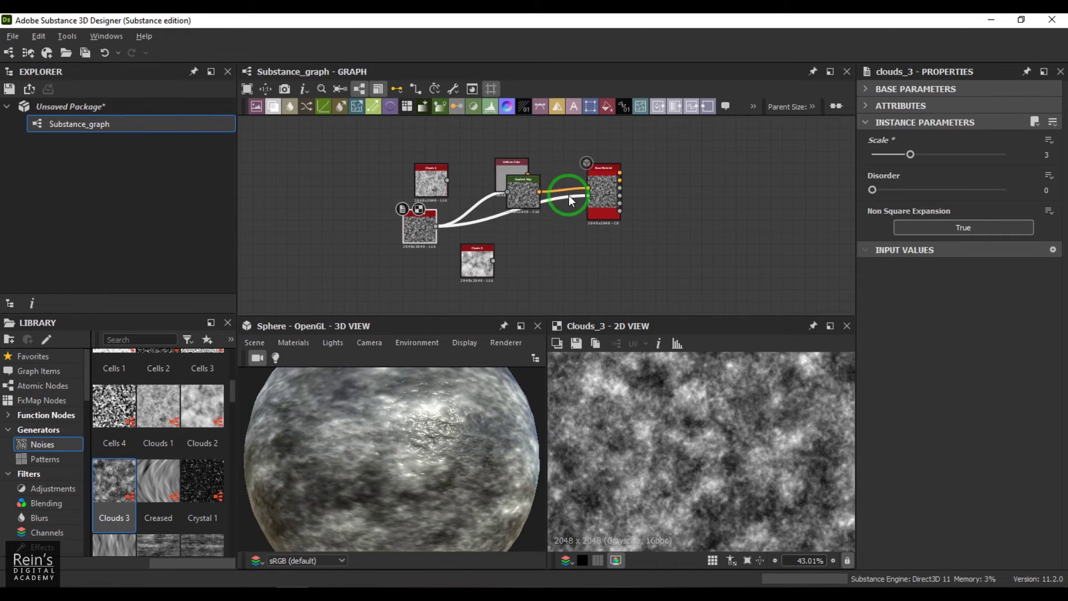
{"action": "scroll", "coordinate": [531, 241], "scroll_direction": "up", "scroll_amount": 2}
{"action": "left_click", "coordinate": [523, 178]}
{"action": "left_click", "coordinate": [985, 262]}
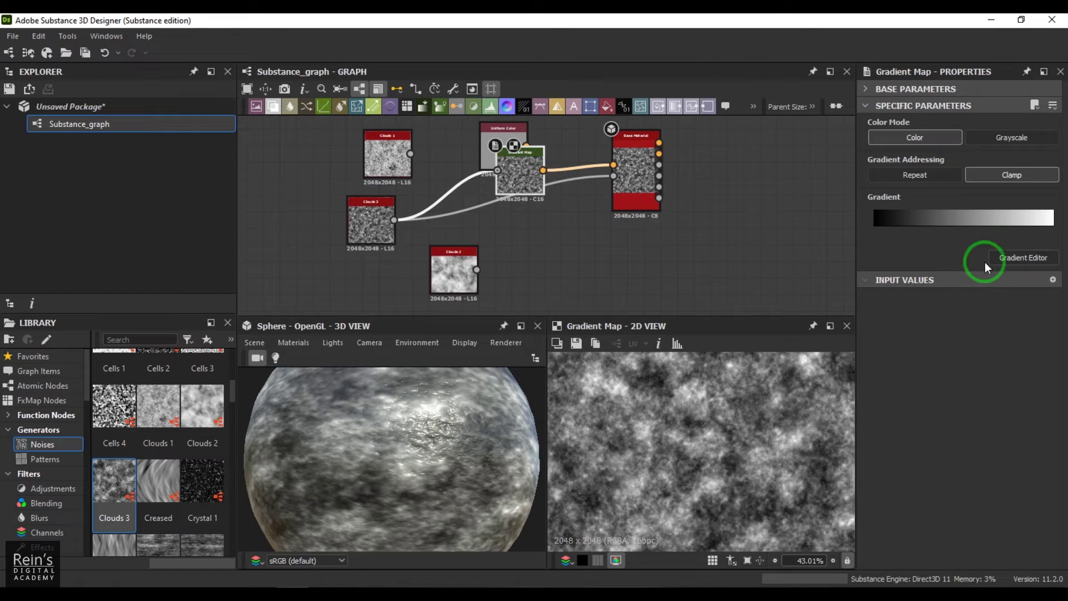
{"action": "left_click", "coordinate": [1020, 258]}
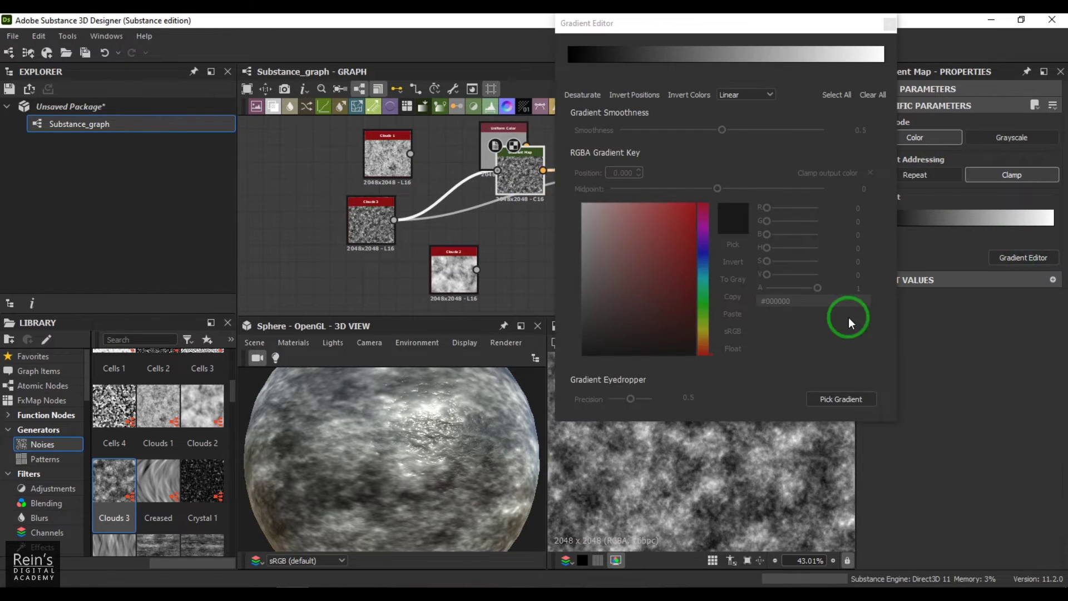
{"action": "left_click", "coordinate": [609, 62]}
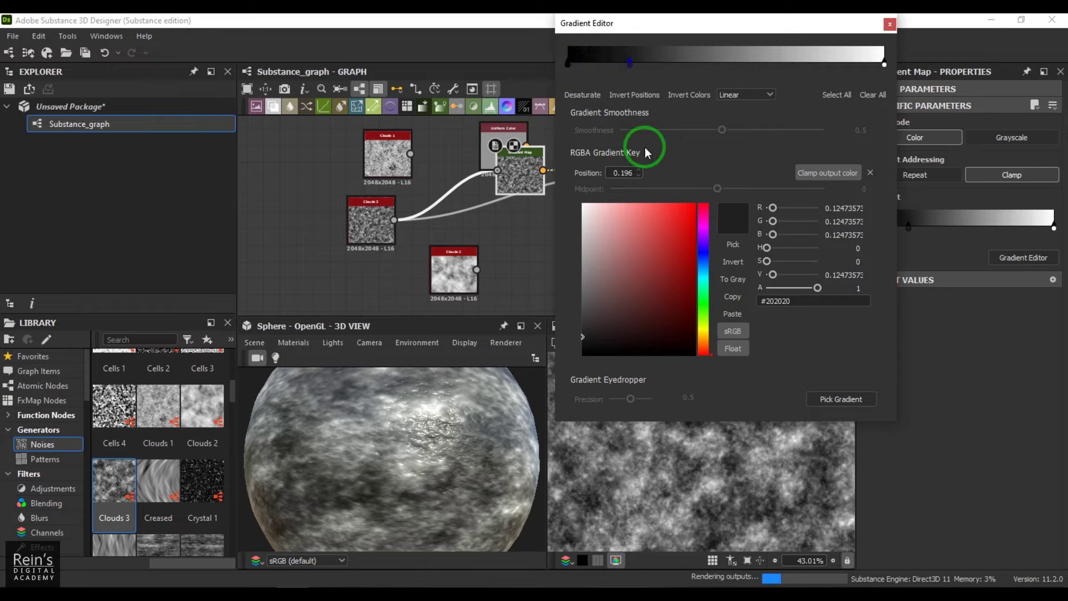
{"action": "key", "text": "Delete"}
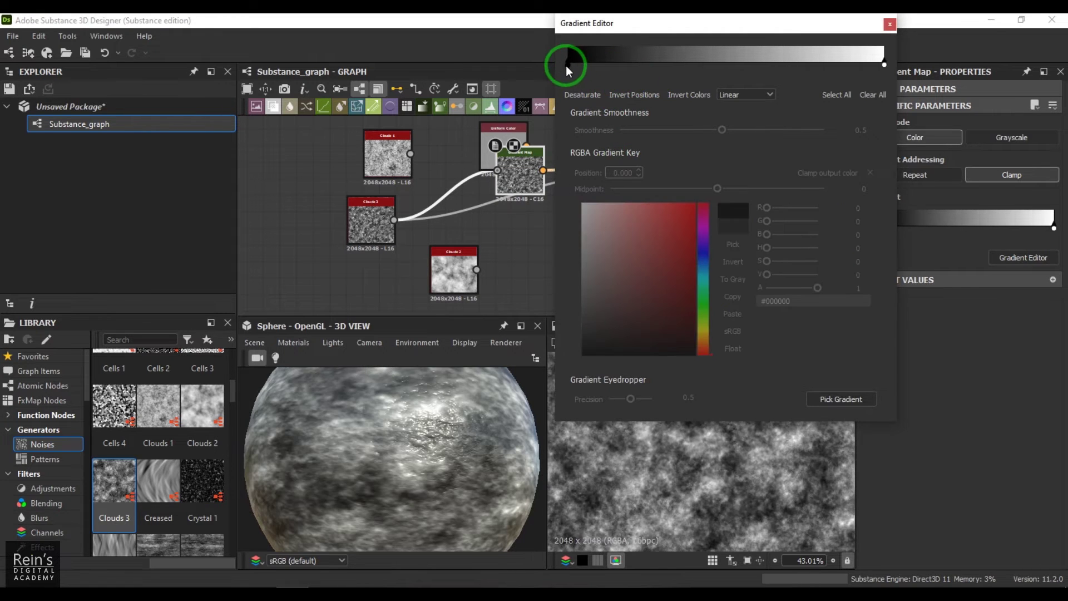
Set the left key to pink #ea9797 and the right key to red #c04242.
{"action": "left_click", "coordinate": [566, 66]}
{"action": "mouse_move", "coordinate": [677, 245]}
{"action": "left_mouse_down"}
{"action": "mouse_move", "coordinate": [656, 252]}
{"action": "mouse_move", "coordinate": [622, 216]}
{"action": "left_mouse_up"}
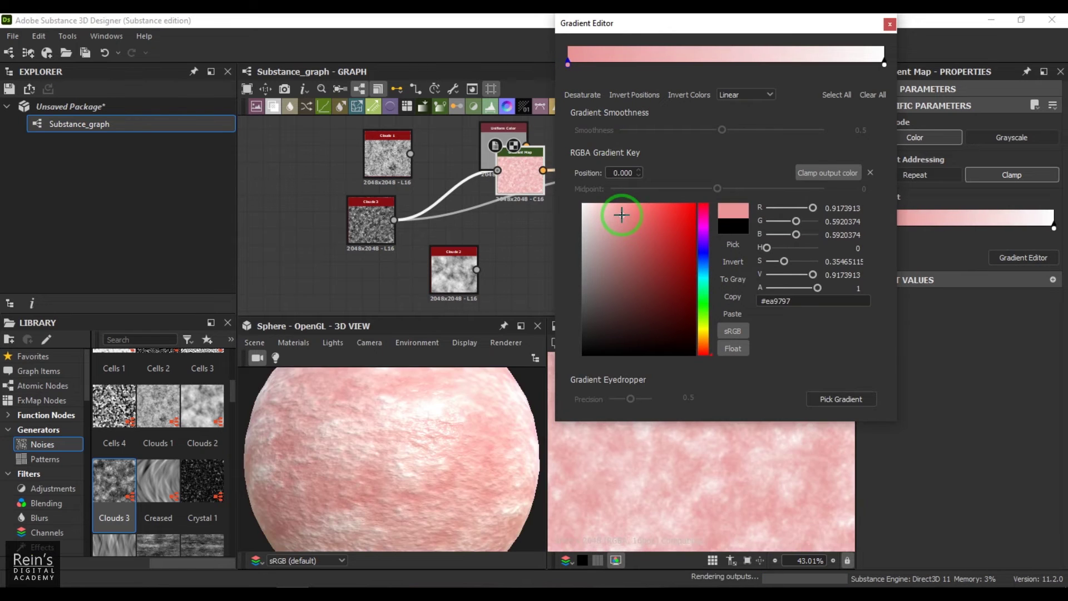
{"action": "left_click", "coordinate": [883, 65]}
{"action": "mouse_move", "coordinate": [666, 205]}
{"action": "left_mouse_down"}
{"action": "mouse_move", "coordinate": [631, 251]}
{"action": "mouse_move", "coordinate": [669, 239]}
{"action": "mouse_move", "coordinate": [656, 221]}
{"action": "mouse_move", "coordinate": [656, 240]}
{"action": "left_mouse_up"}
{"action": "left_click", "coordinate": [889, 24]}
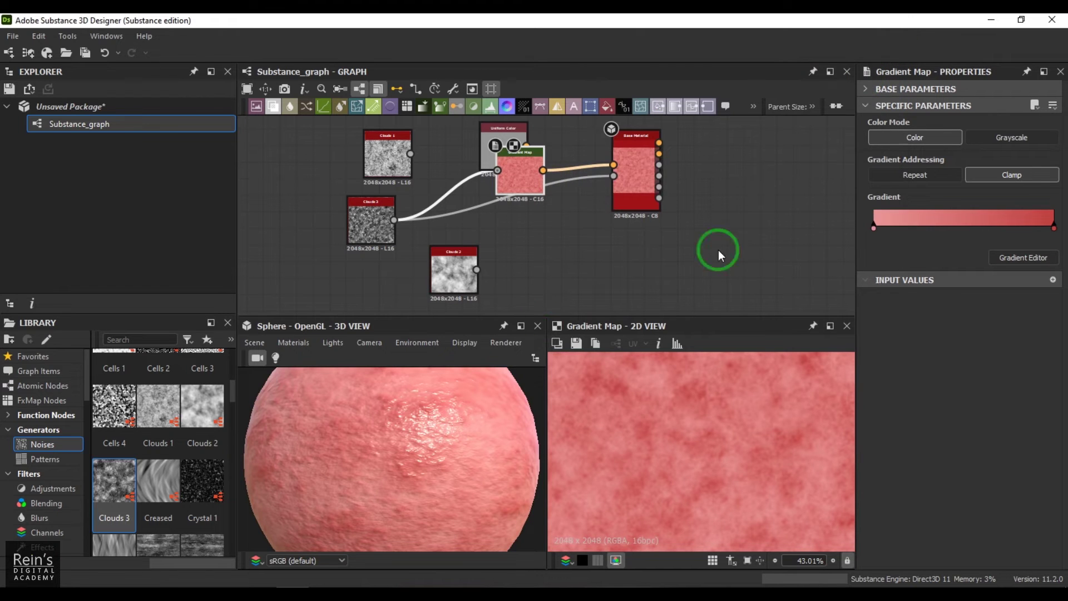
Move Base Material down and connect Clouds 1 to the Gradient Map and Height input.
{"action": "scroll", "coordinate": [706, 459], "scroll_direction": "up", "scroll_amount": 4}
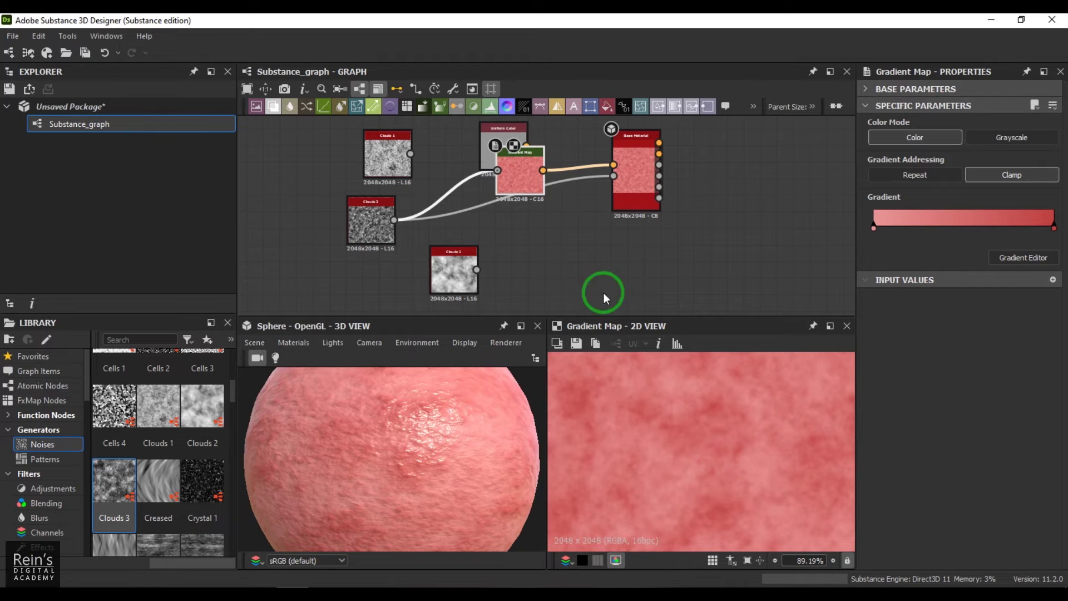
{"action": "left_click_drag", "start_coordinate": [637, 185], "coordinate": [670, 236]}
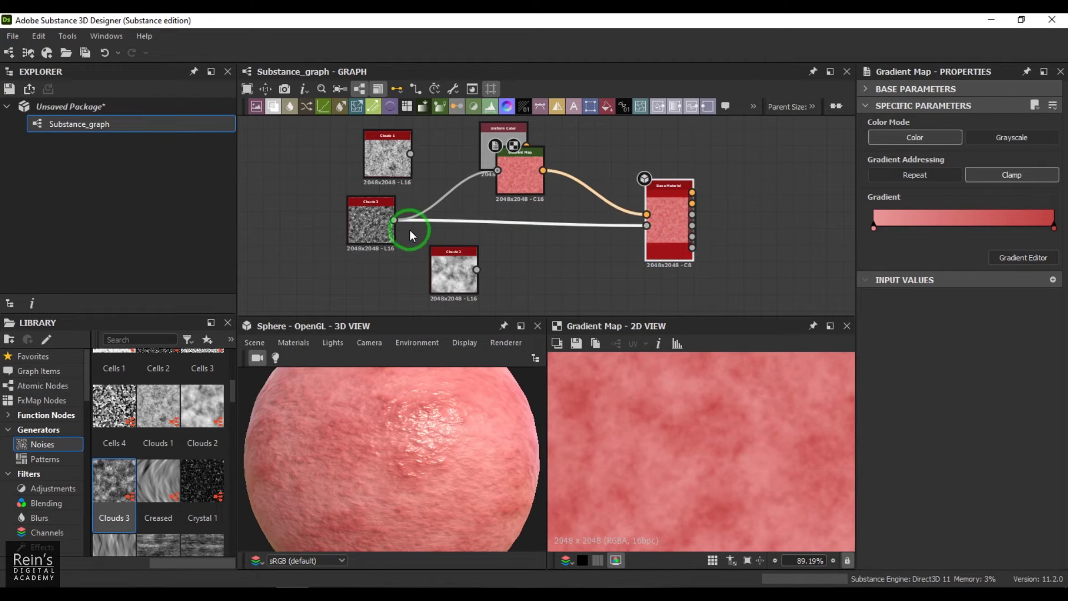
{"action": "left_click_drag", "start_coordinate": [411, 154], "coordinate": [500, 175]}
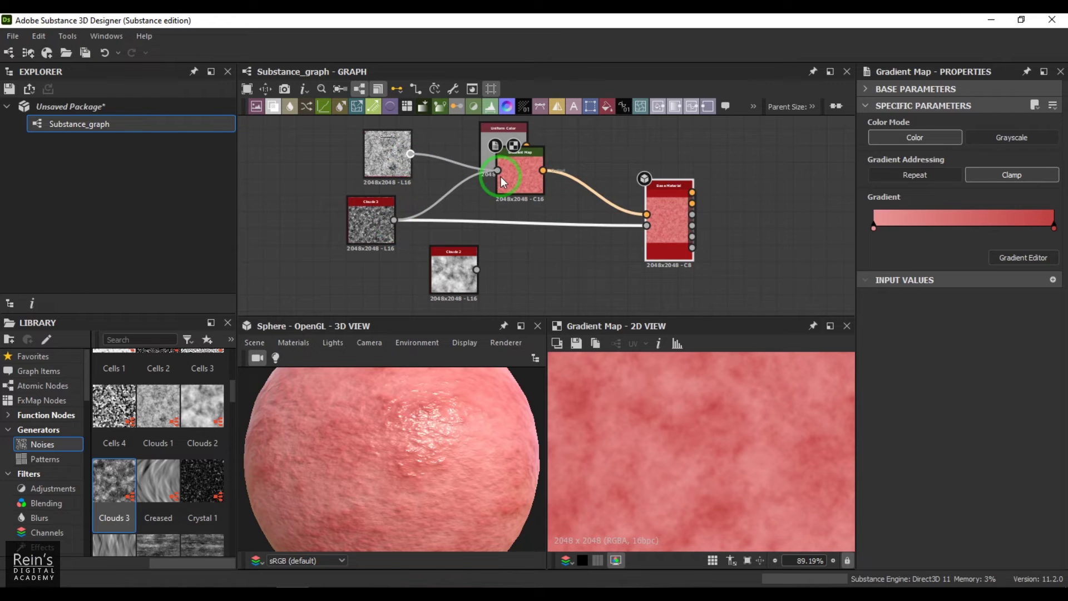
{"action": "left_click_drag", "start_coordinate": [412, 160], "coordinate": [637, 243]}
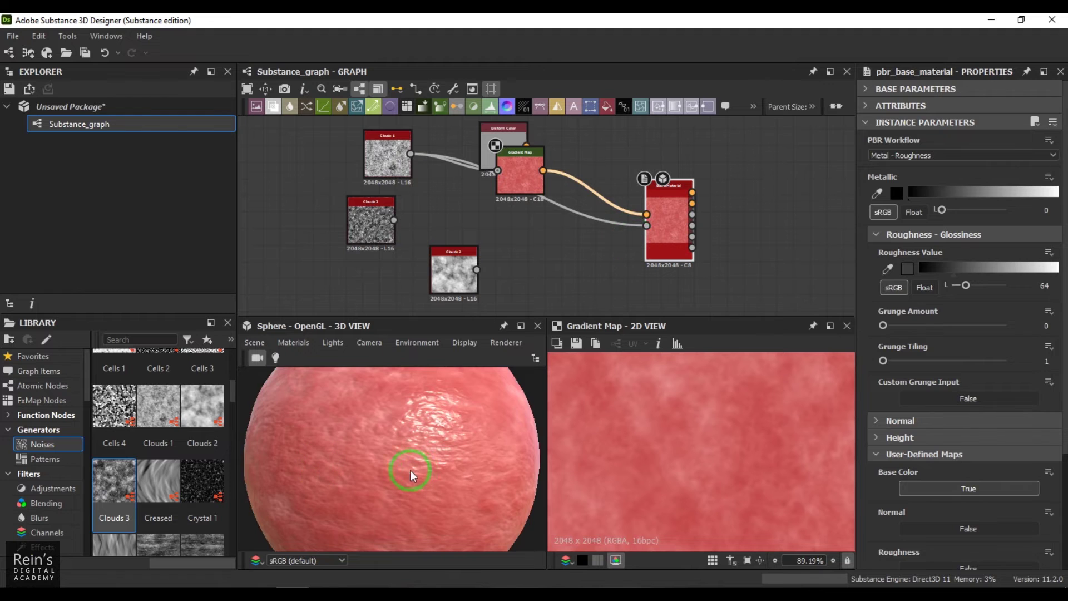
Place Clouds 1 between Clouds 3 and the Gradient Map, then zoom in on the sphere.
{"action": "scroll", "coordinate": [408, 472], "scroll_direction": "up", "scroll_amount": 5}
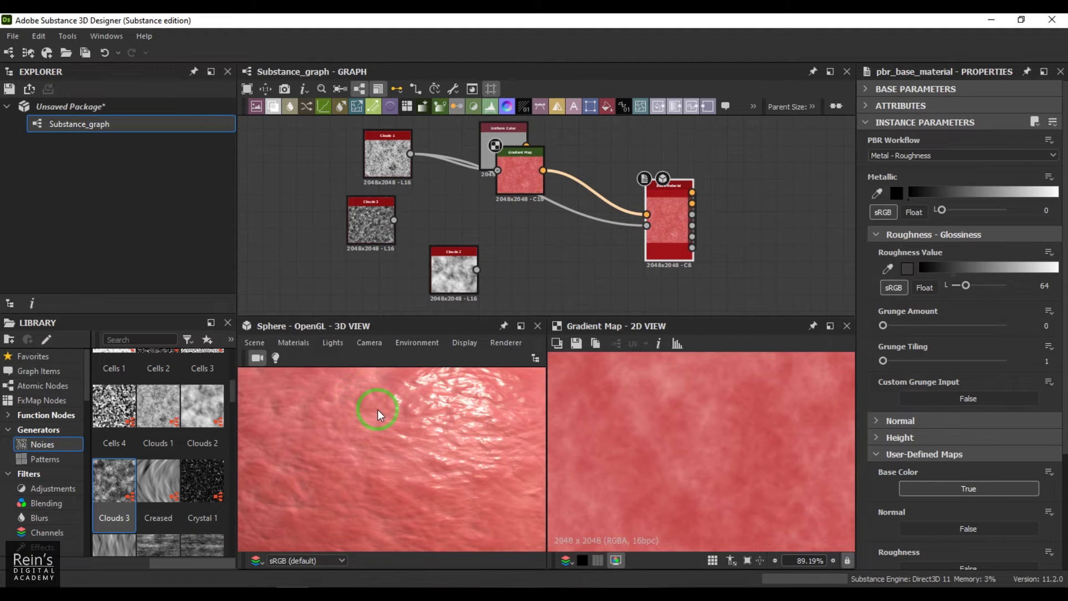
{"action": "scroll", "coordinate": [402, 492], "scroll_direction": "down", "scroll_amount": 5}
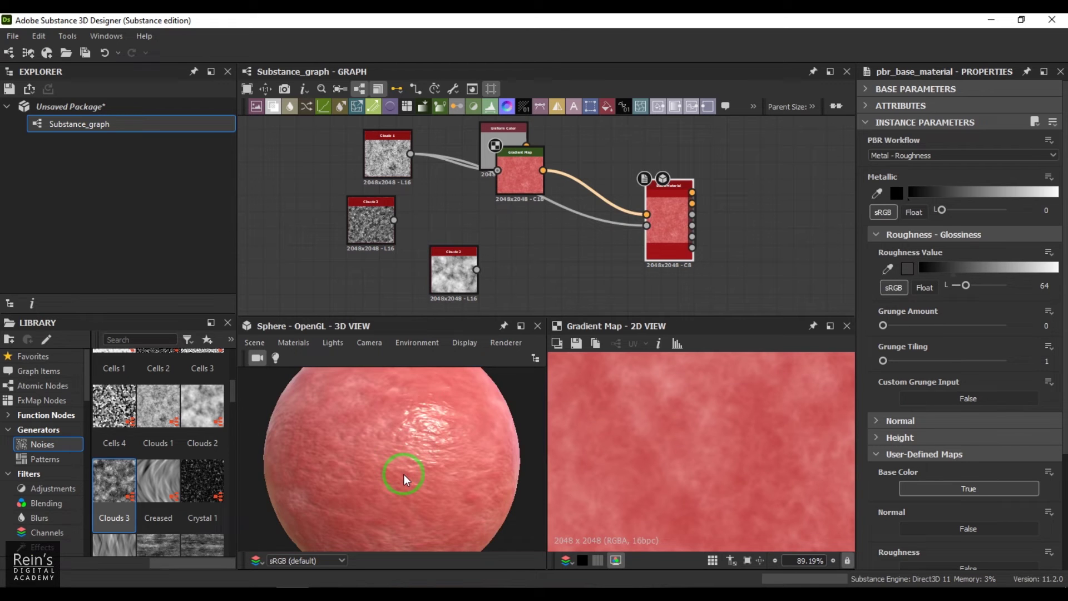
{"action": "left_click_drag", "start_coordinate": [396, 171], "coordinate": [429, 220]}
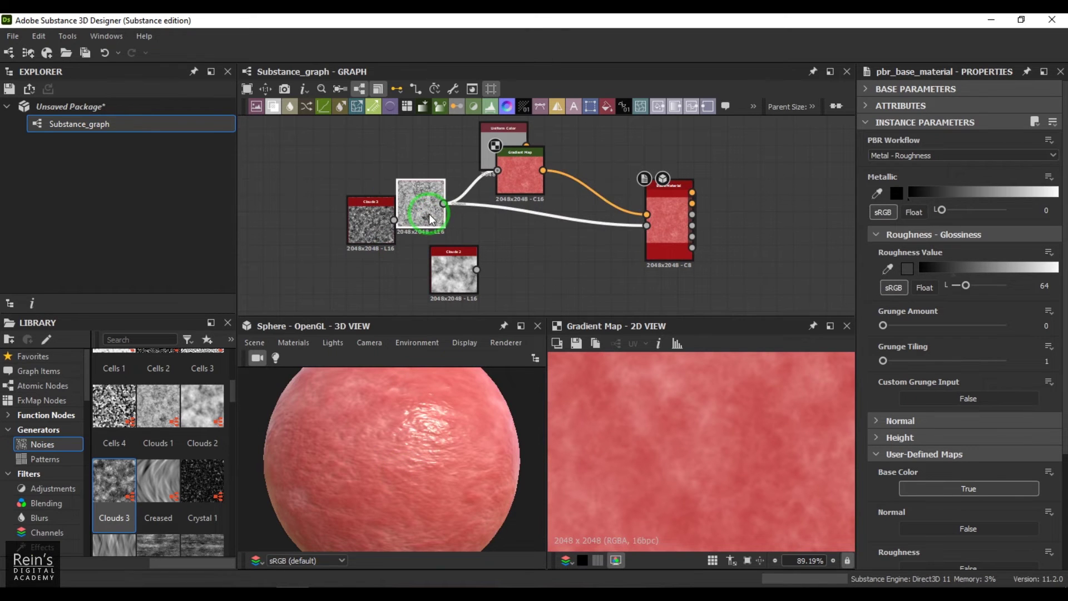
{"action": "left_click", "coordinate": [419, 418]}
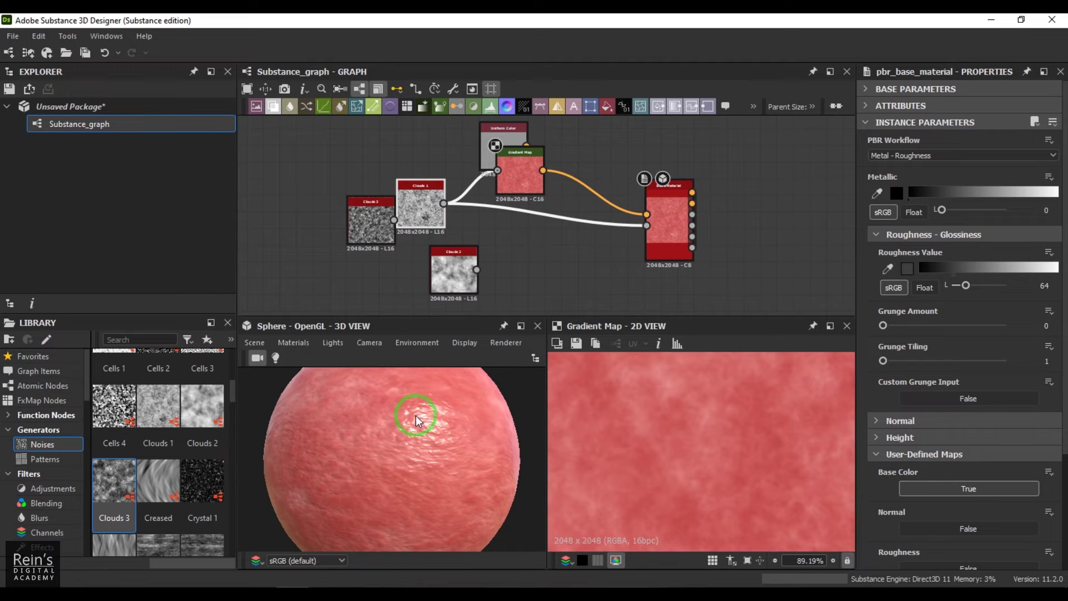
{"action": "right_click_drag", "start_coordinate": [418, 418], "coordinate": [435, 481]}
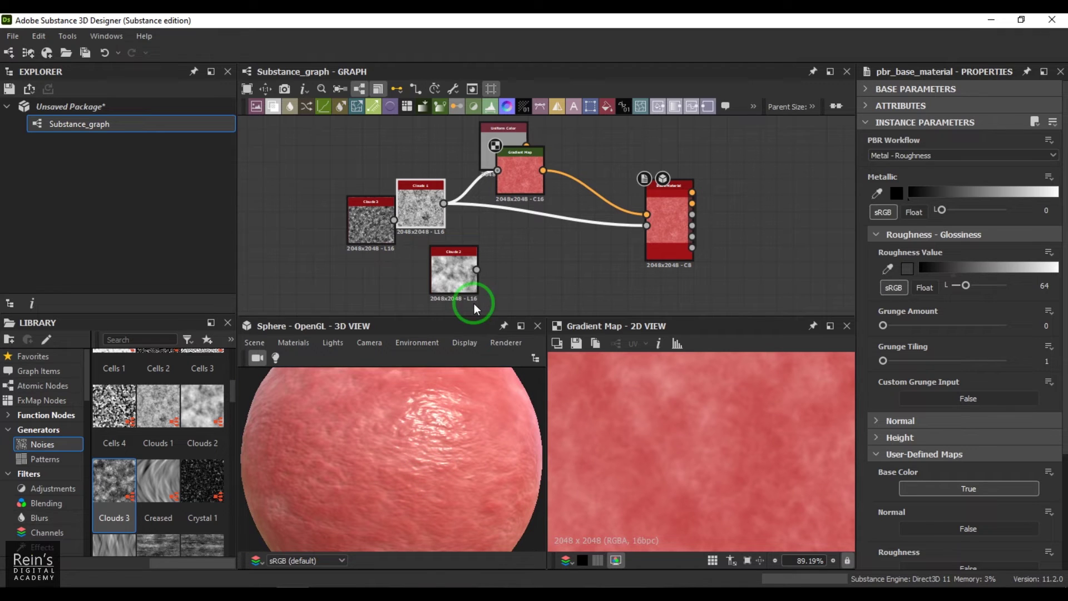
Reorder the Gradient Map keys so the gradient runs from red on the left to light pink on the right.
{"action": "left_click", "coordinate": [537, 161]}
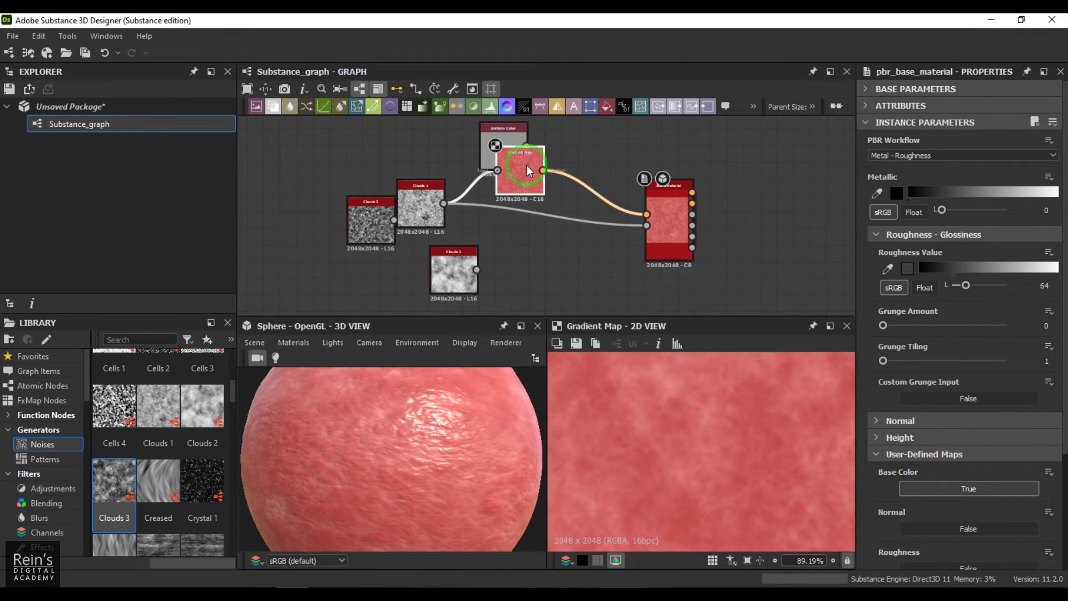
{"action": "left_click", "coordinate": [1036, 264]}
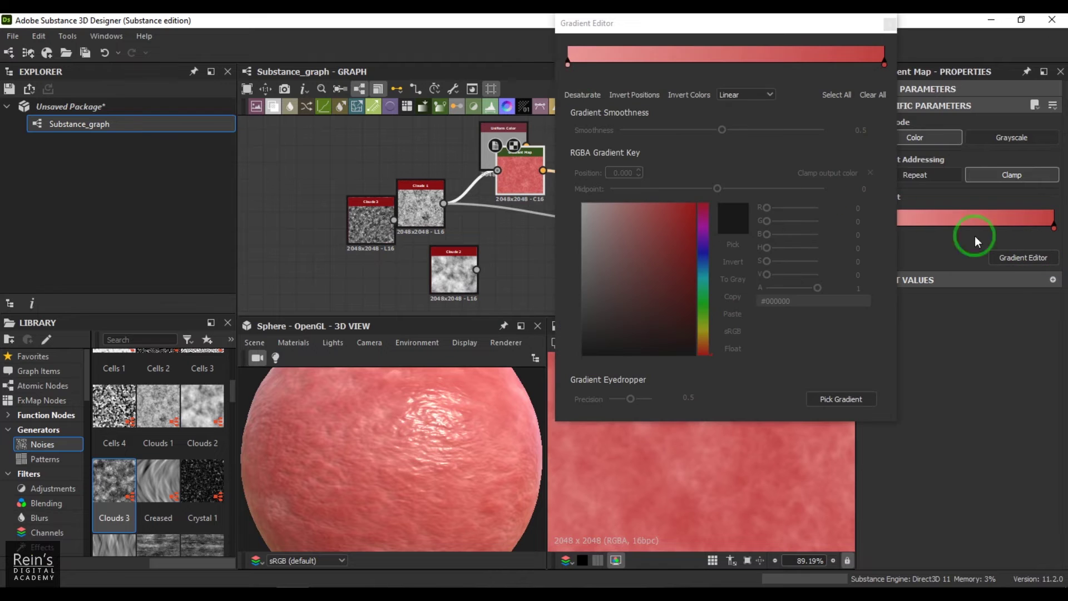
{"action": "left_click_drag", "start_coordinate": [567, 65], "coordinate": [819, 85]}
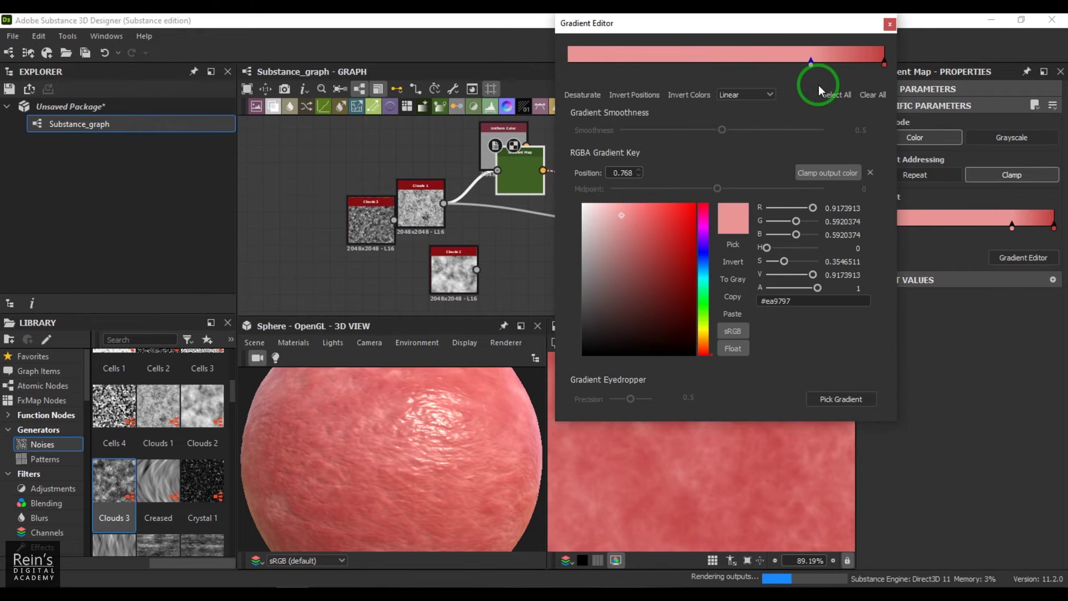
{"action": "left_click", "coordinate": [885, 64]}
{"action": "left_click_drag", "start_coordinate": [886, 65], "coordinate": [540, 67]}
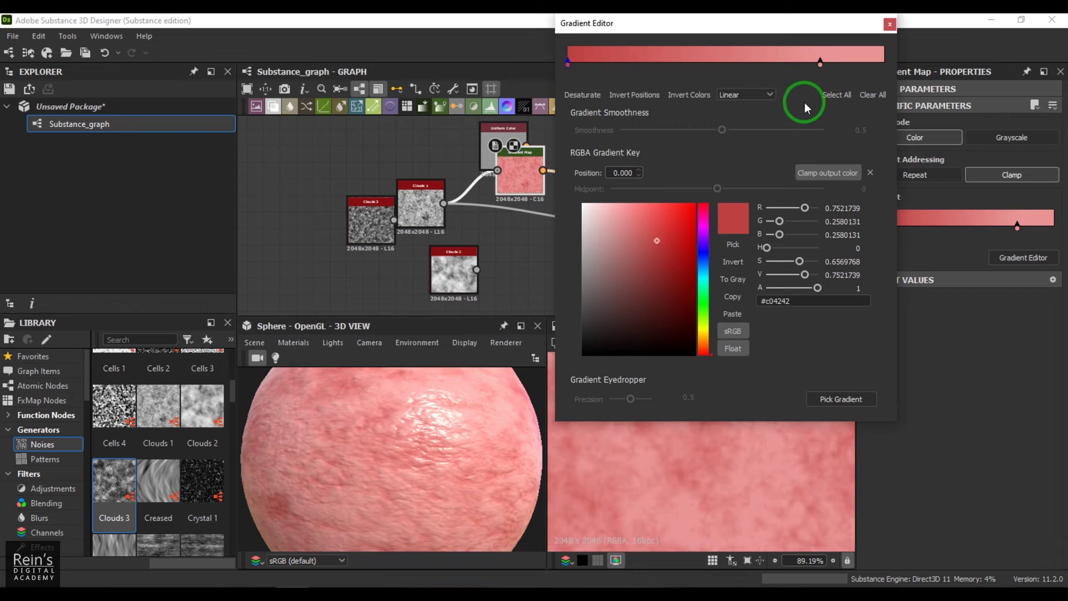
{"action": "left_click_drag", "start_coordinate": [820, 65], "coordinate": [902, 66]}
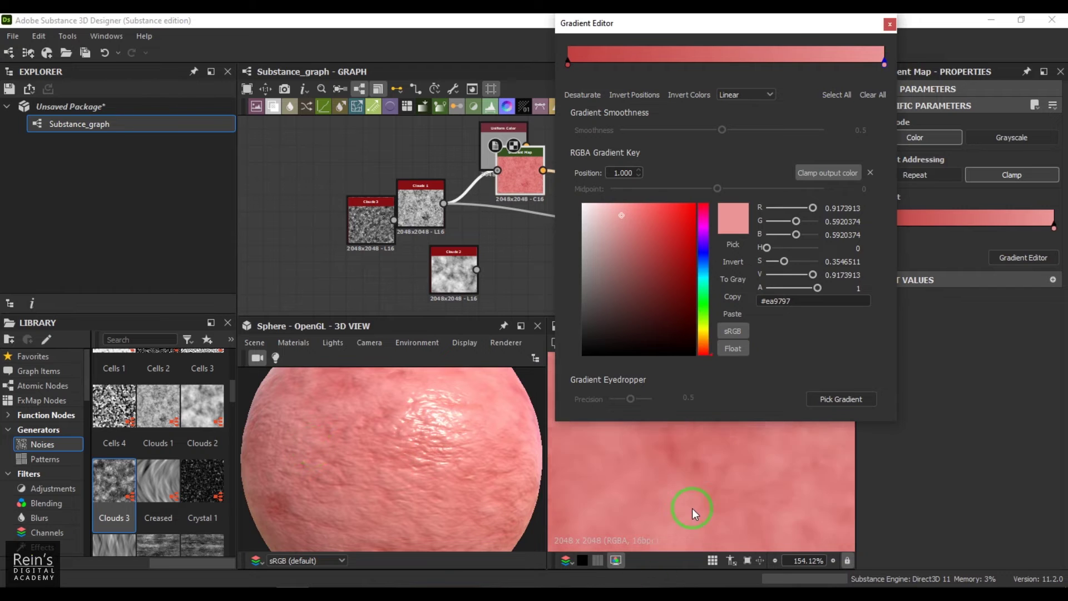
{"action": "scroll", "coordinate": [696, 505], "scroll_direction": "down", "scroll_amount": 5}
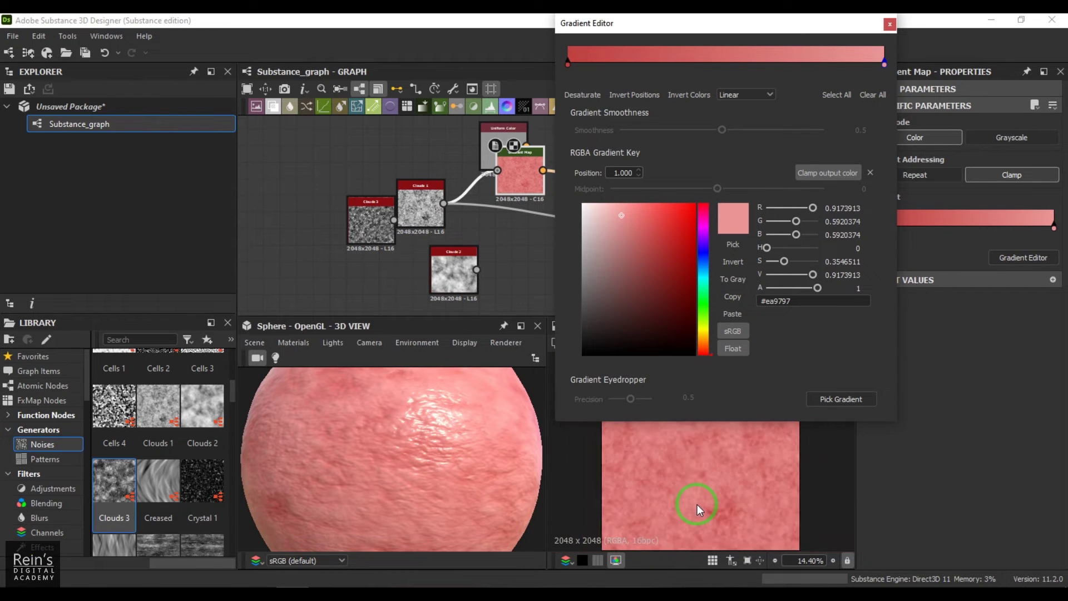
{"action": "left_click", "coordinate": [890, 24]}
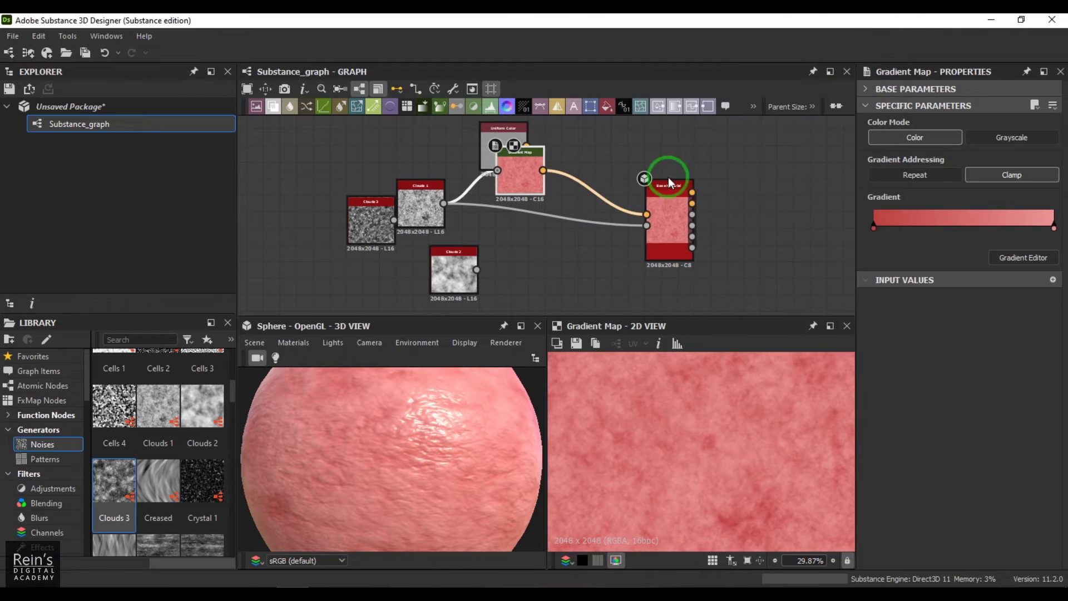
Connect Clouds 2 to the Base Material and Gradient Map, and raise its Scale to 4.
{"action": "left_click_drag", "start_coordinate": [477, 276], "coordinate": [646, 226]}
{"action": "left_click_drag", "start_coordinate": [451, 269], "coordinate": [497, 170]}
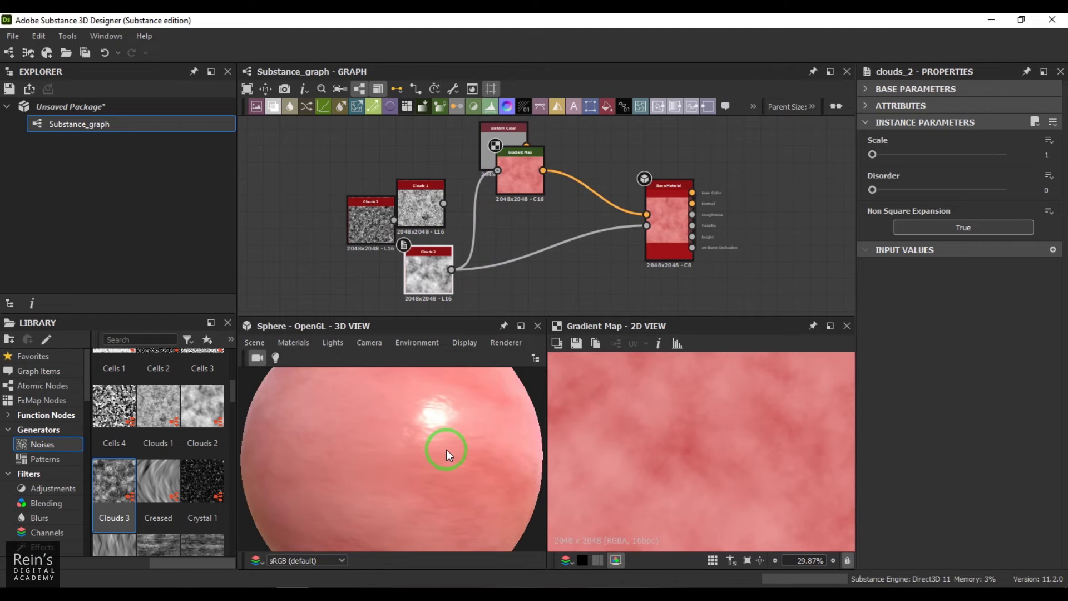
{"action": "left_click_drag", "start_coordinate": [871, 154], "coordinate": [930, 152]}
{"action": "scroll", "coordinate": [456, 461], "scroll_direction": "down", "scroll_amount": 3}
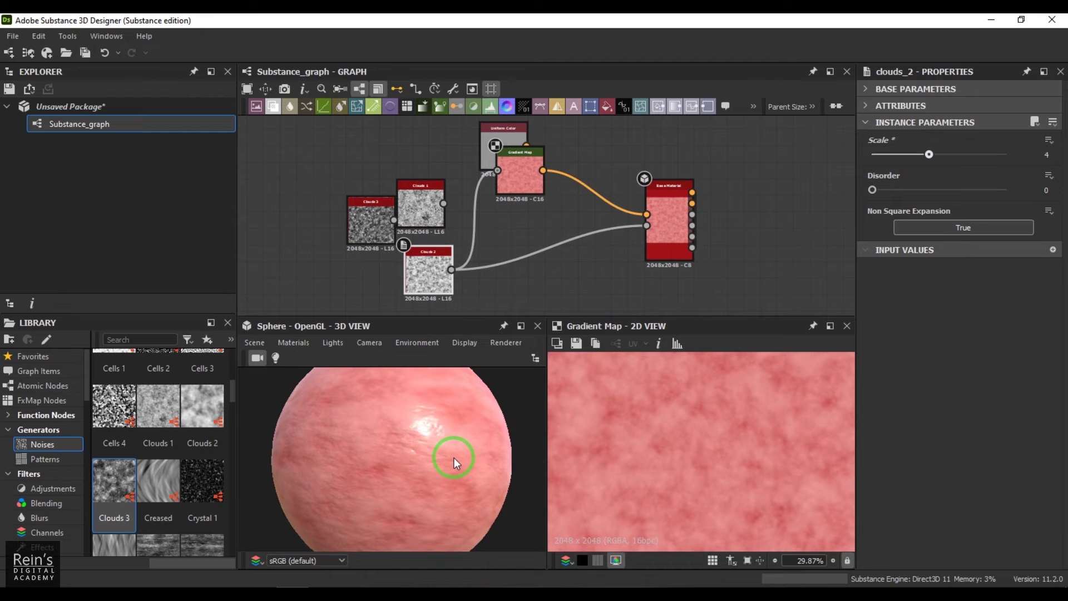
{"action": "left_click_drag", "start_coordinate": [453, 457], "coordinate": [412, 473]}
{"action": "scroll", "coordinate": [412, 473], "scroll_direction": "down", "scroll_amount": 2}
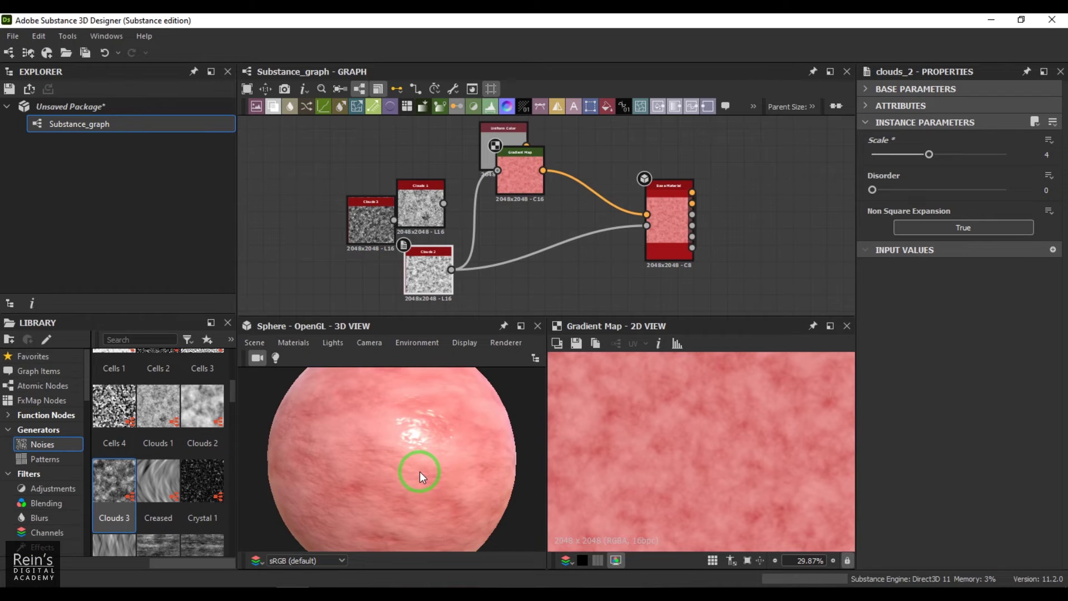
{"action": "scroll", "coordinate": [419, 470], "scroll_direction": "down", "scroll_amount": 2}
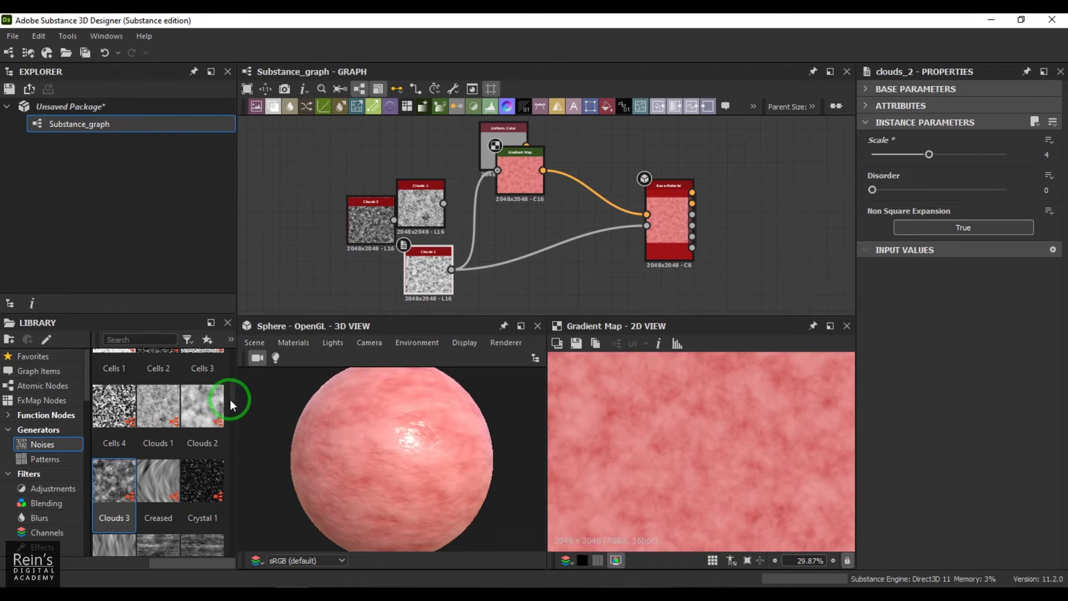
Add a Creased noise node from the Noises library beside Clouds 2.
{"action": "left_click_drag", "start_coordinate": [229, 395], "coordinate": [240, 377]}
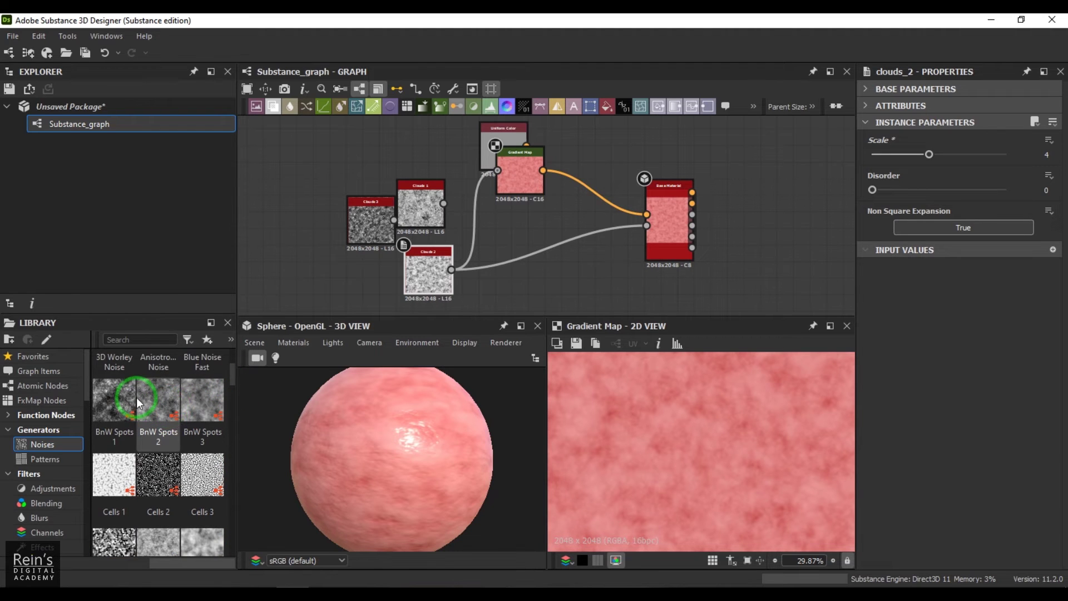
{"action": "left_click_drag", "start_coordinate": [230, 373], "coordinate": [237, 393]}
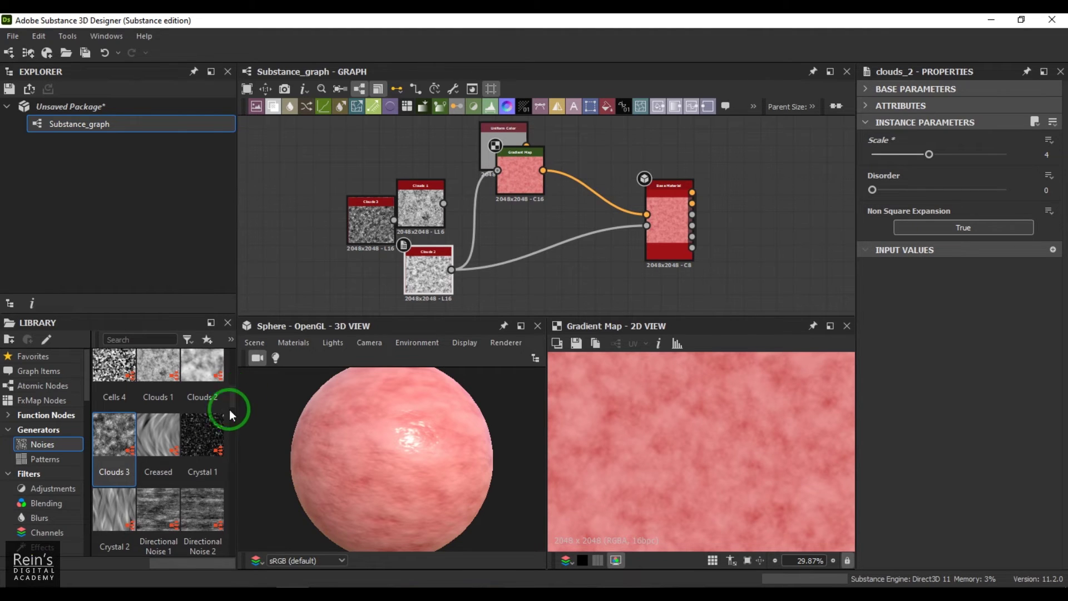
{"action": "left_click_drag", "start_coordinate": [167, 444], "coordinate": [301, 262]}
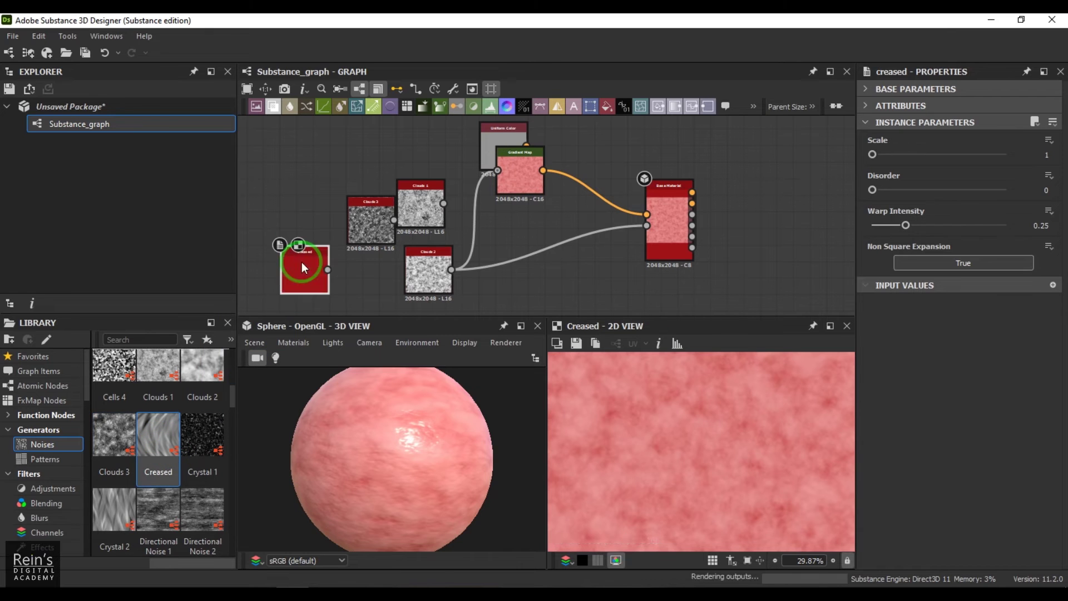
{"action": "left_click_drag", "start_coordinate": [654, 426], "coordinate": [710, 454]}
{"action": "scroll", "coordinate": [710, 455], "scroll_direction": "down", "scroll_amount": 2}
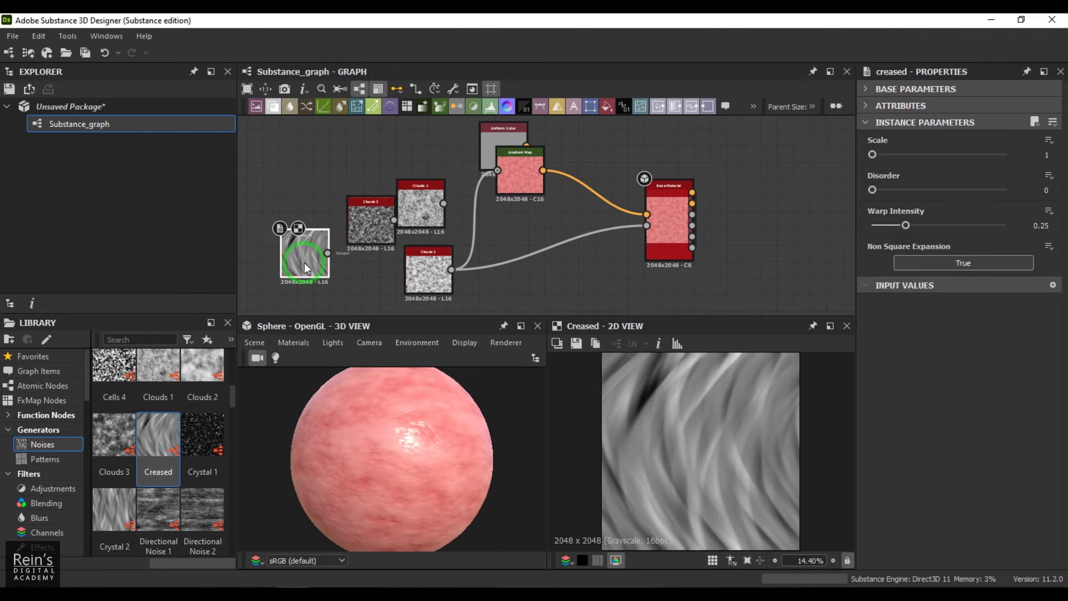
{"action": "left_click_drag", "start_coordinate": [304, 263], "coordinate": [647, 226]}
Wire Creased into the material and Gradient Map, and set its Scale to 5.
{"action": "left_click", "coordinate": [498, 302]}
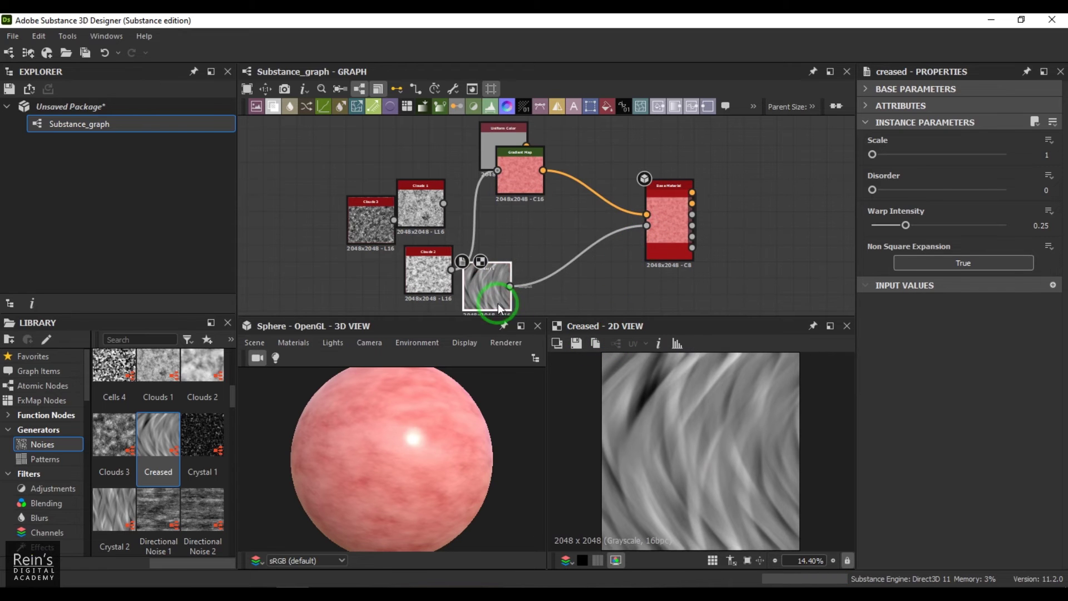
{"action": "left_click_drag", "start_coordinate": [510, 286], "coordinate": [497, 170]}
{"action": "left_click_drag", "start_coordinate": [438, 455], "coordinate": [448, 472]}
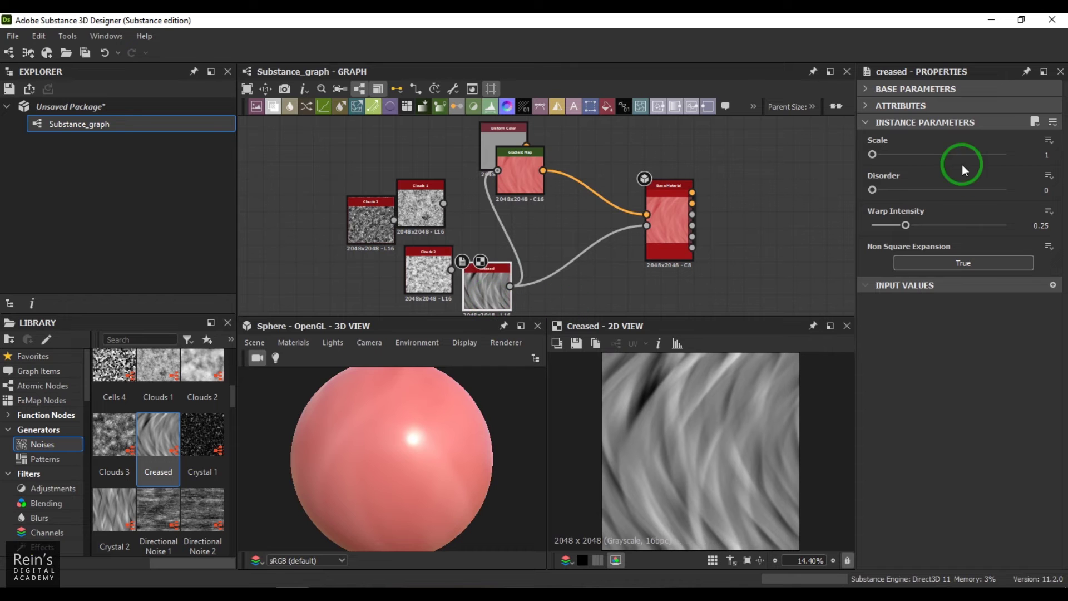
{"action": "left_click_drag", "start_coordinate": [873, 156], "coordinate": [949, 154]}
{"action": "scroll", "coordinate": [409, 468], "scroll_direction": "up", "scroll_amount": 3}
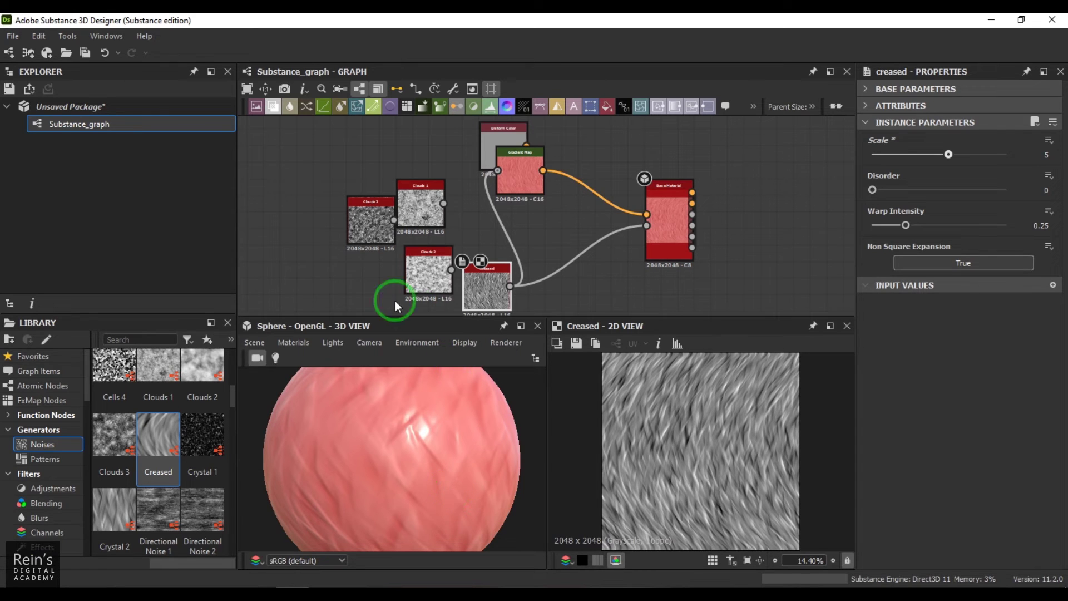
Delete the three Clouds nodes and set the Creased Warp Intensity to 0.
{"action": "left_click_drag", "start_coordinate": [344, 177], "coordinate": [429, 292]}
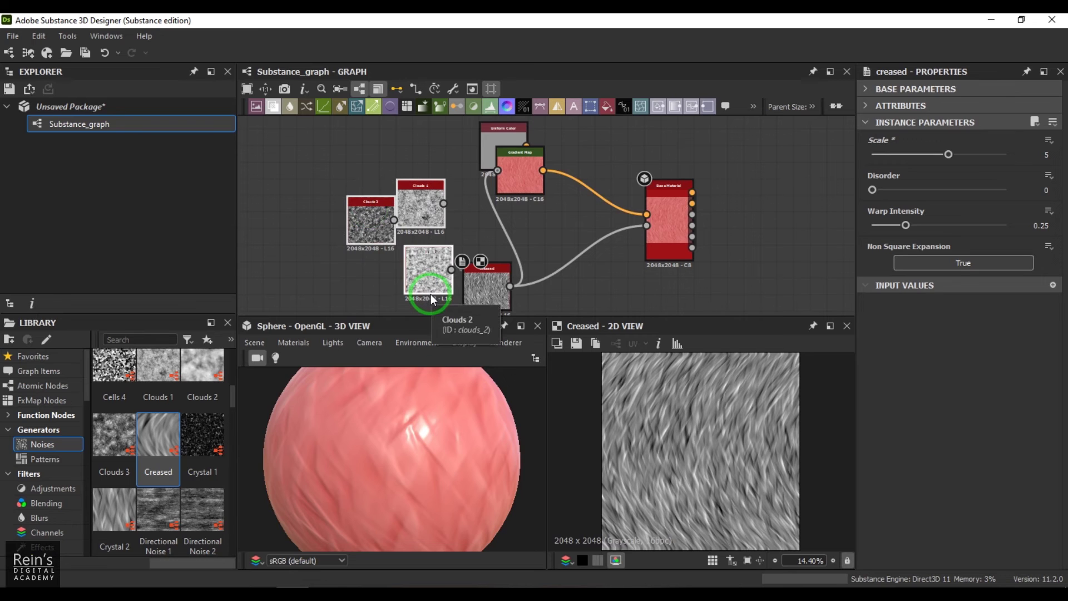
{"action": "key", "text": "Delete"}
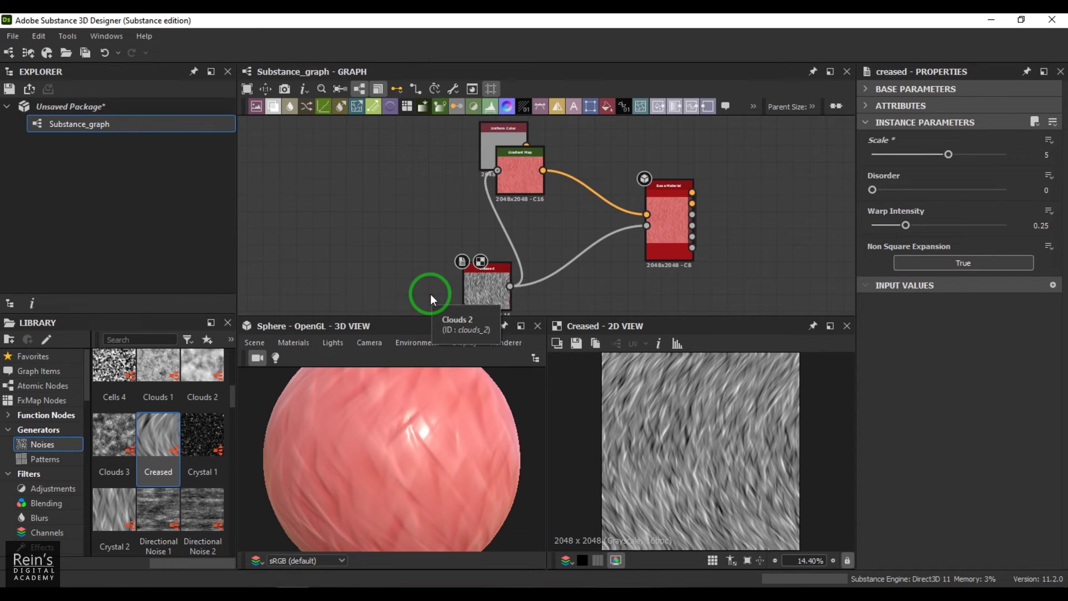
{"action": "left_click_drag", "start_coordinate": [486, 297], "coordinate": [385, 262]}
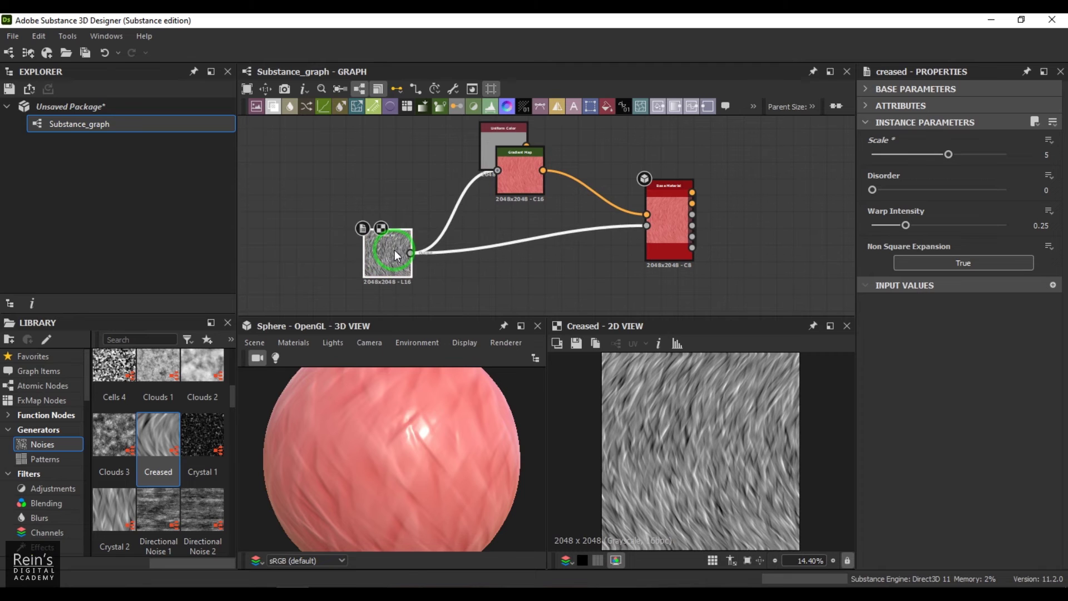
{"action": "left_click", "coordinate": [892, 223]}
{"action": "left_click_drag", "start_coordinate": [891, 220], "coordinate": [708, 400]}
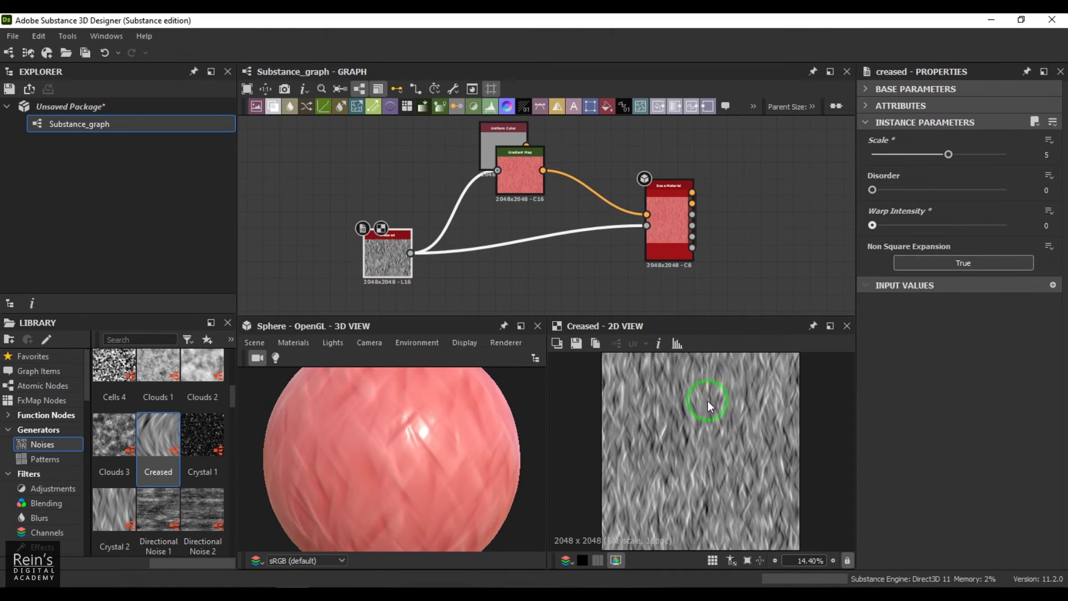
{"action": "left_click_drag", "start_coordinate": [878, 227], "coordinate": [792, 302]}
{"action": "left_click_drag", "start_coordinate": [348, 485], "coordinate": [305, 476]}
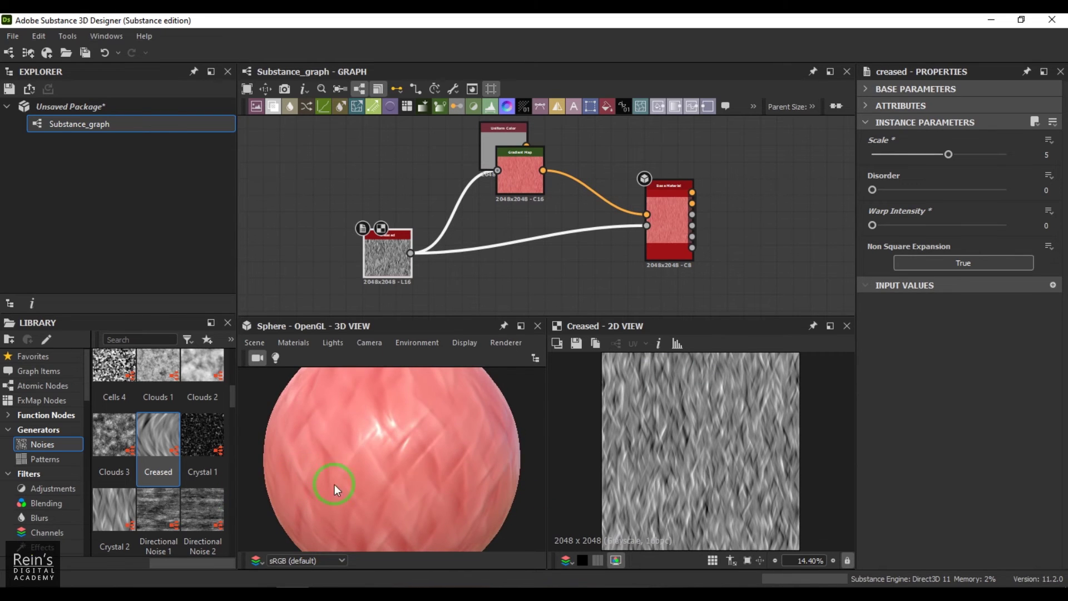
Make the Gradient Map's left key a muted orange-beige.
{"action": "double_click", "coordinate": [518, 195]}
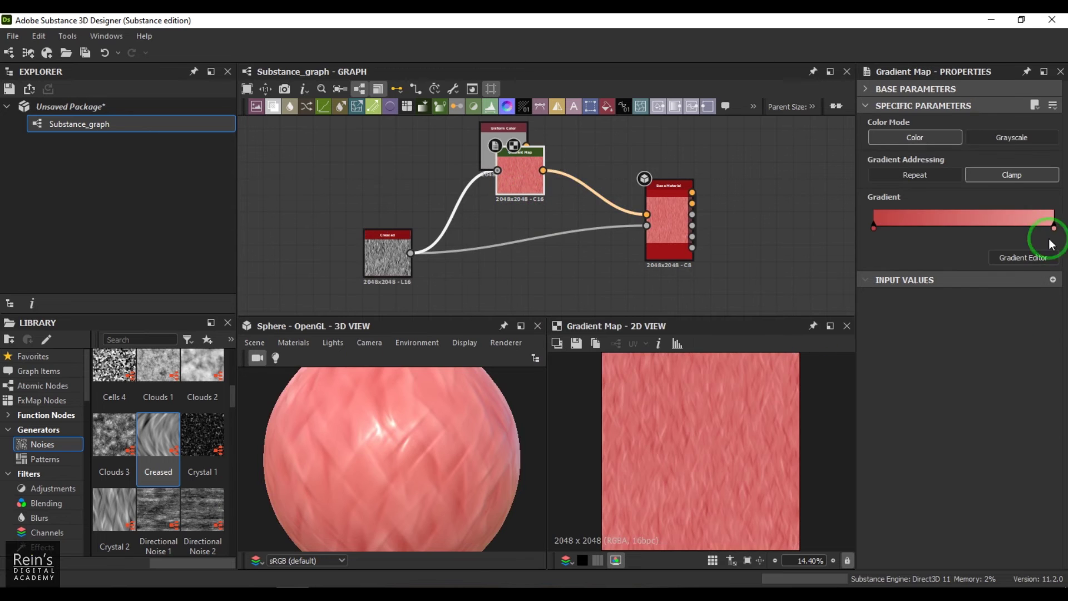
{"action": "left_click", "coordinate": [1031, 262]}
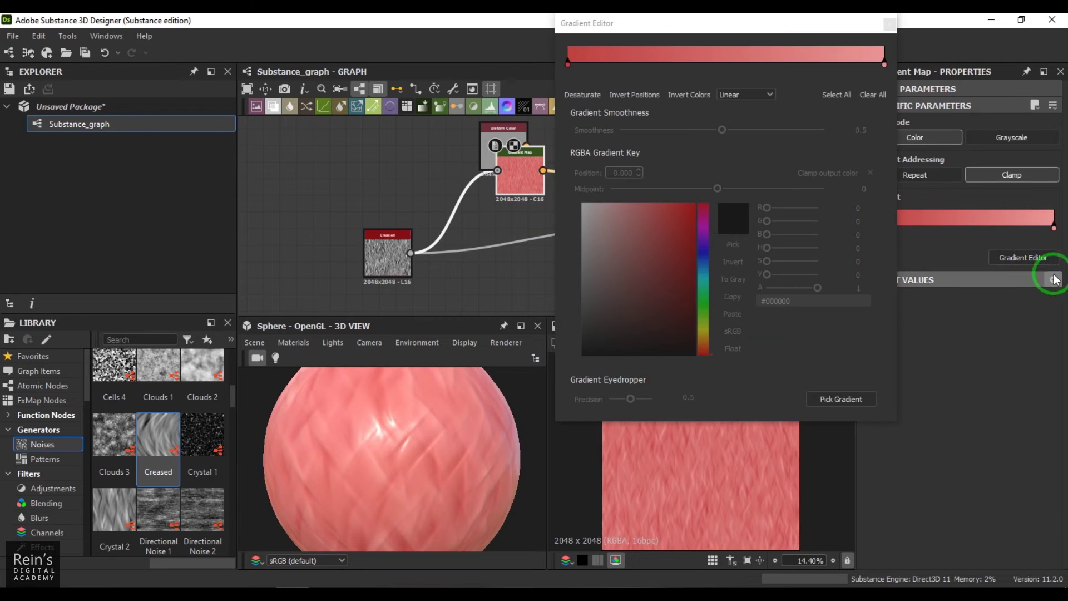
{"action": "left_click", "coordinate": [567, 63]}
{"action": "left_click", "coordinate": [703, 334]}
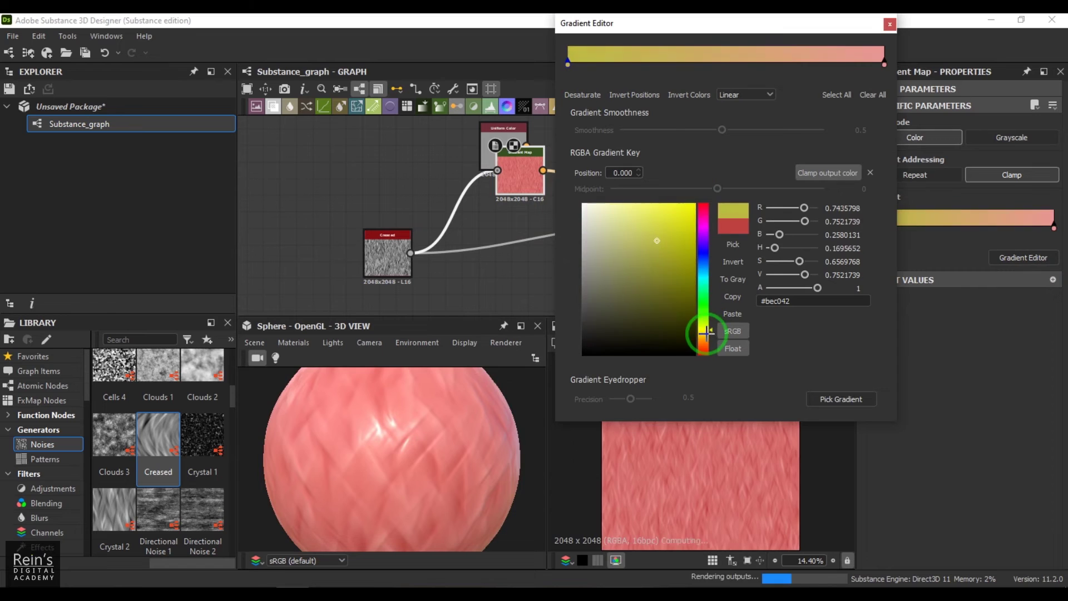
{"action": "left_click", "coordinate": [611, 257]}
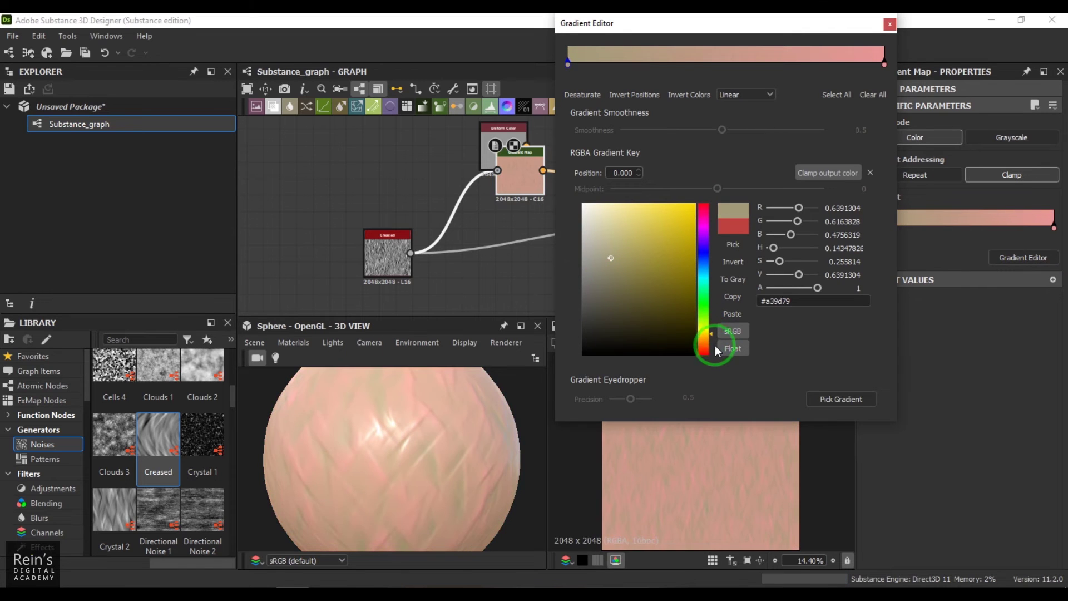
{"action": "left_click", "coordinate": [704, 344]}
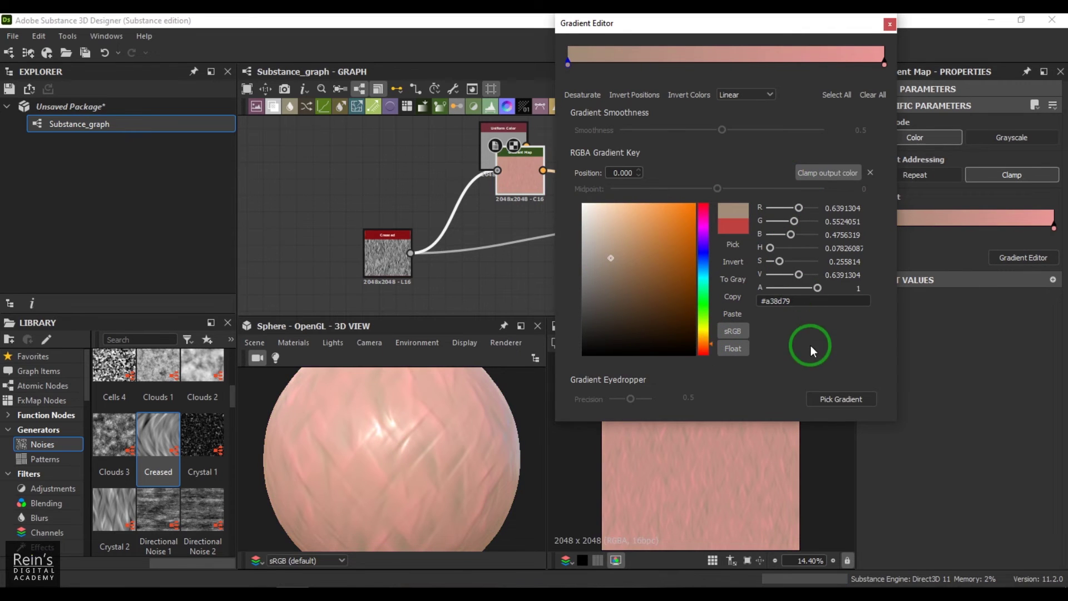
Make the gradient's right key a reddish-brown tan and check the sphere.
{"action": "left_click", "coordinate": [884, 65]}
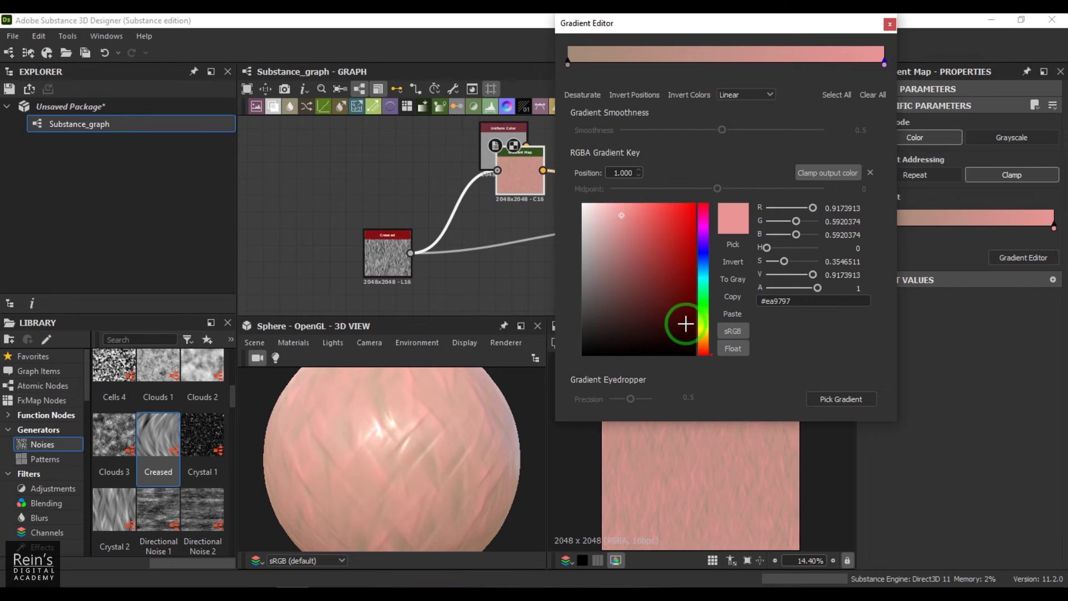
{"action": "left_click", "coordinate": [700, 338]}
{"action": "left_click_drag", "start_coordinate": [615, 239], "coordinate": [641, 256]}
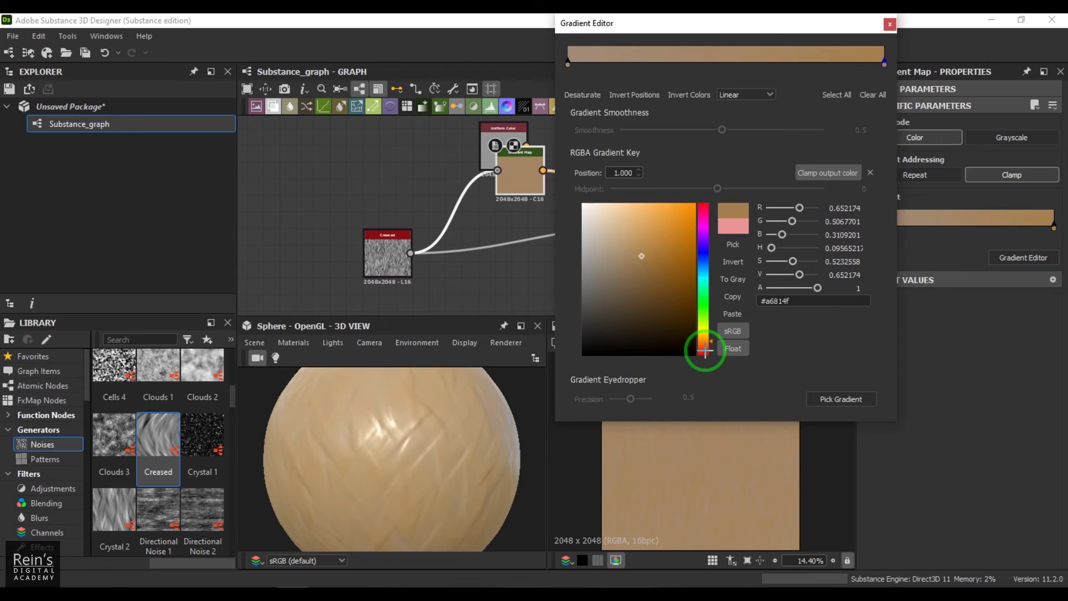
{"action": "left_click", "coordinate": [705, 346]}
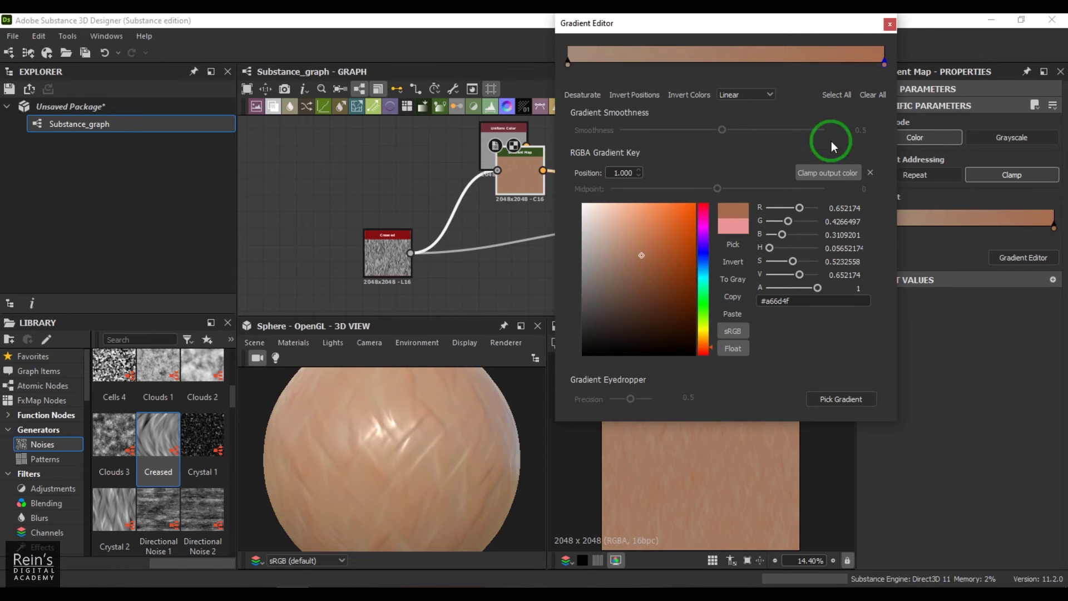
{"action": "left_click", "coordinate": [889, 24]}
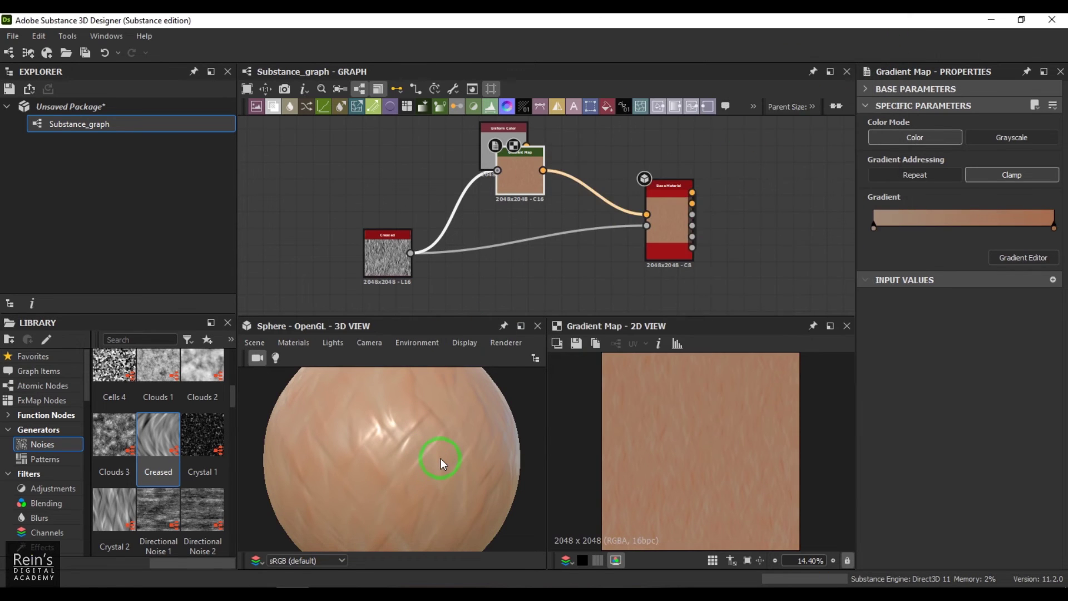
{"action": "left_click_drag", "start_coordinate": [403, 458], "coordinate": [437, 473]}
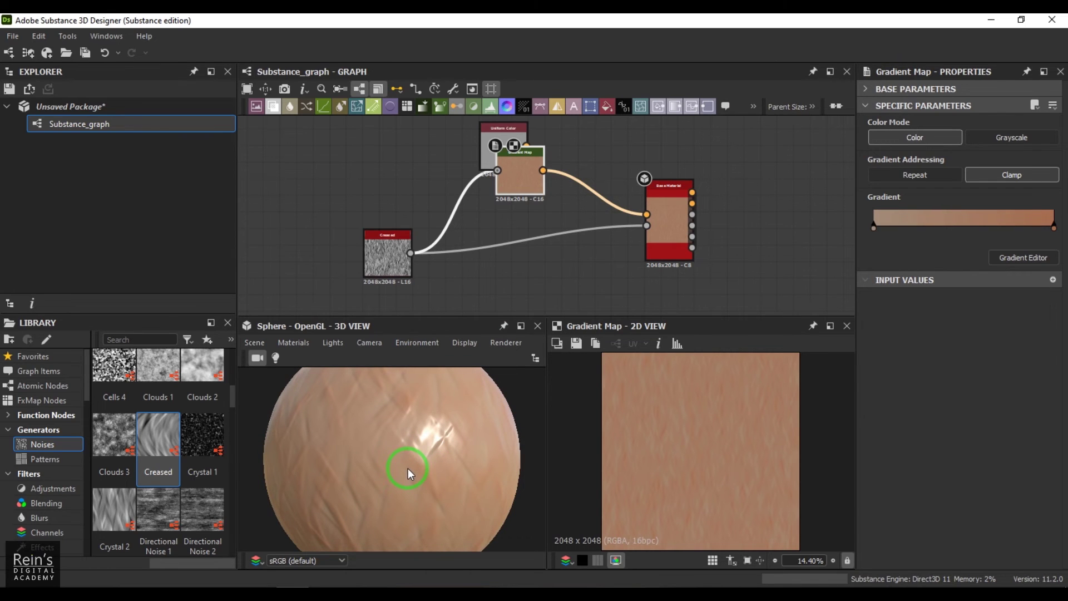
{"action": "left_click", "coordinate": [489, 173]}
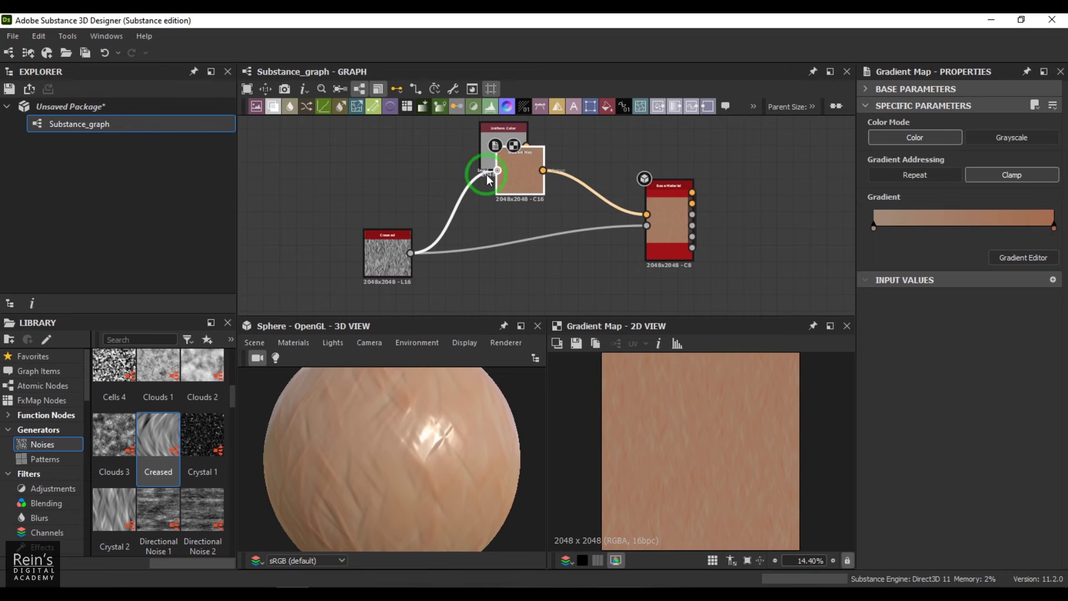
{"action": "left_click", "coordinate": [441, 279]}
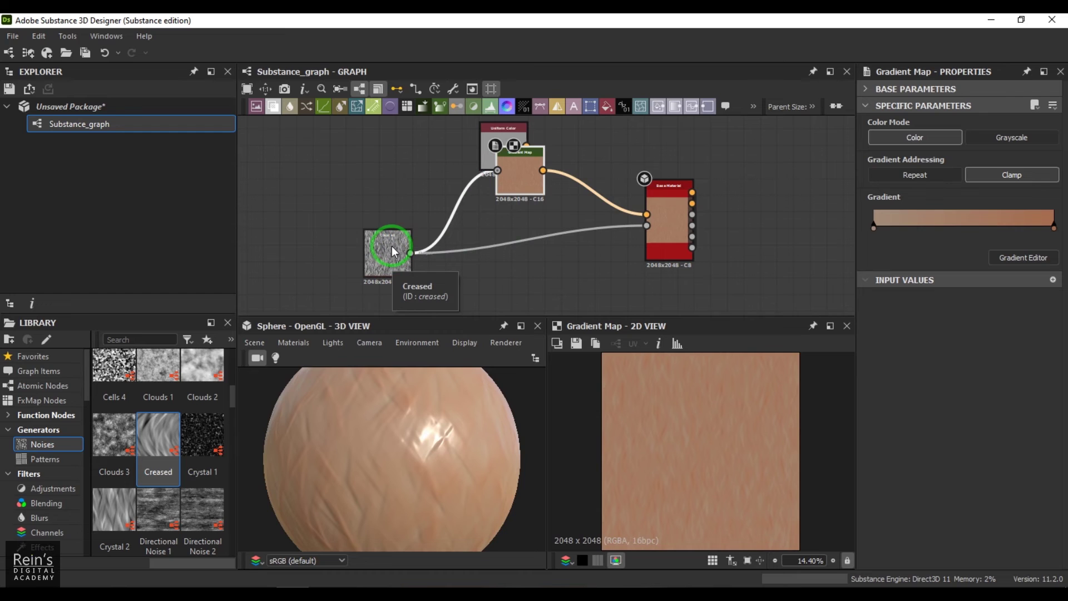
Move Creased aside and add a Crystal 1 noise node to the graph.
{"action": "left_click_drag", "start_coordinate": [416, 433], "coordinate": [423, 407]}
{"action": "left_click_drag", "start_coordinate": [384, 271], "coordinate": [360, 221]}
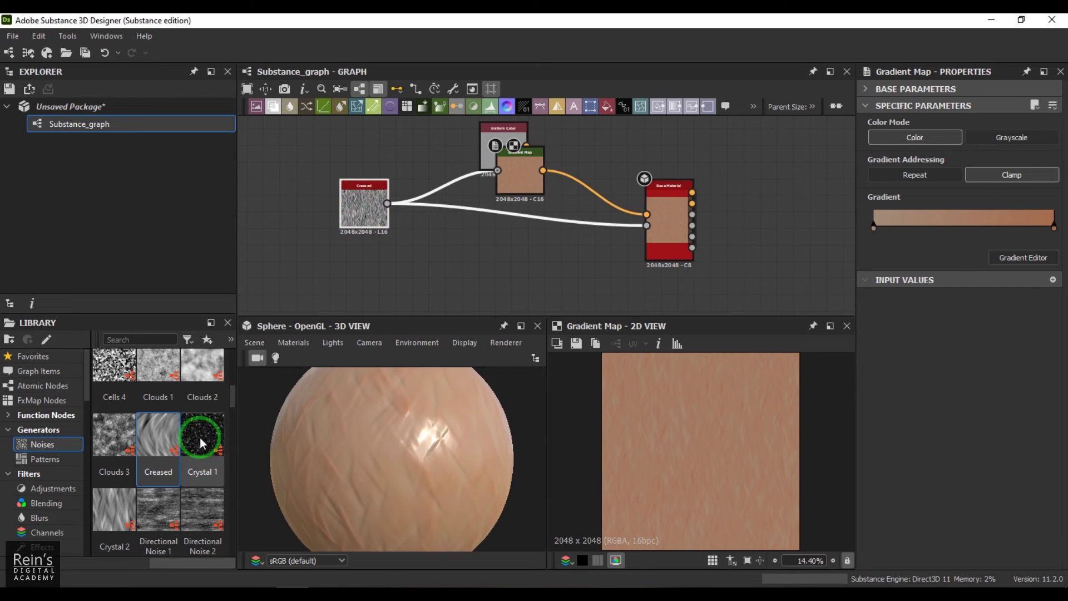
{"action": "left_click_drag", "start_coordinate": [210, 444], "coordinate": [442, 259]}
{"action": "scroll", "coordinate": [775, 463], "scroll_direction": "up", "scroll_amount": 5}
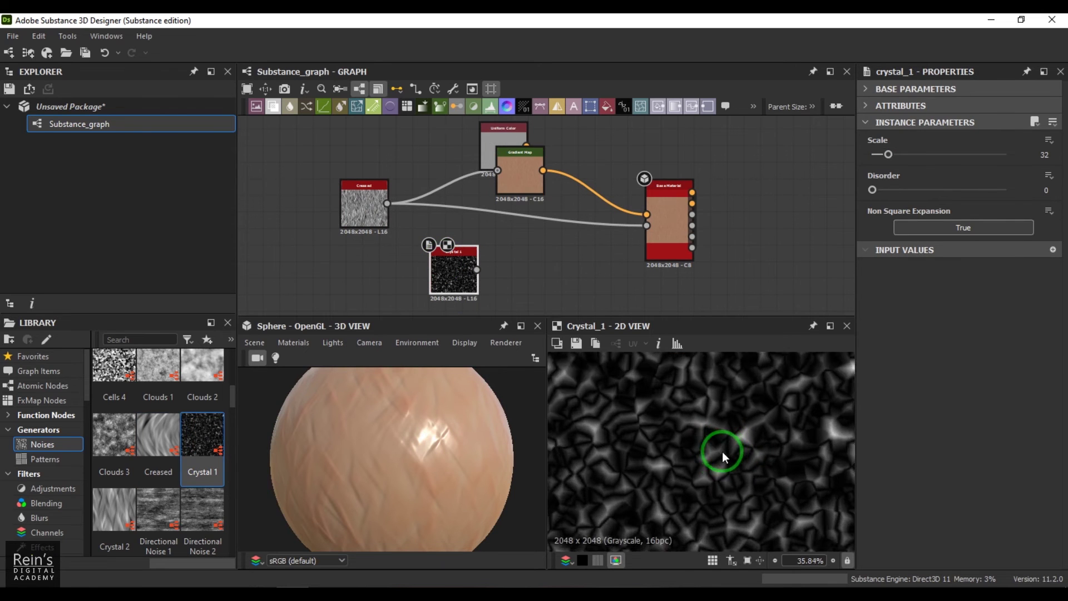
{"action": "scroll", "coordinate": [778, 412], "scroll_direction": "up", "scroll_amount": 3}
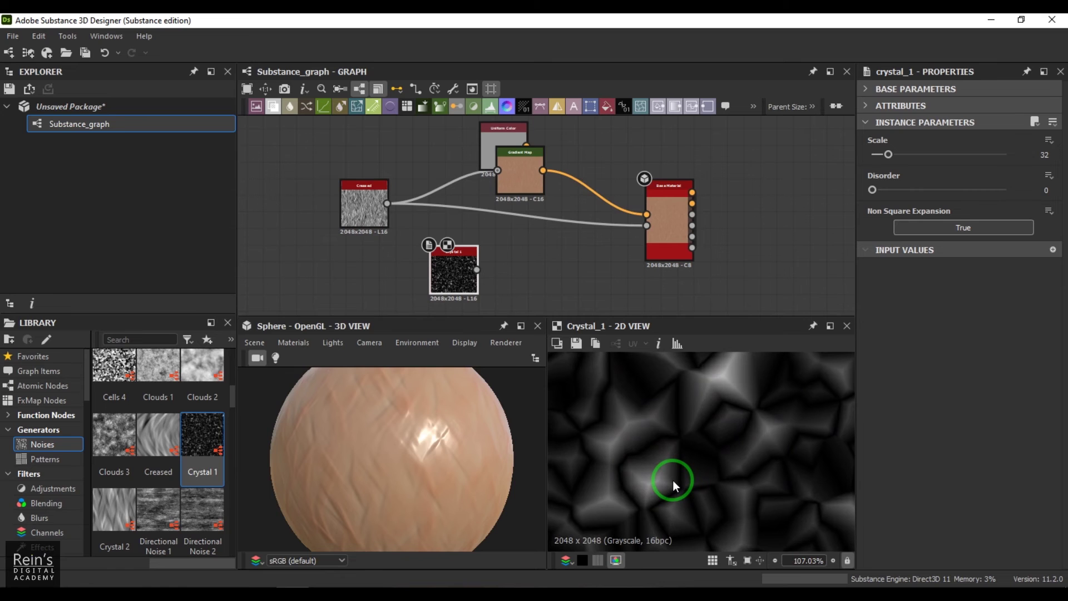
{"action": "left_click_drag", "start_coordinate": [449, 273], "coordinate": [433, 273]}
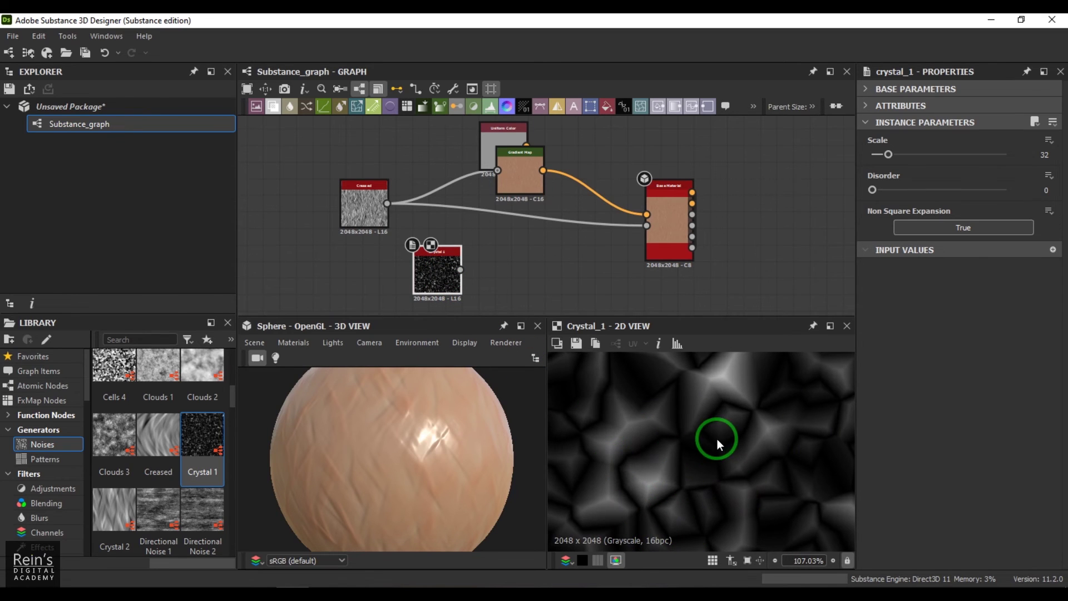
Connect Crystal 1 to the Base Material and Gradient Map in place of Creased.
{"action": "left_click_drag", "start_coordinate": [461, 270], "coordinate": [646, 225]}
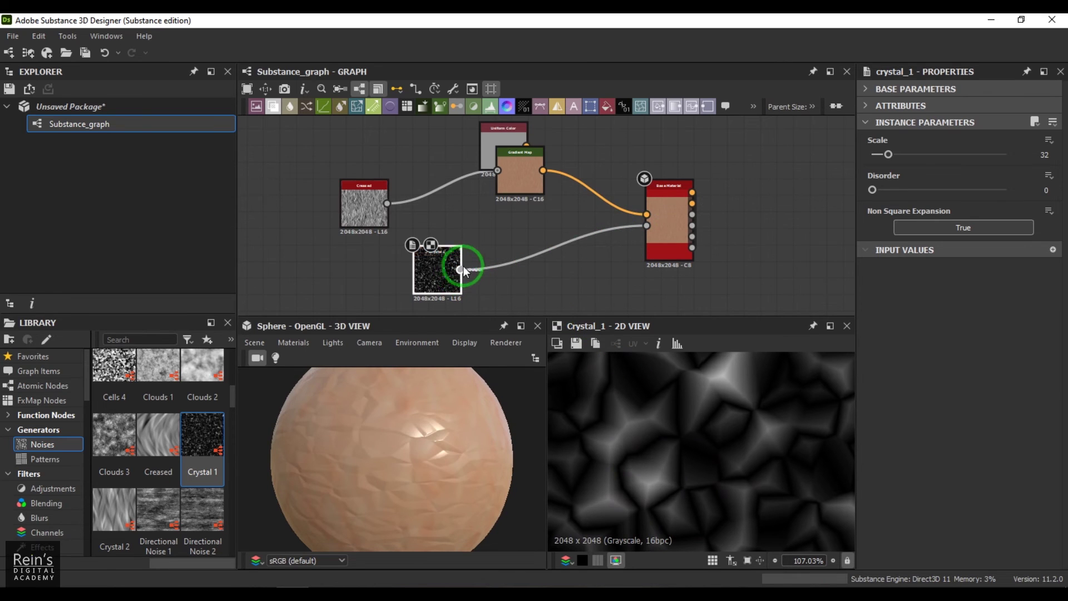
{"action": "left_click_drag", "start_coordinate": [462, 269], "coordinate": [497, 171]}
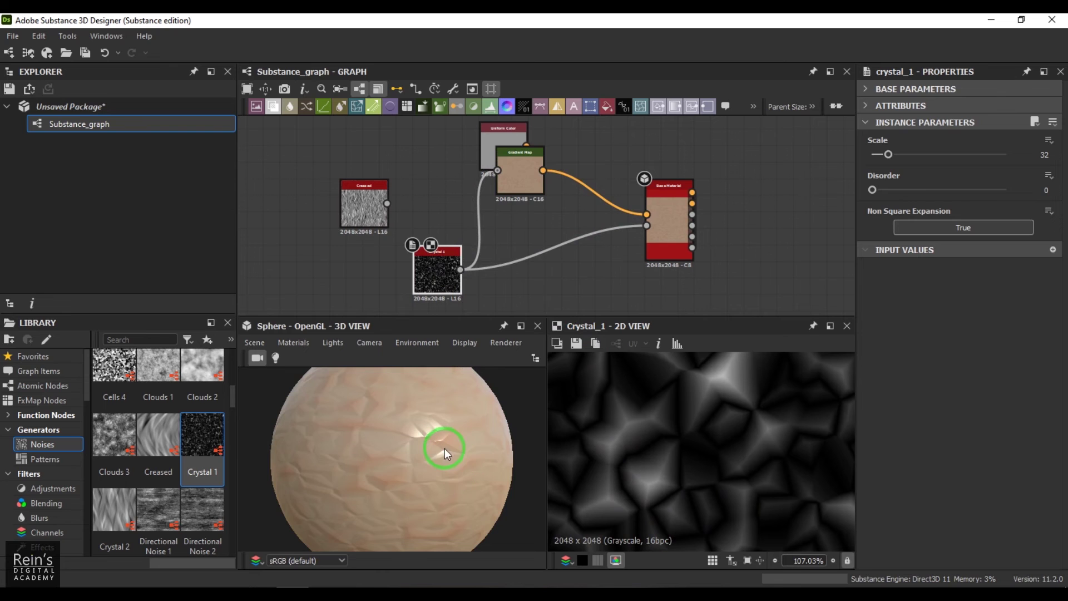
{"action": "left_click_drag", "start_coordinate": [445, 448], "coordinate": [479, 473]}
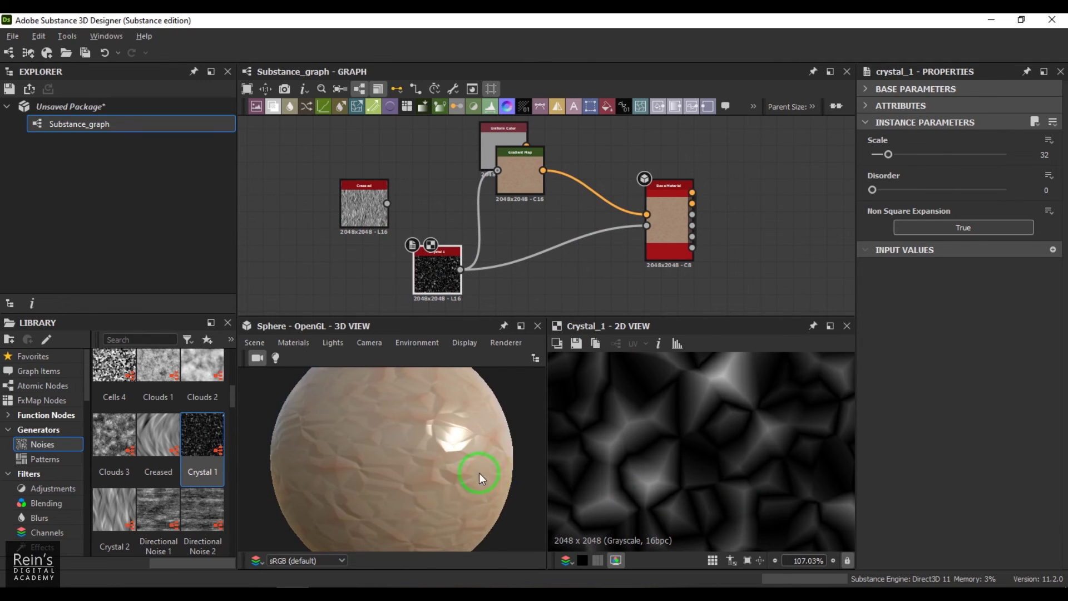
{"action": "scroll", "coordinate": [478, 473], "scroll_direction": "up", "scroll_amount": 5}
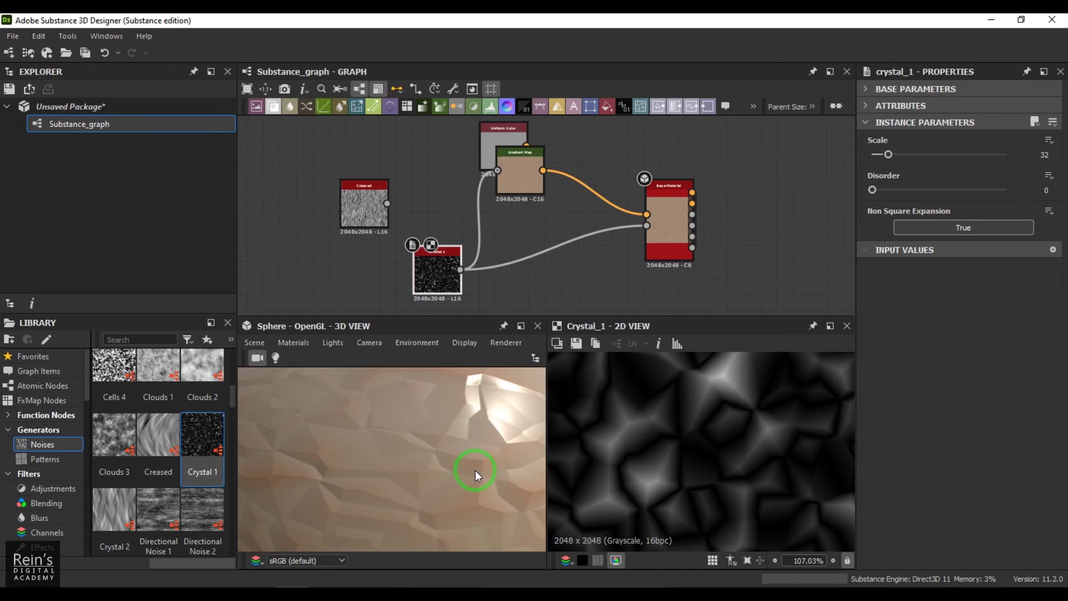
{"action": "scroll", "coordinate": [475, 469], "scroll_direction": "down", "scroll_amount": 5}
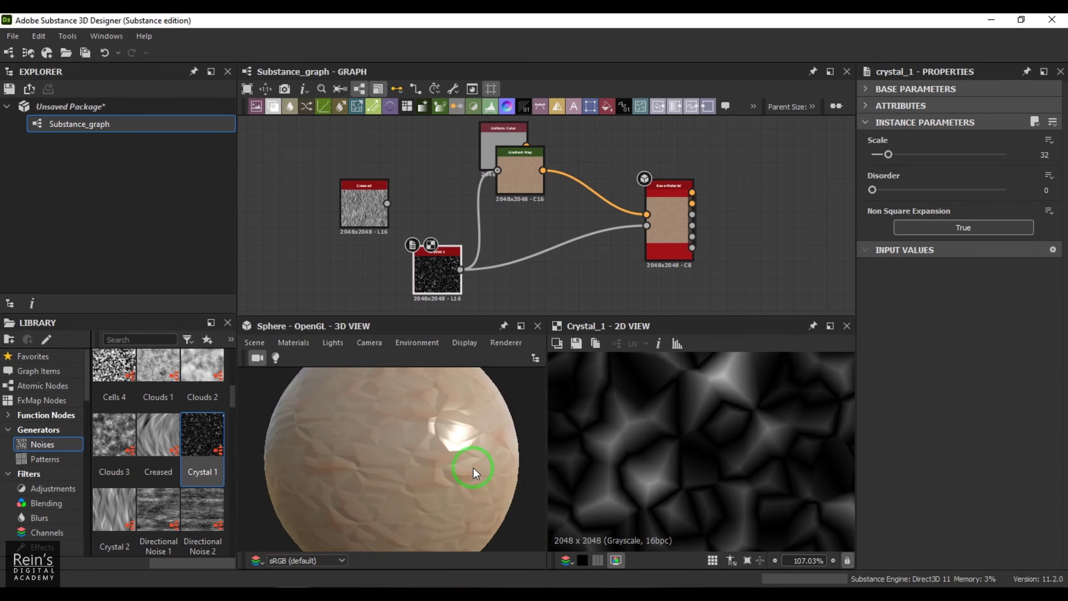
{"action": "mouse_move", "coordinate": [463, 478]}
{"action": "left_mouse_down"}
{"action": "mouse_move", "coordinate": [352, 510]}
{"action": "mouse_move", "coordinate": [445, 493]}
{"action": "mouse_move", "coordinate": [469, 437]}
{"action": "mouse_move", "coordinate": [448, 473]}
{"action": "left_mouse_up"}
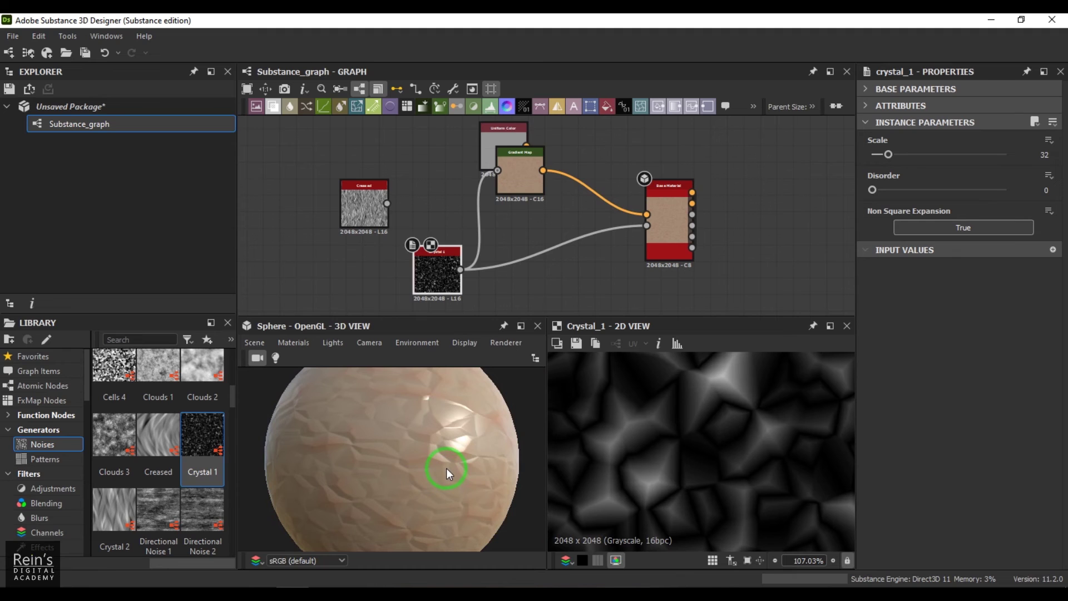
{"action": "scroll", "coordinate": [188, 480], "scroll_direction": "down", "scroll_amount": 4}
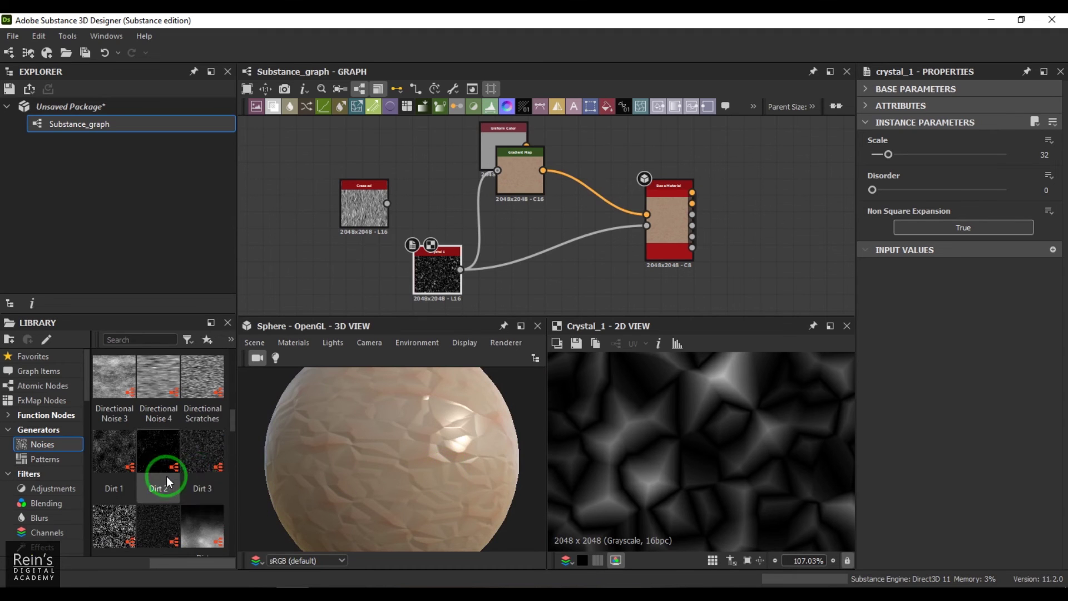
{"action": "left_click_drag", "start_coordinate": [234, 429], "coordinate": [234, 408]}
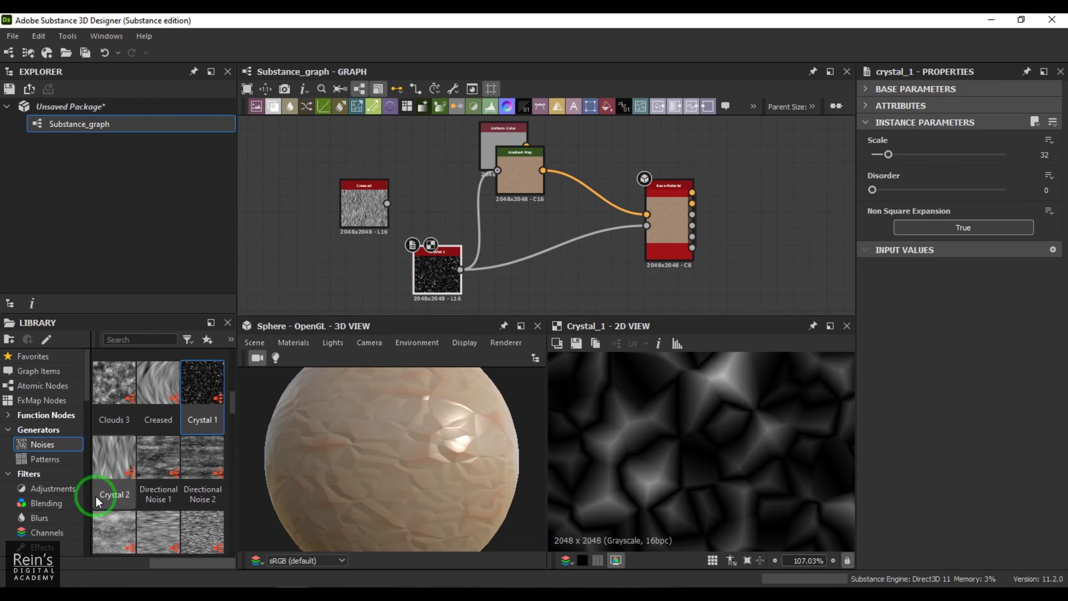
Undo a first Crystal 2 hookup and raise Crystal 1's Scale to 146.
{"action": "left_click_drag", "start_coordinate": [102, 463], "coordinate": [647, 225]}
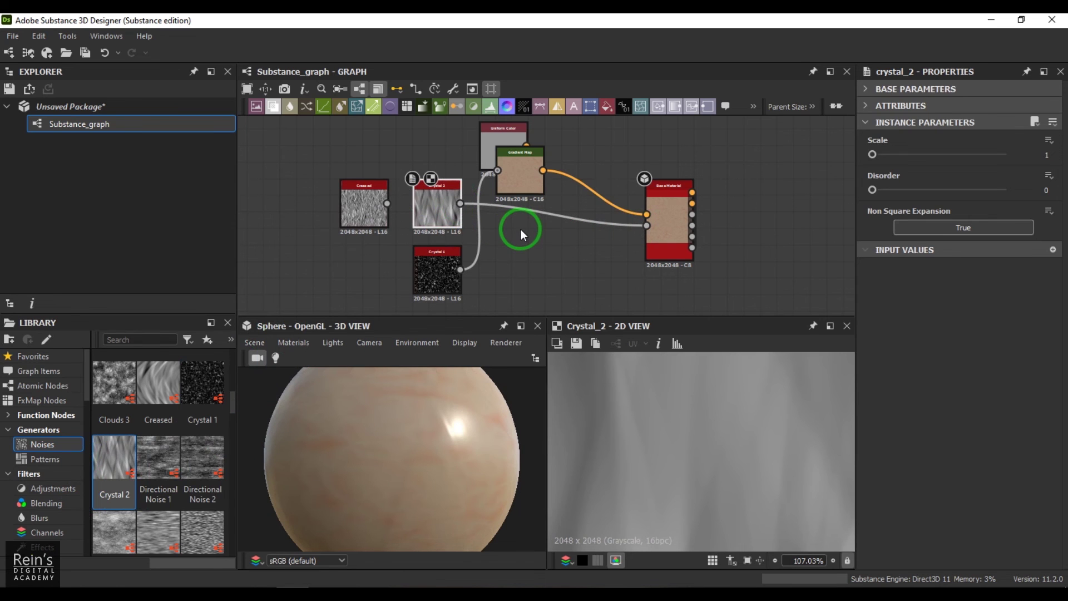
{"action": "key", "text": "ctrl+z"}
{"action": "left_click", "coordinate": [439, 272]}
{"action": "left_click", "coordinate": [957, 227]}
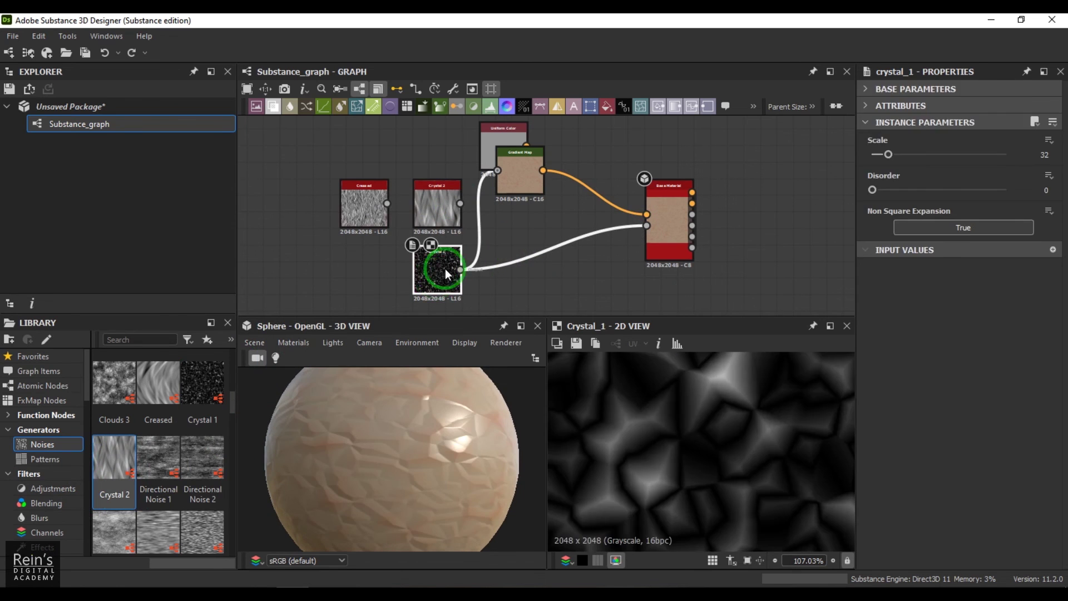
{"action": "left_click_drag", "start_coordinate": [888, 154], "coordinate": [952, 157]}
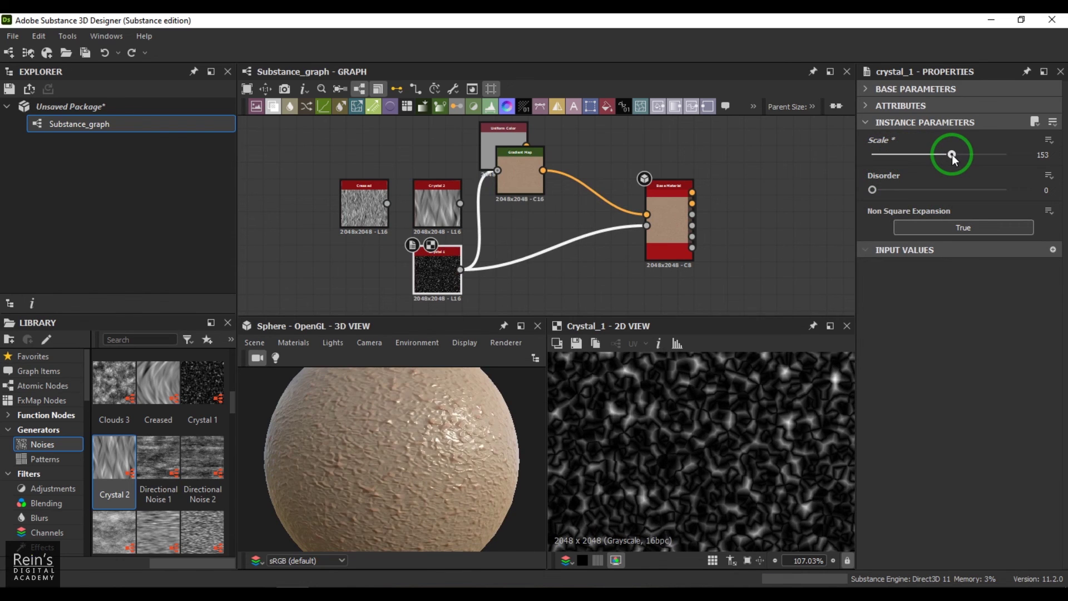
{"action": "left_click_drag", "start_coordinate": [952, 157], "coordinate": [947, 156]}
{"action": "left_click", "coordinate": [459, 490]}
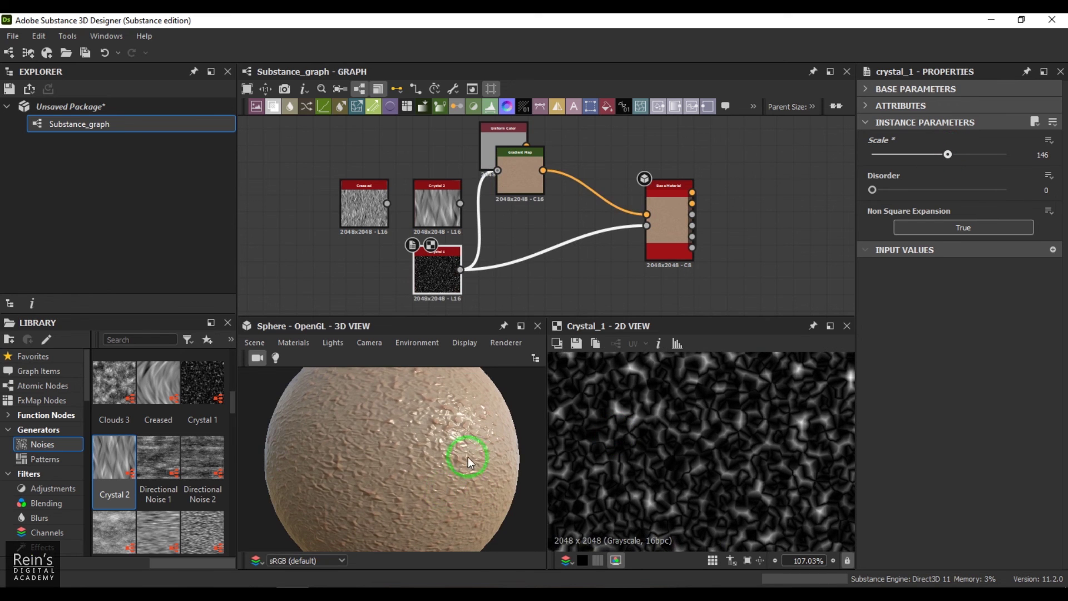
{"action": "left_click_drag", "start_coordinate": [468, 461], "coordinate": [404, 477]}
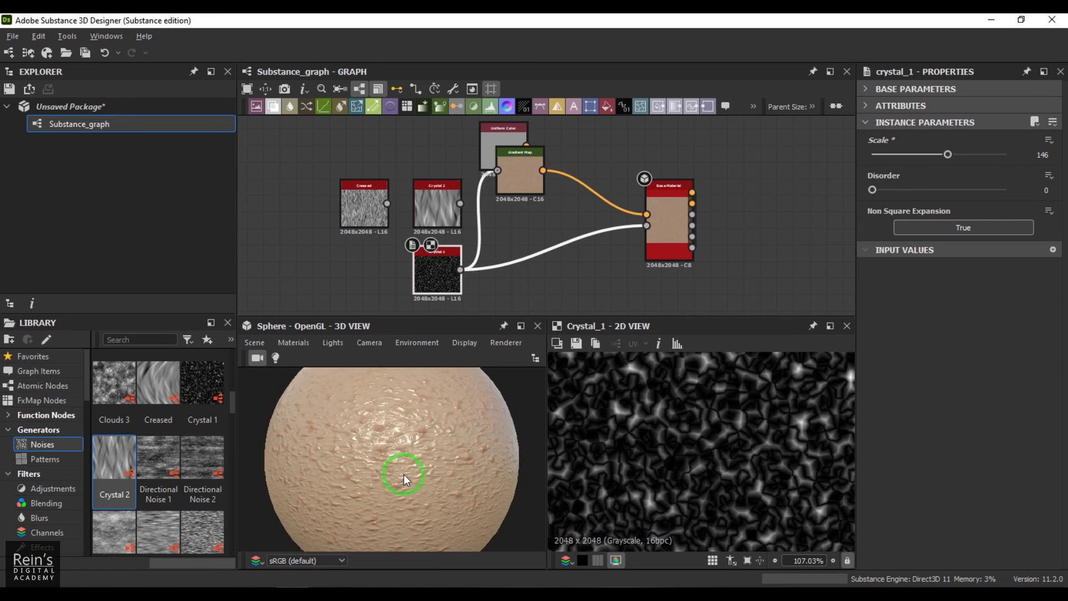
Link Crystal 2 into the Gradient Map and Base Material instead of Crystal 1.
{"action": "scroll", "coordinate": [402, 474], "scroll_direction": "up", "scroll_amount": 2}
{"action": "scroll", "coordinate": [402, 474], "scroll_direction": "down", "scroll_amount": 4}
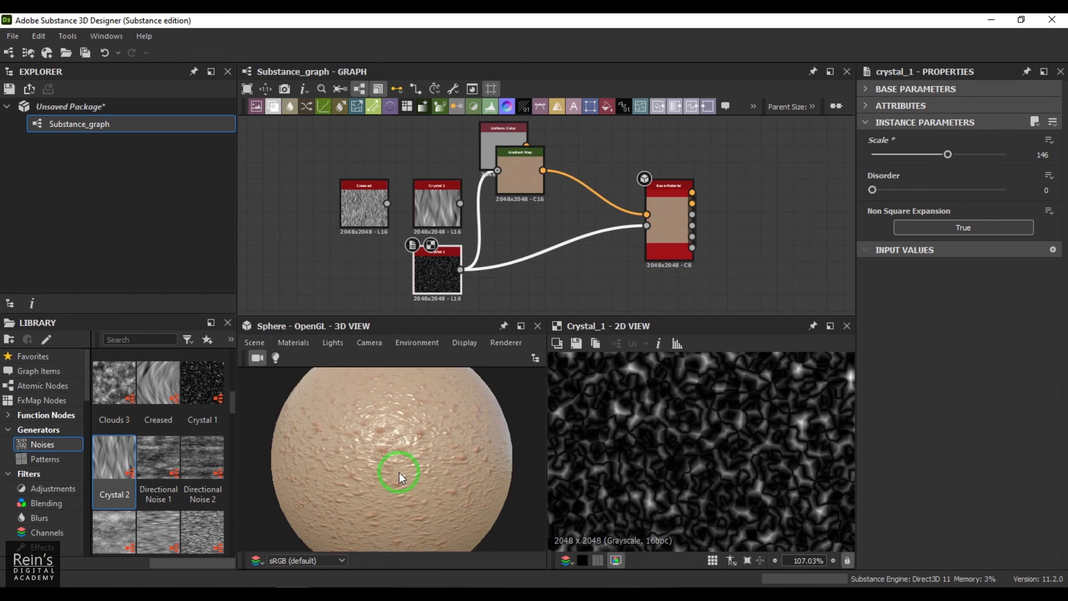
{"action": "left_click_drag", "start_coordinate": [455, 286], "coordinate": [429, 297]}
{"action": "left_click_drag", "start_coordinate": [443, 212], "coordinate": [497, 171]}
{"action": "left_click", "coordinate": [422, 214]}
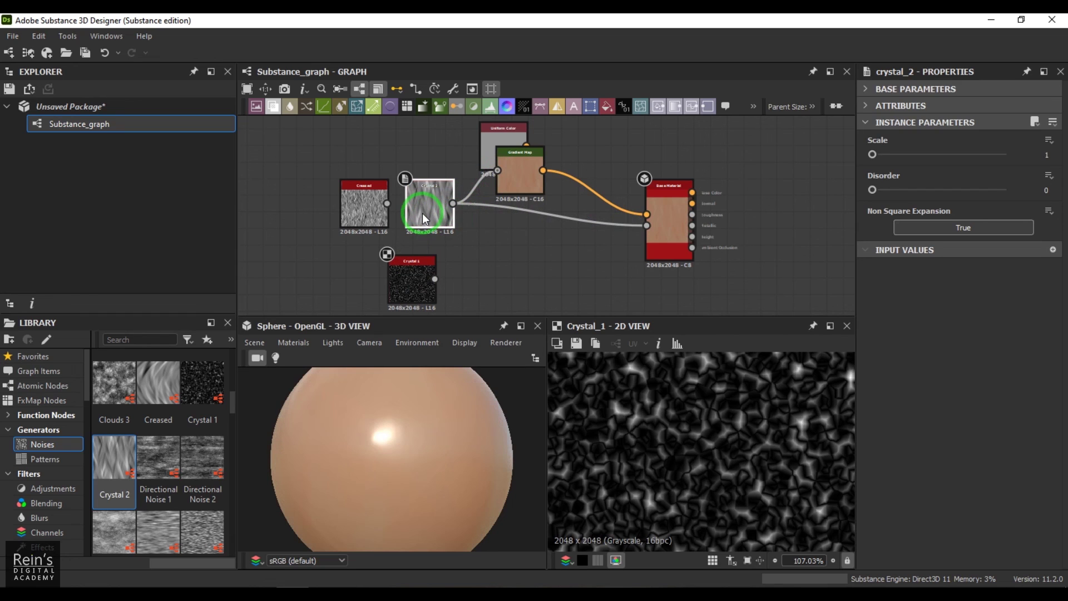
Set Crystal 2's Scale to 8 and open the Gradient Map's Gradient Editor.
{"action": "double_click", "coordinate": [423, 214]}
{"action": "left_click", "coordinate": [692, 441]}
{"action": "left_click", "coordinate": [429, 494]}
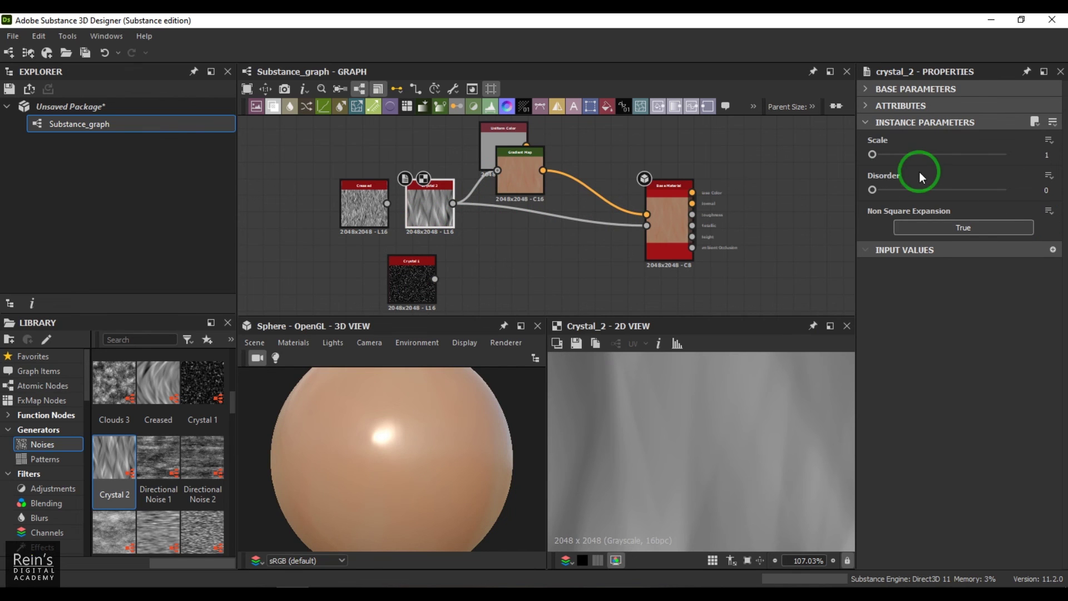
{"action": "left_click_drag", "start_coordinate": [872, 154], "coordinate": [937, 158]}
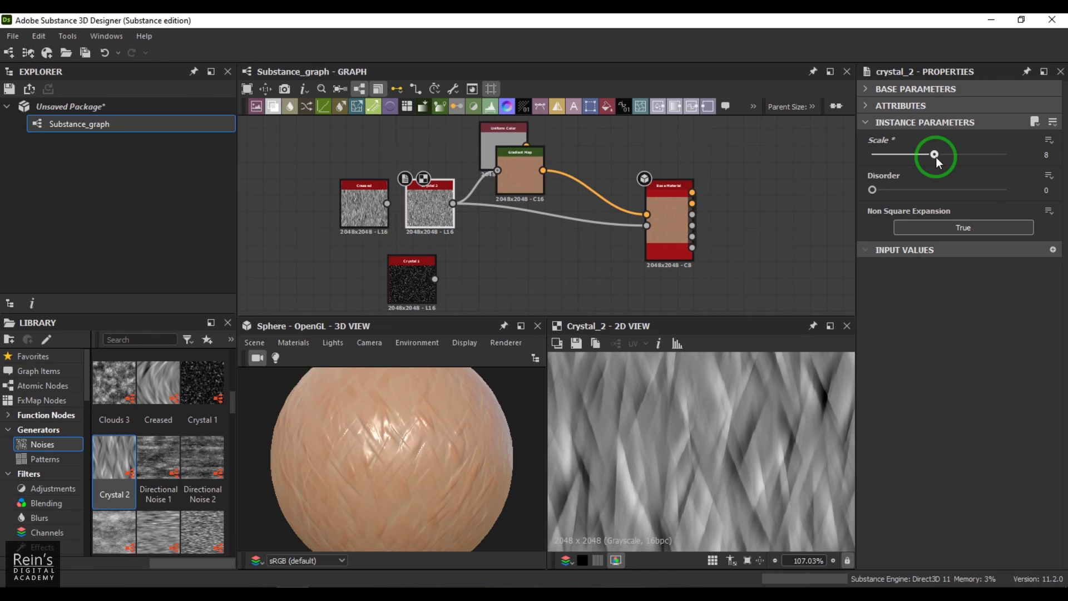
{"action": "mouse_move", "coordinate": [505, 406]}
{"action": "left_mouse_down"}
{"action": "mouse_move", "coordinate": [420, 448]}
{"action": "mouse_move", "coordinate": [378, 450]}
{"action": "mouse_move", "coordinate": [495, 412]}
{"action": "mouse_move", "coordinate": [584, 443]}
{"action": "mouse_move", "coordinate": [519, 455]}
{"action": "mouse_move", "coordinate": [517, 433]}
{"action": "mouse_move", "coordinate": [532, 447]}
{"action": "left_mouse_up"}
{"action": "left_click_drag", "start_coordinate": [469, 455], "coordinate": [502, 444]}
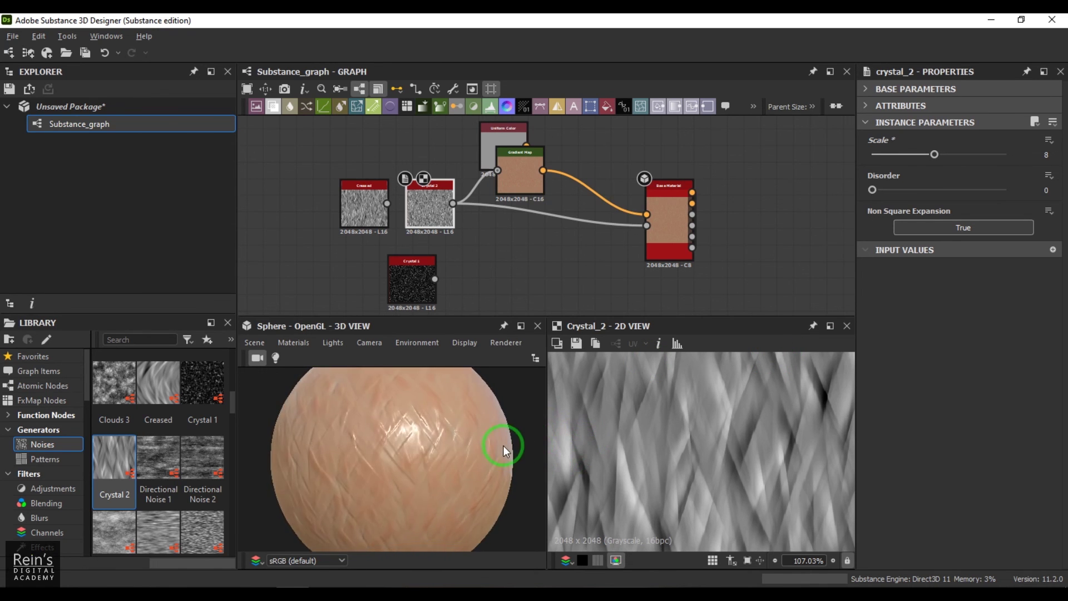
{"action": "left_click", "coordinate": [513, 188]}
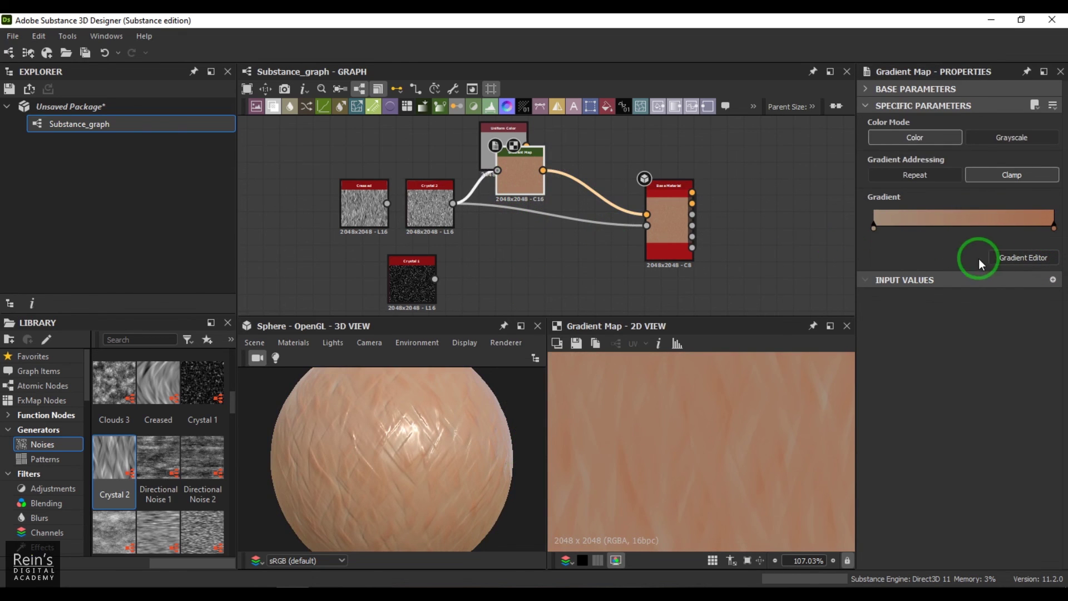
{"action": "left_click", "coordinate": [1038, 257]}
Change the gradient's left key to deep brown #593414 and review the leather-look sphere.
{"action": "left_click", "coordinate": [570, 63]}
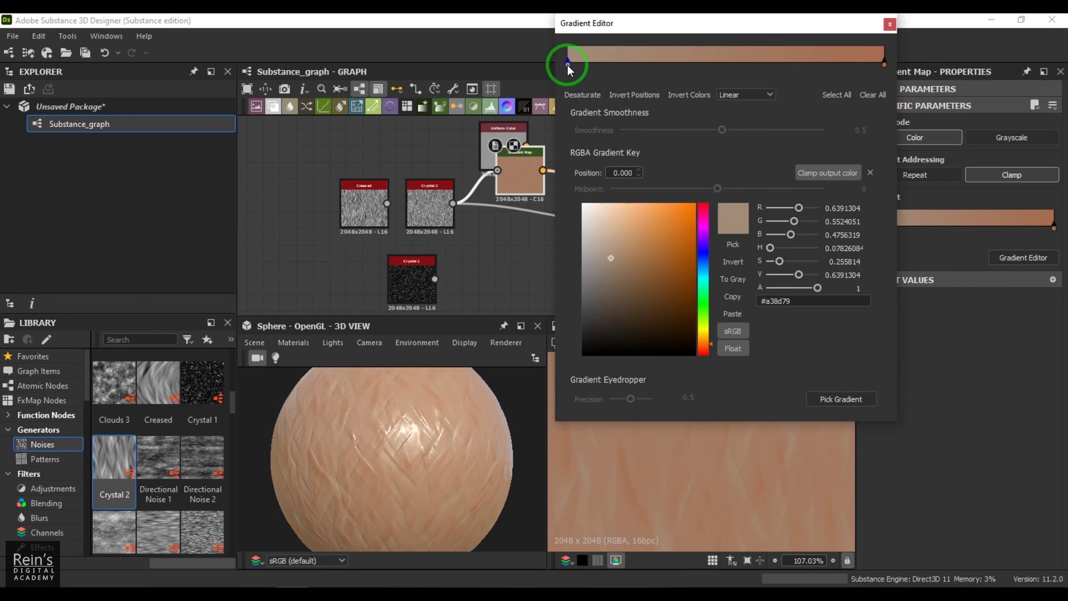
{"action": "left_click_drag", "start_coordinate": [692, 310], "coordinate": [666, 301]}
{"action": "left_click", "coordinate": [885, 60]}
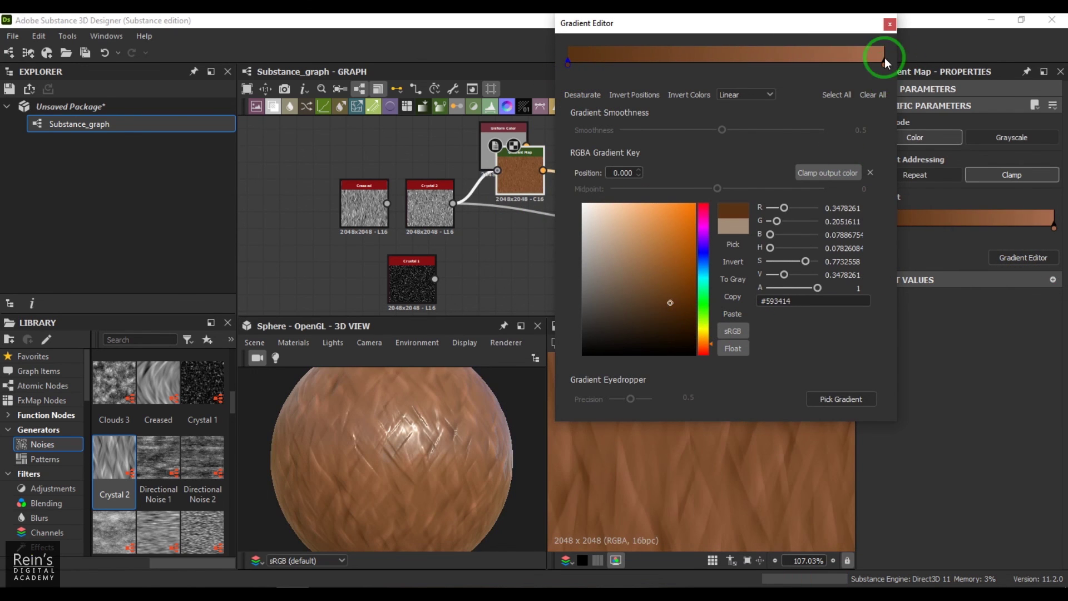
{"action": "left_click", "coordinate": [888, 24]}
{"action": "left_click", "coordinate": [475, 459]}
{"action": "mouse_move", "coordinate": [458, 459]}
{"action": "left_mouse_down"}
{"action": "mouse_move", "coordinate": [328, 471]}
{"action": "mouse_move", "coordinate": [349, 461]}
{"action": "mouse_move", "coordinate": [410, 479]}
{"action": "mouse_move", "coordinate": [432, 458]}
{"action": "left_mouse_up"}
{"action": "left_click", "coordinate": [654, 252]}
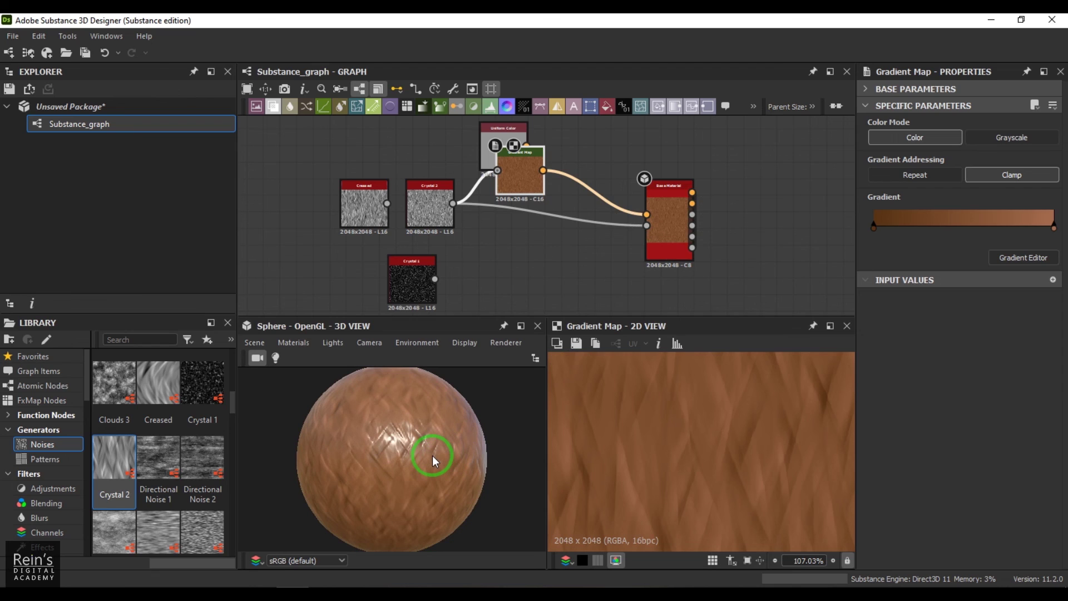